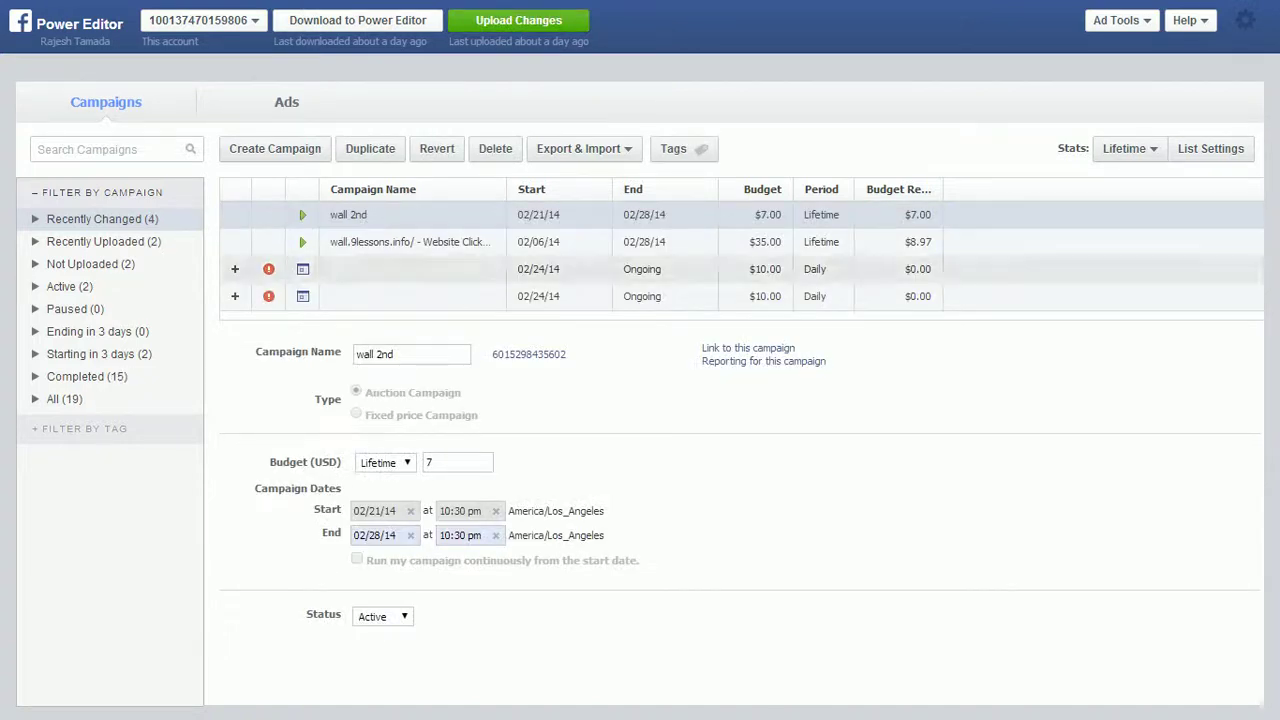
# - Download the ad account's data for all campaigns from the start of time, discarding changes that were not uploaded
pyautogui.click(358, 20)
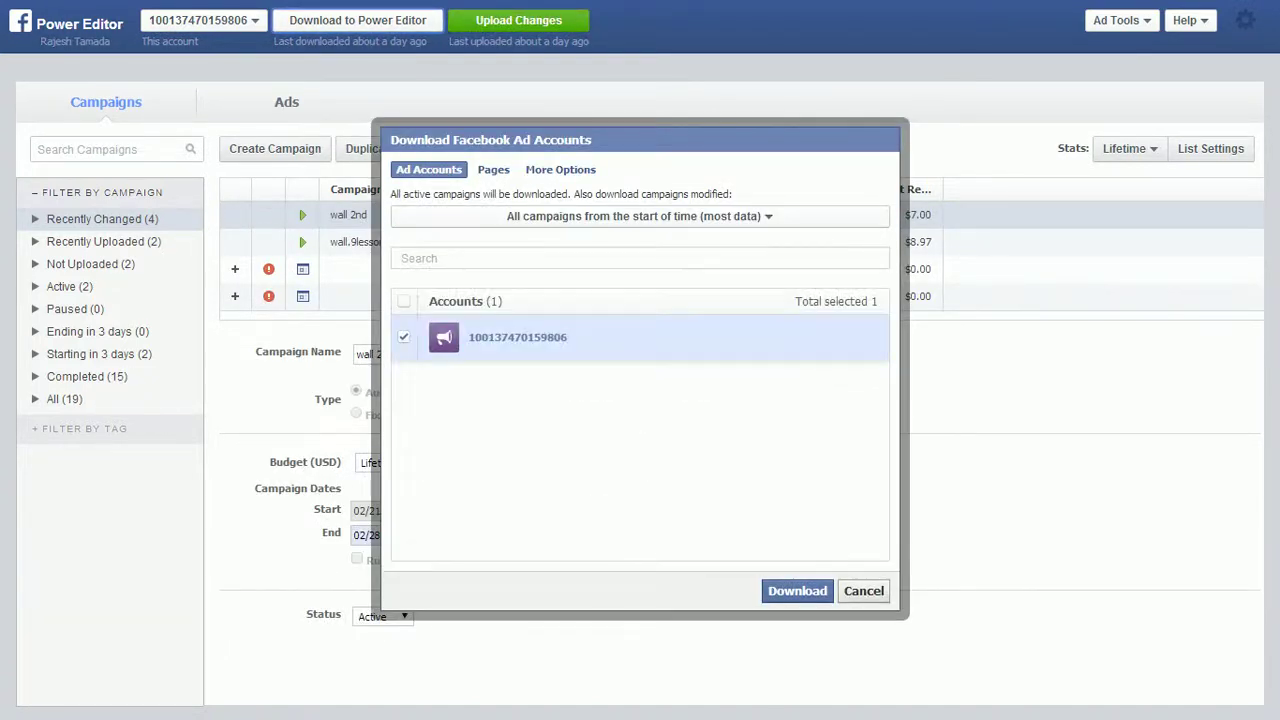
pyautogui.click(797, 591)
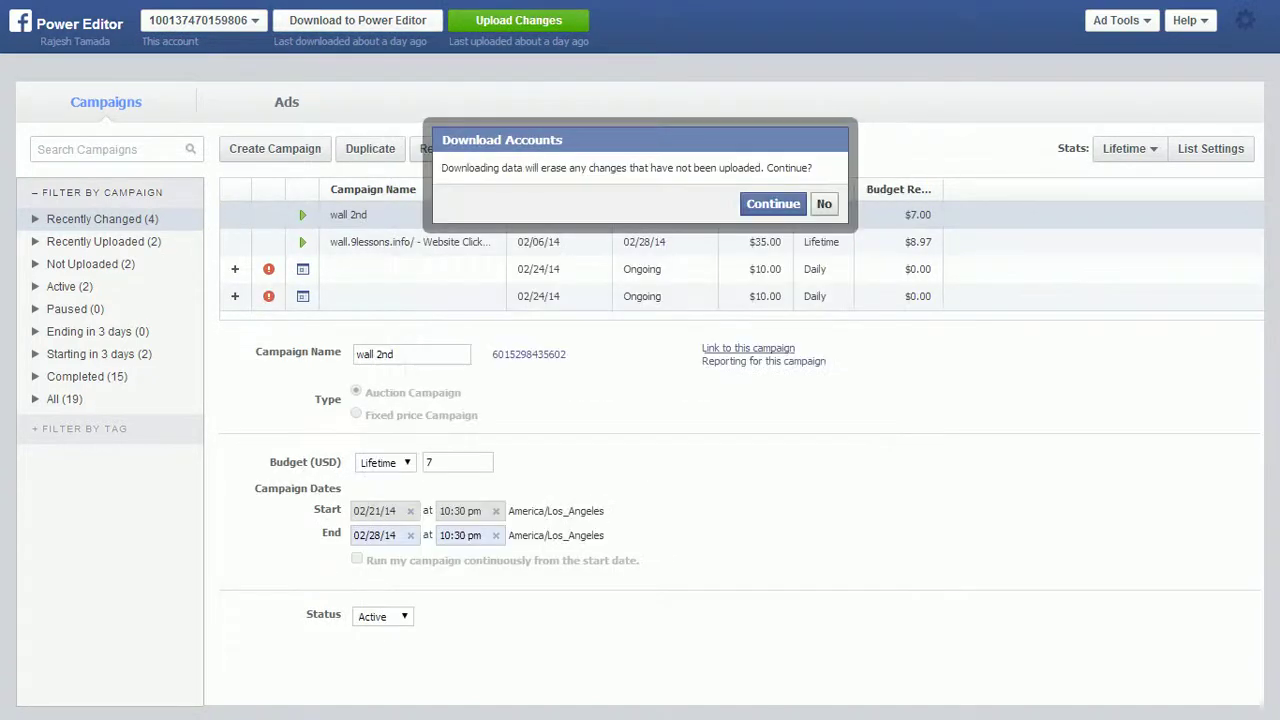
pyautogui.press('Return')
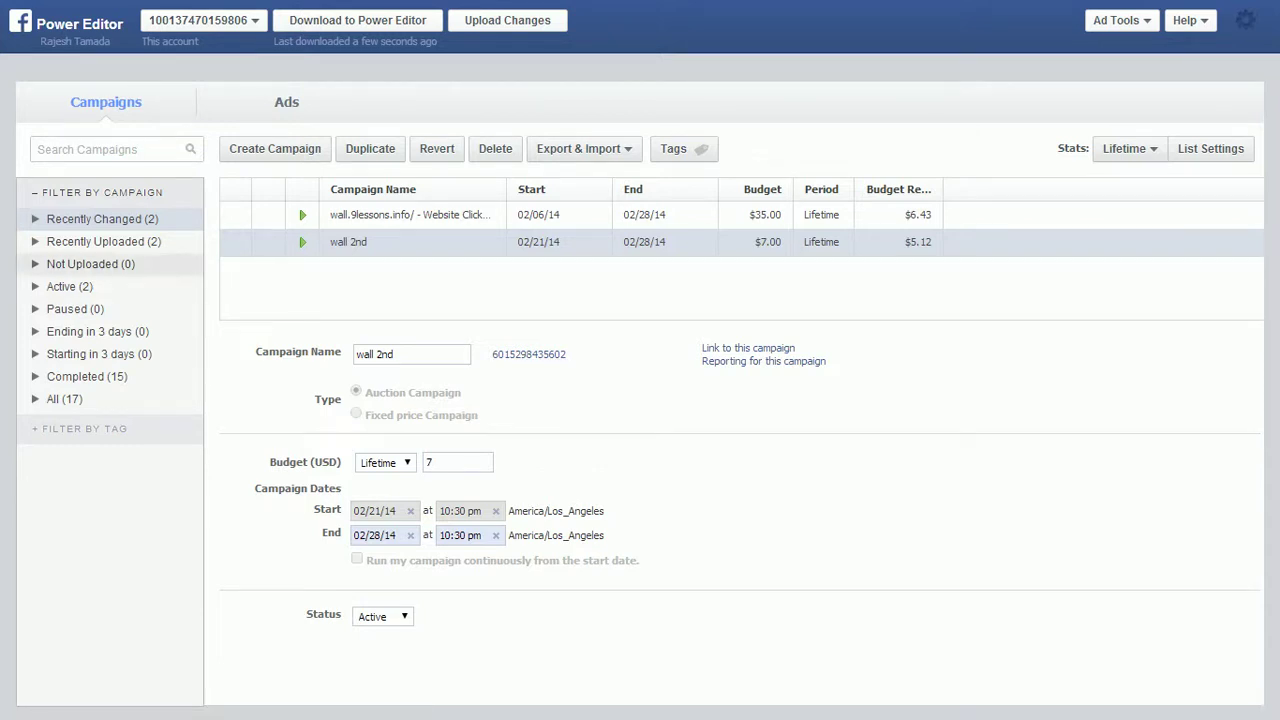
# - Create a new campaign, filter the list to campaigns not yet uploaded, and name it "The Wall Script 6.0"
pyautogui.click(90, 264)
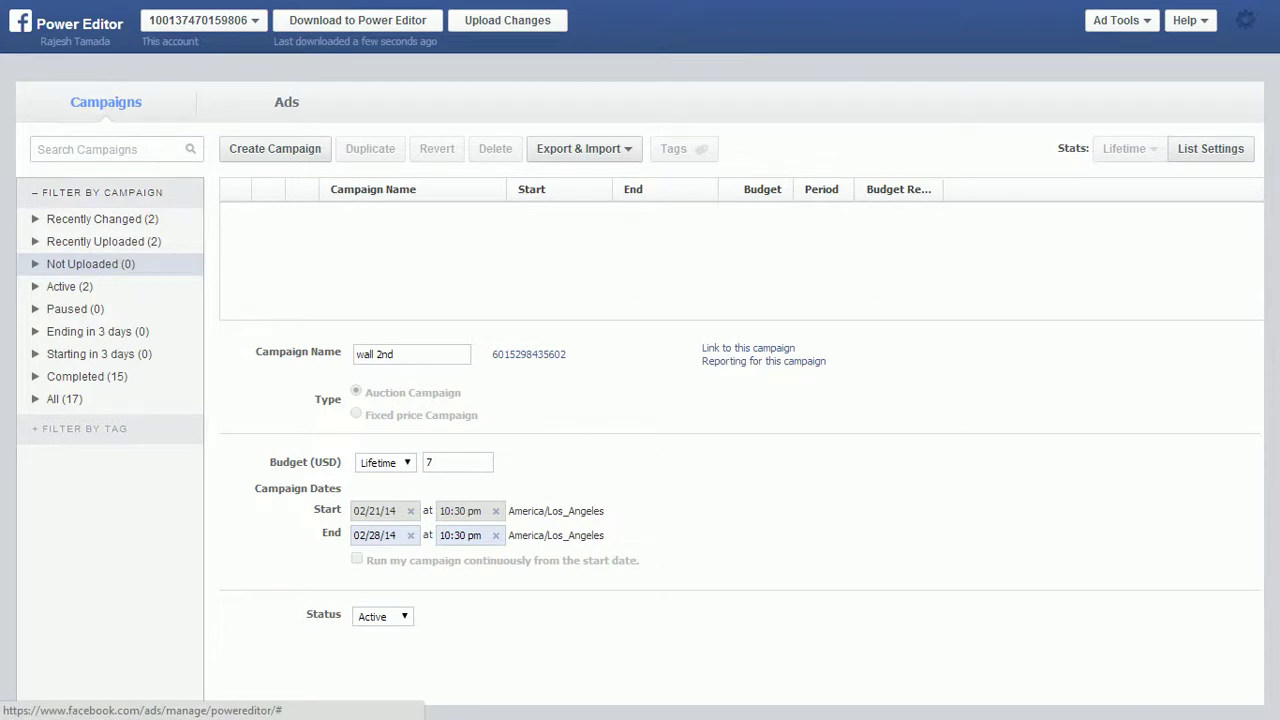
pyautogui.click(275, 148)
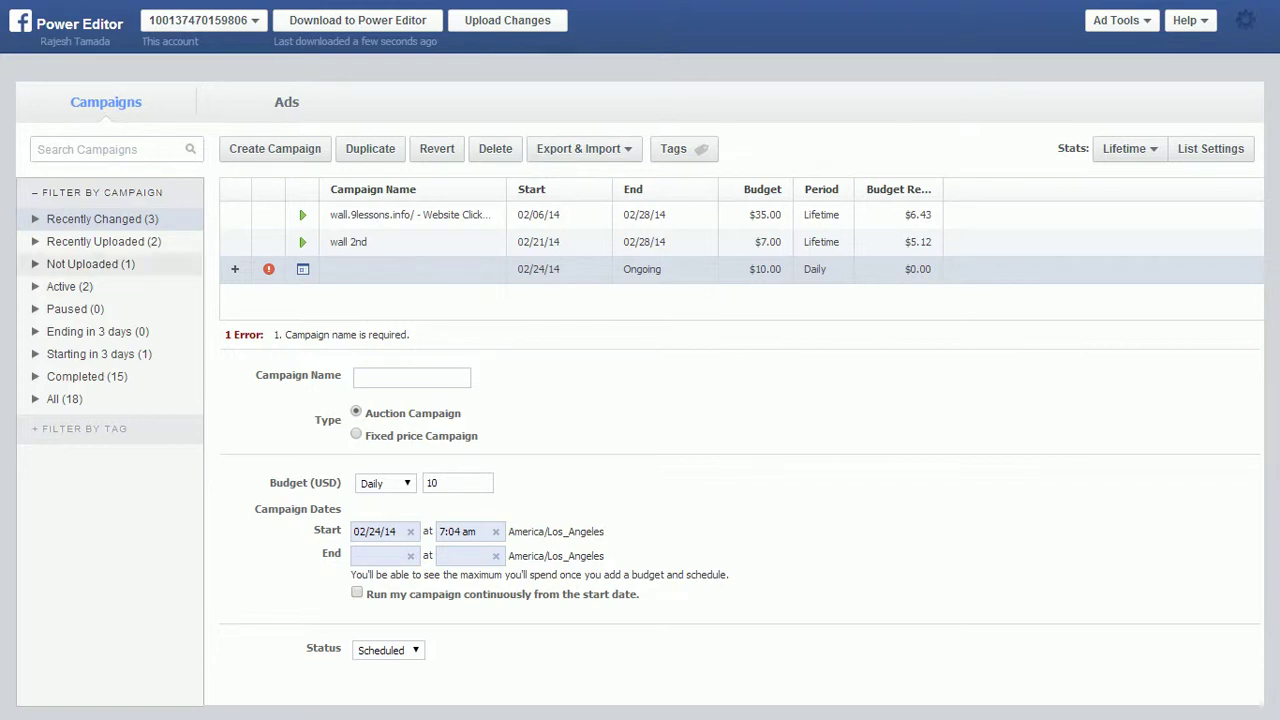
pyautogui.click(91, 265)
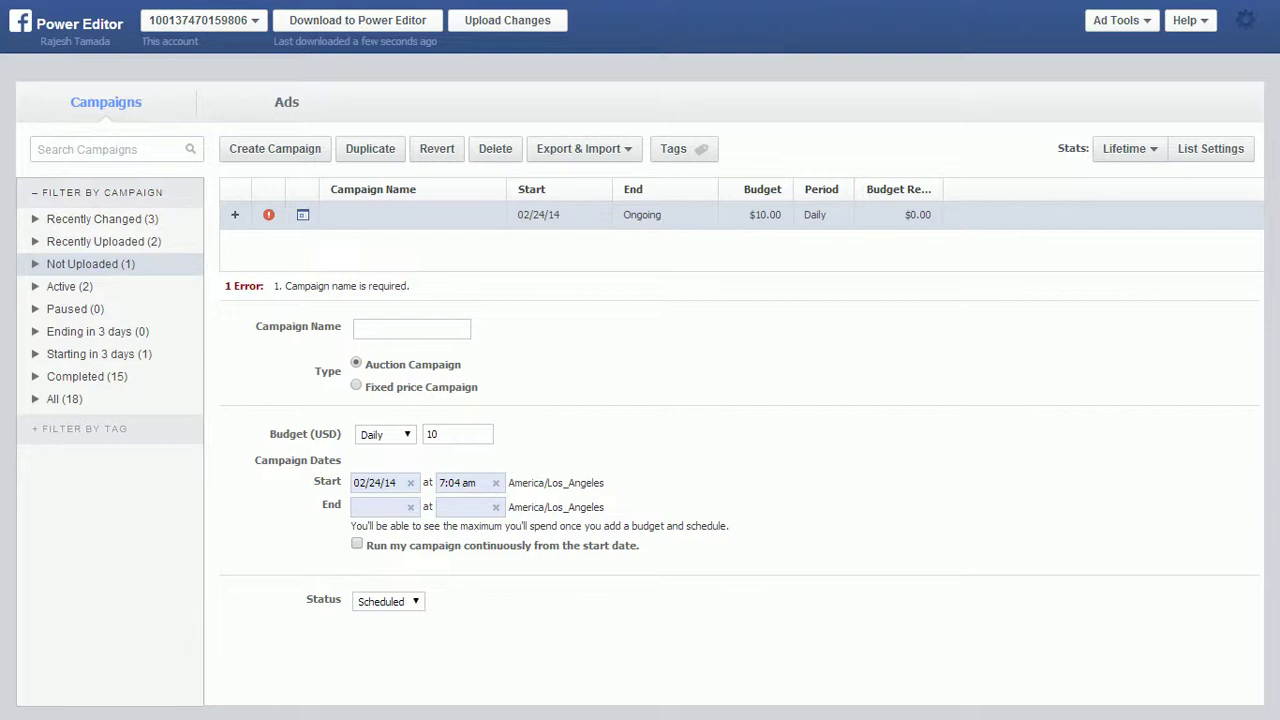
pyautogui.click(412, 329)
pyautogui.write('T')
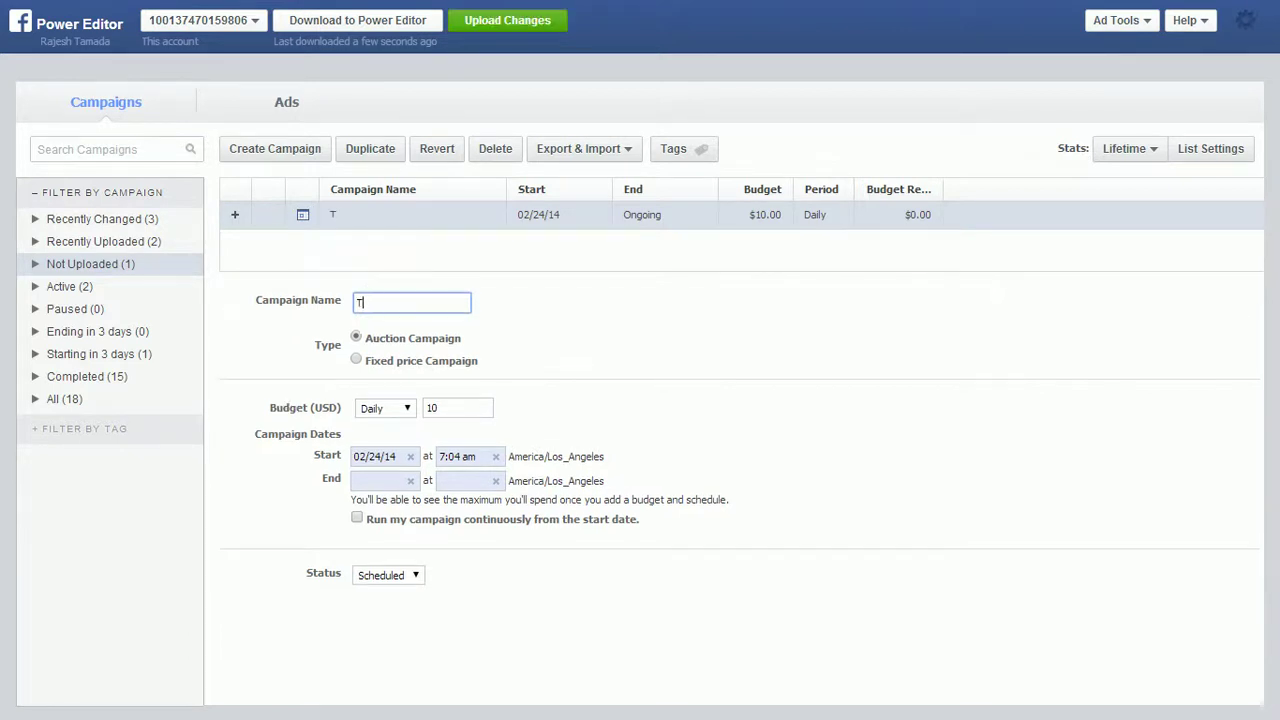
pyautogui.write('he Wall Script')
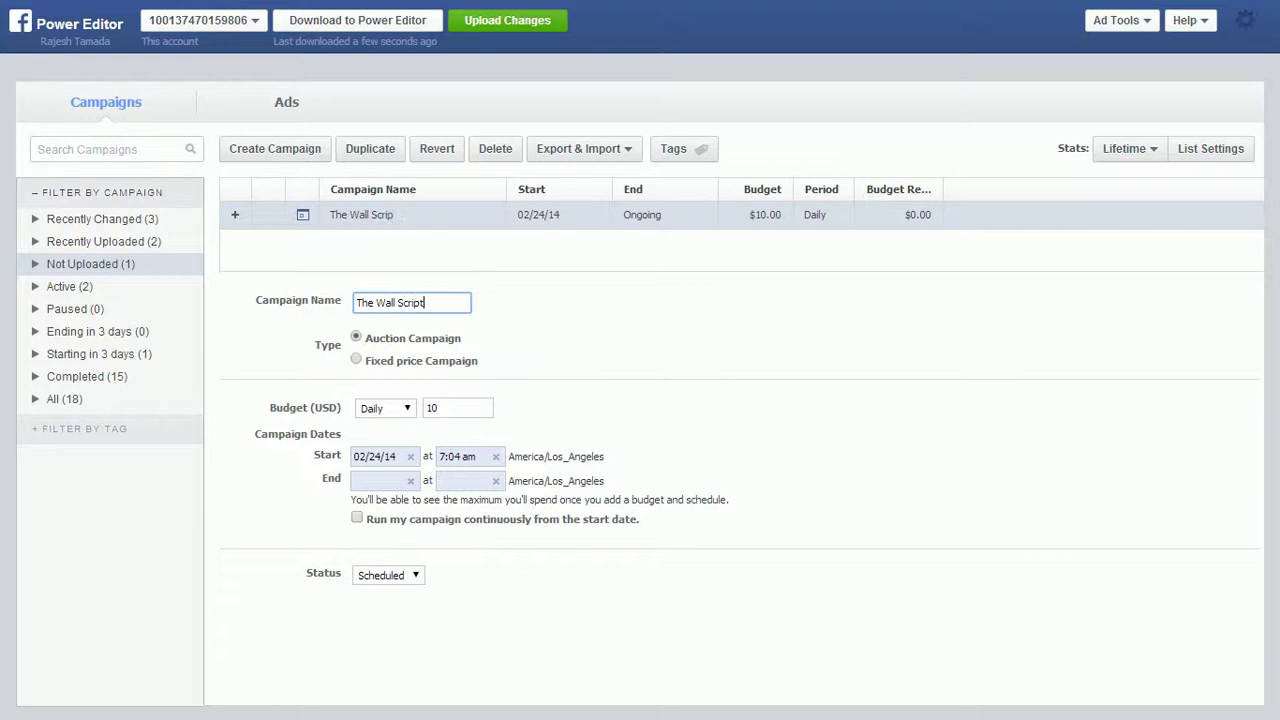
pyautogui.write(' 6.0')
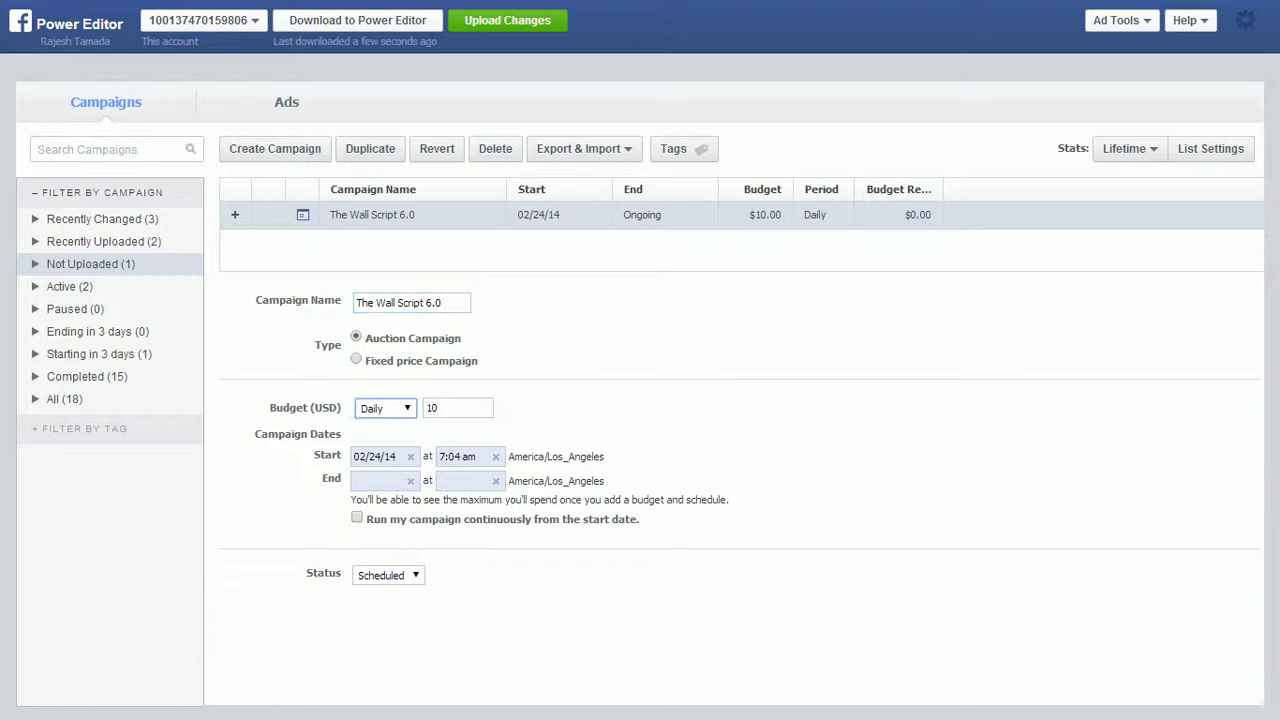
# - Give the campaign a daily budget running continuously from its start date, and upload the changes
pyautogui.click(386, 408)
pyautogui.click(380, 425)
pyautogui.click(357, 518)
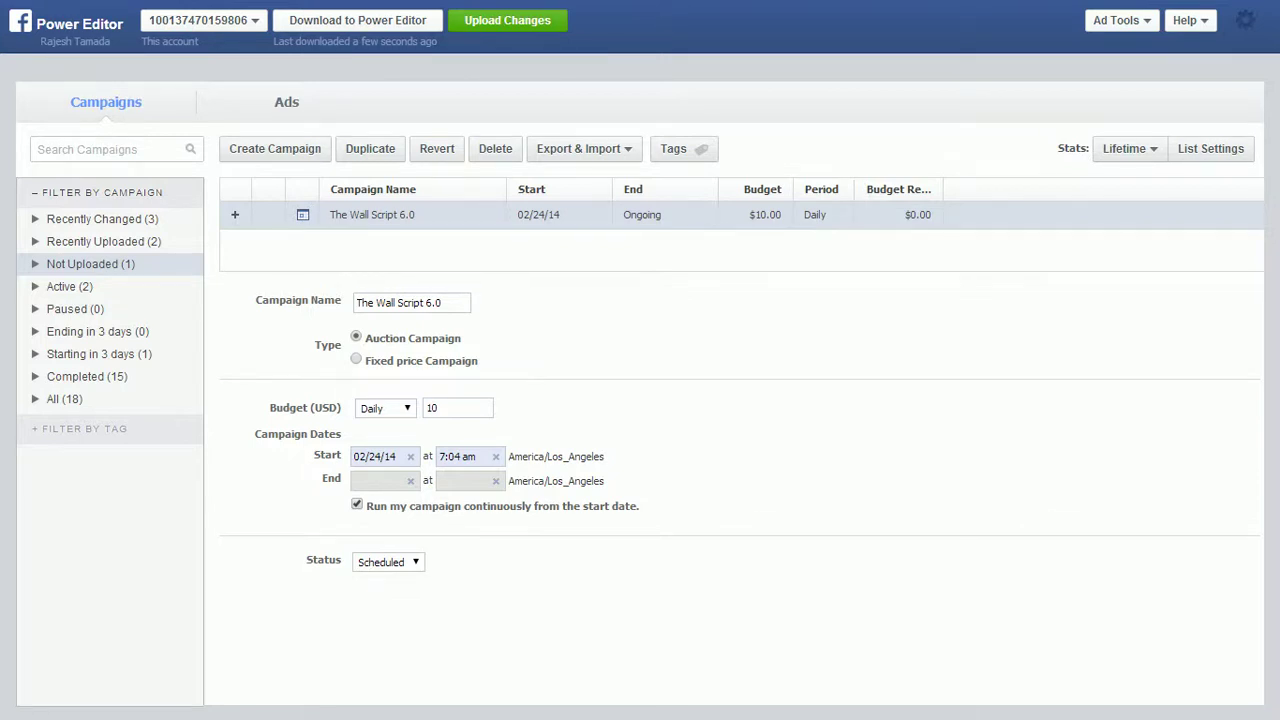
pyautogui.press('F11')
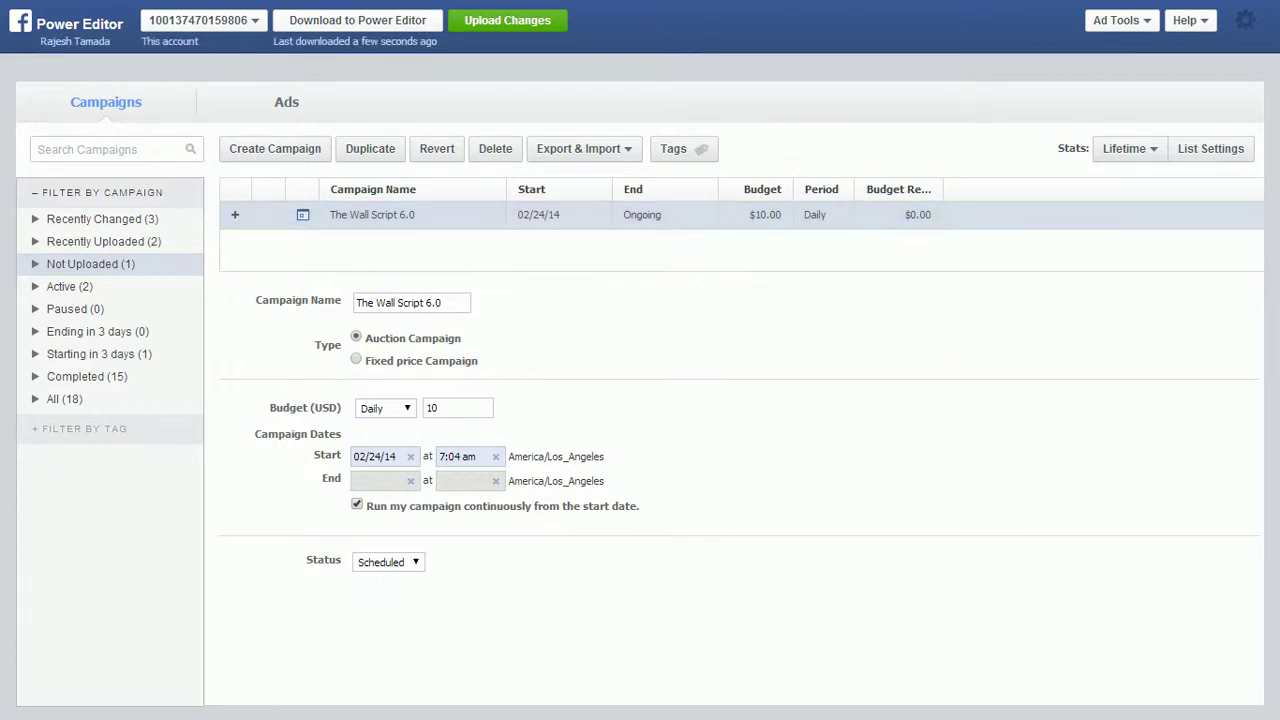
pyautogui.click(508, 20)
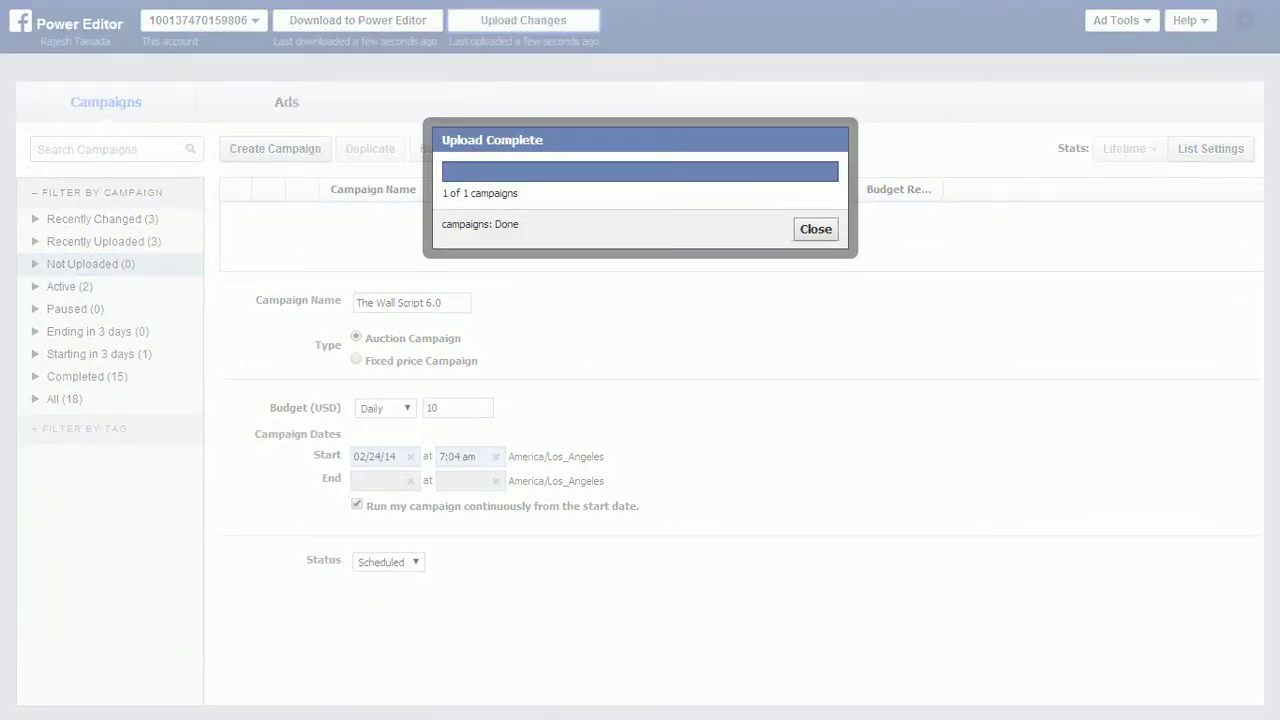
pyautogui.click(816, 229)
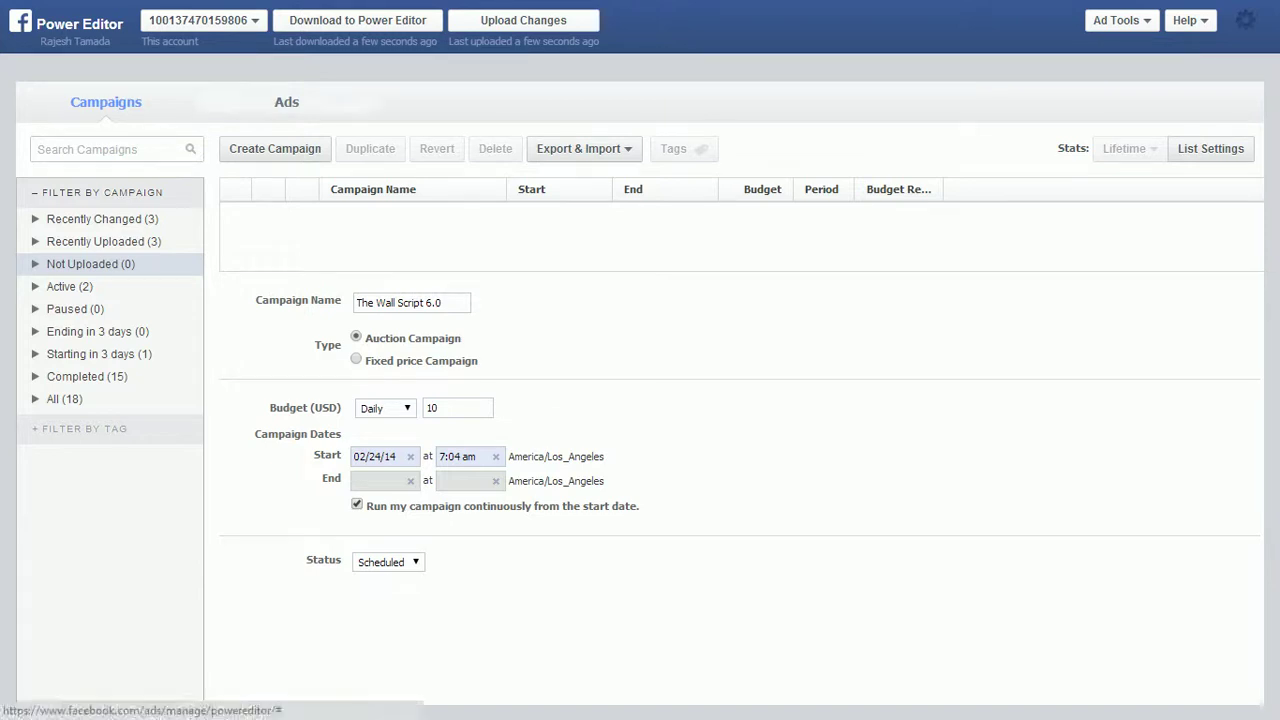
# - Create an ad in the recently changed campaign The Wall Script 6.0 and name it "Wall Script 6.0"
pyautogui.click(286, 101)
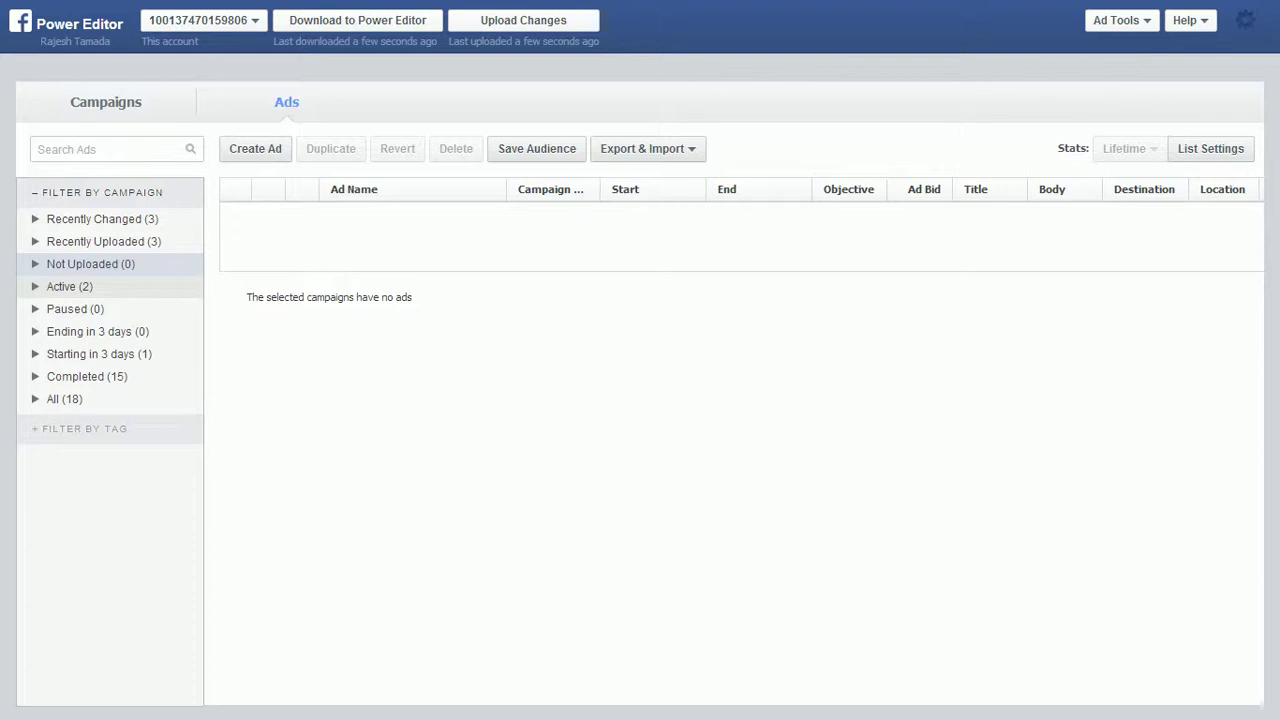
pyautogui.click(40, 219)
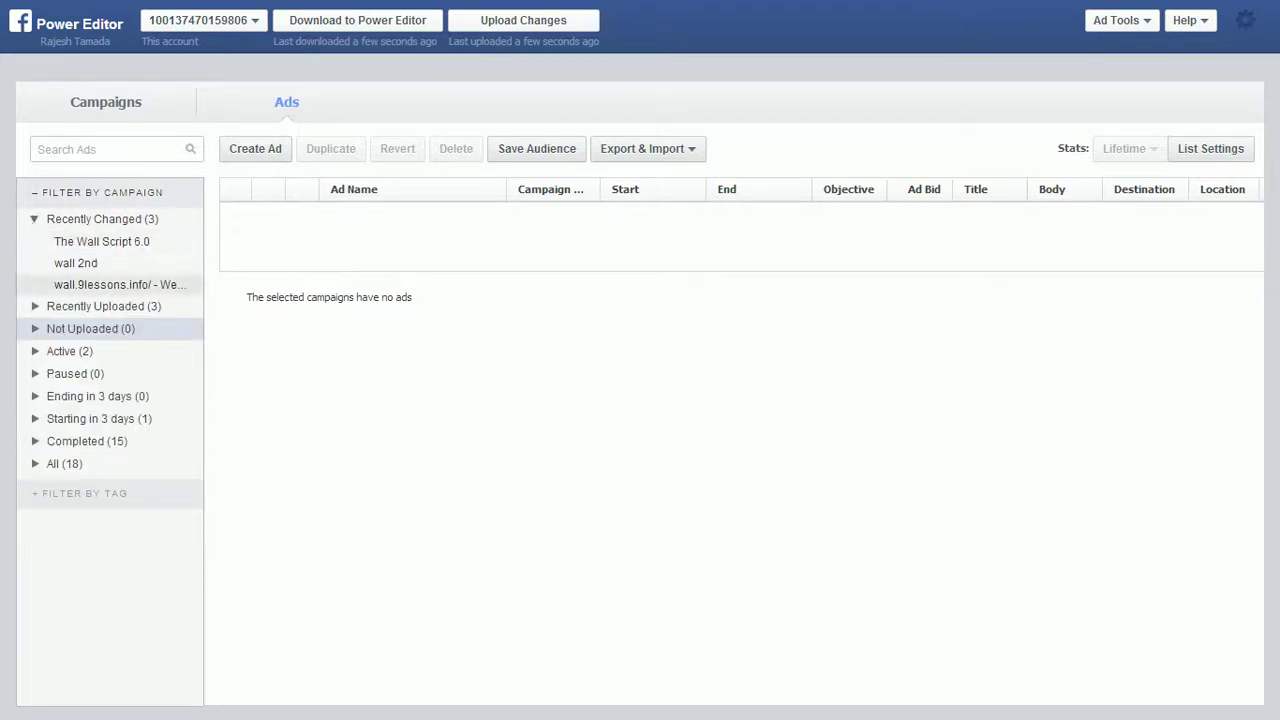
pyautogui.click(102, 241)
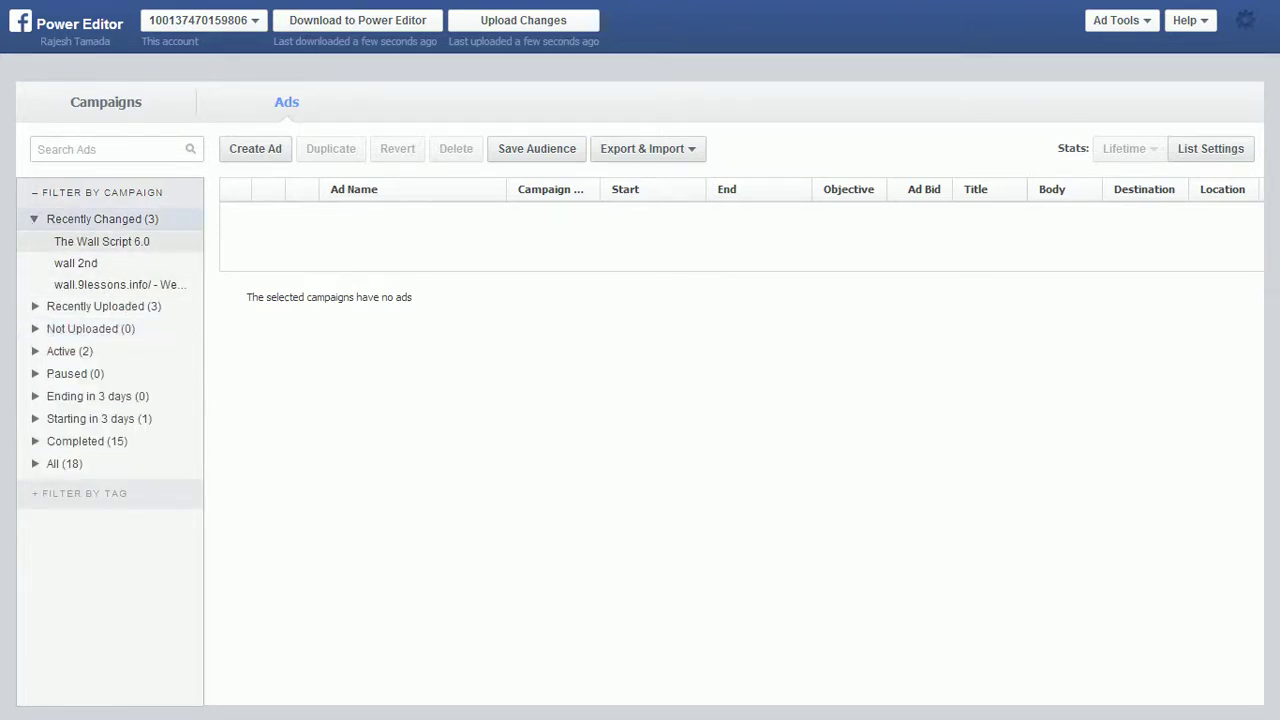
pyautogui.click(255, 148)
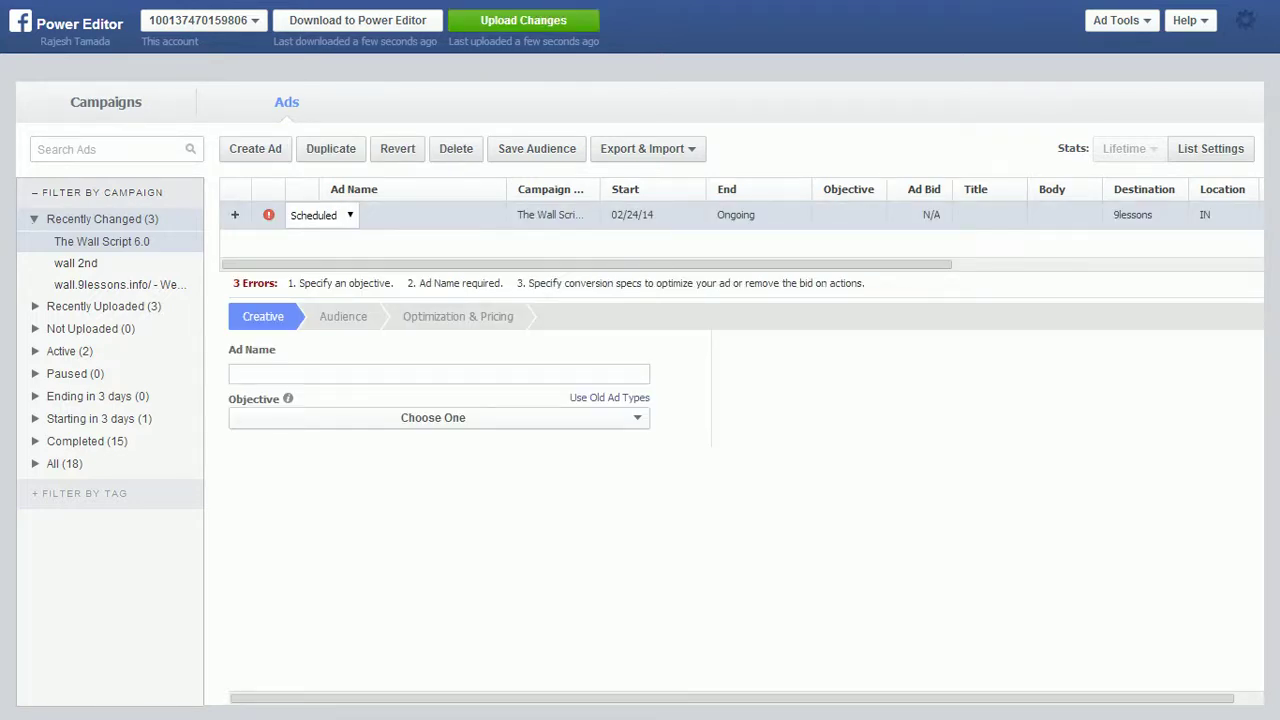
pyautogui.click(438, 374)
pyautogui.write('Wall S')
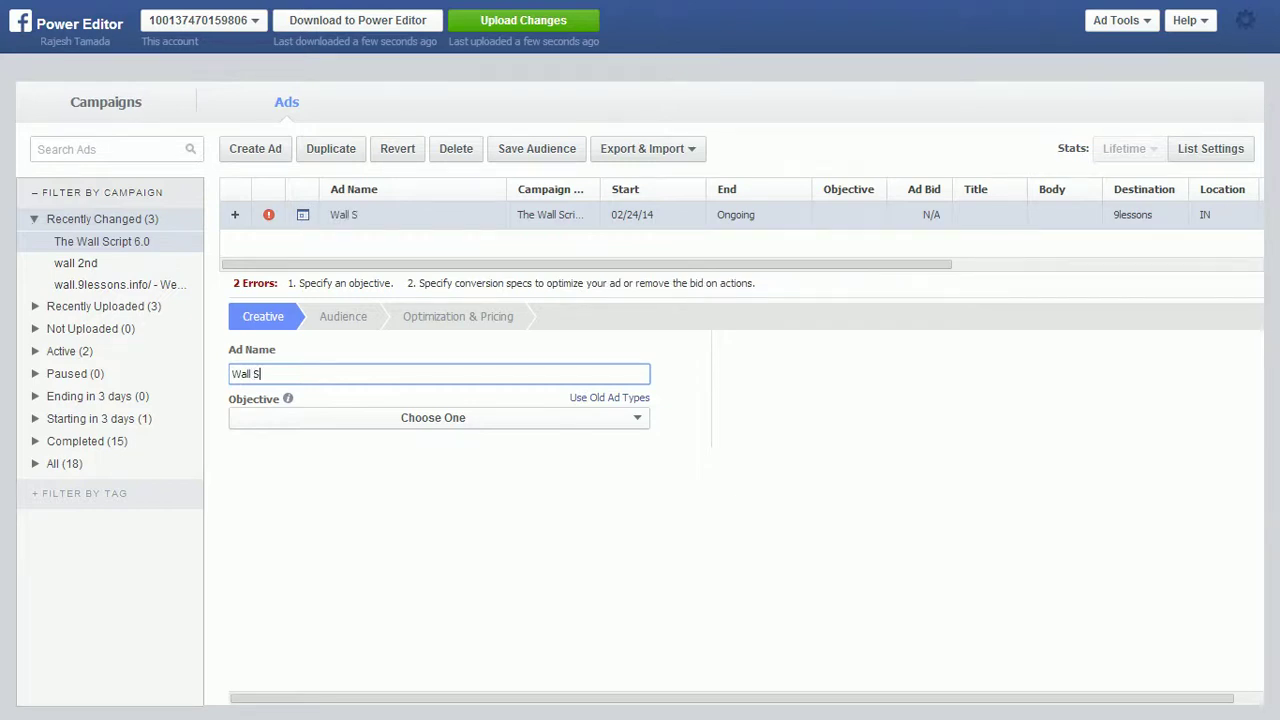
pyautogui.write('cript 6.0')
# - Set the ad's objective to Clicks to Website and choose 9lessons as its Facebook page
pyautogui.click(433, 418)
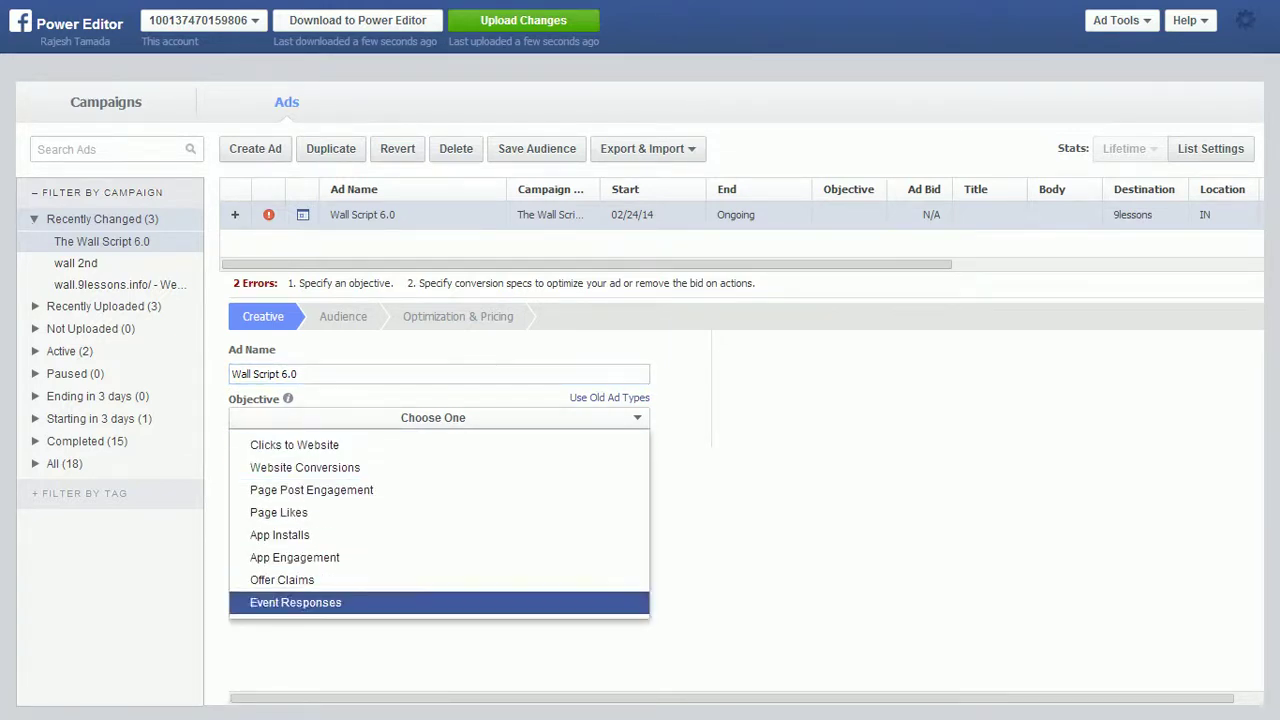
pyautogui.click(294, 444)
pyautogui.scroll(-4, 740, 480)
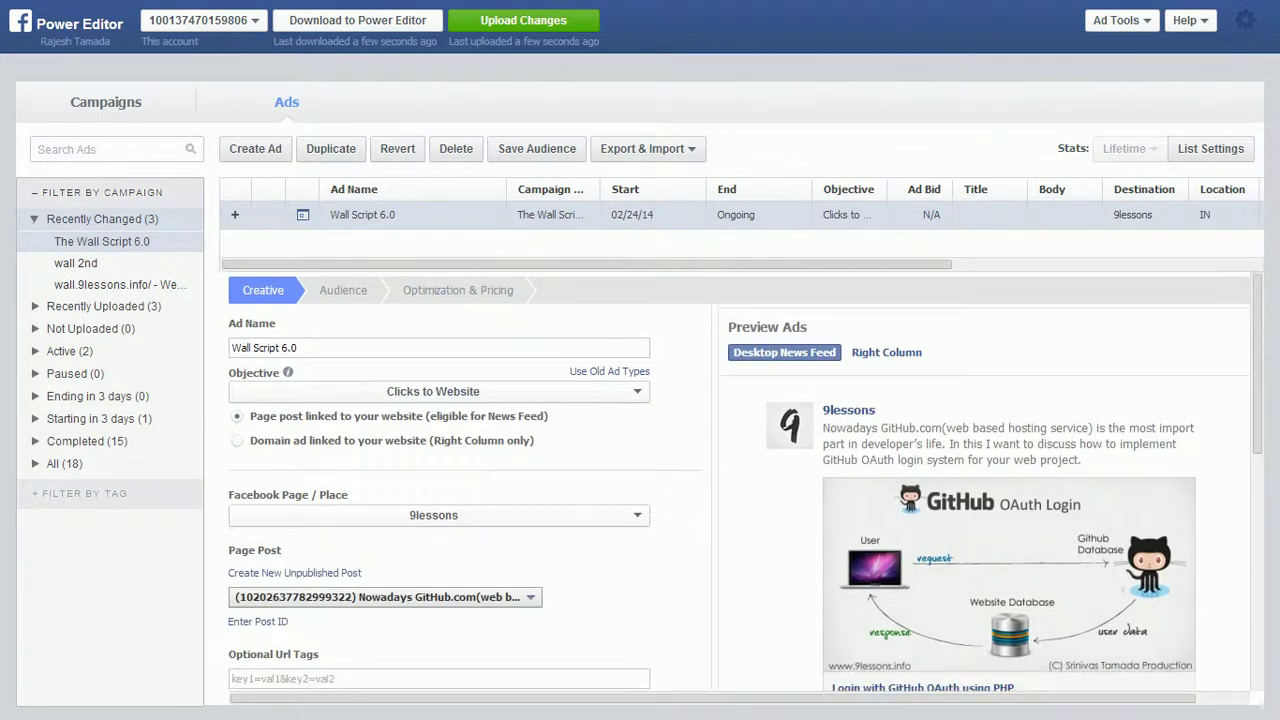
pyautogui.scroll(1, 740, 480)
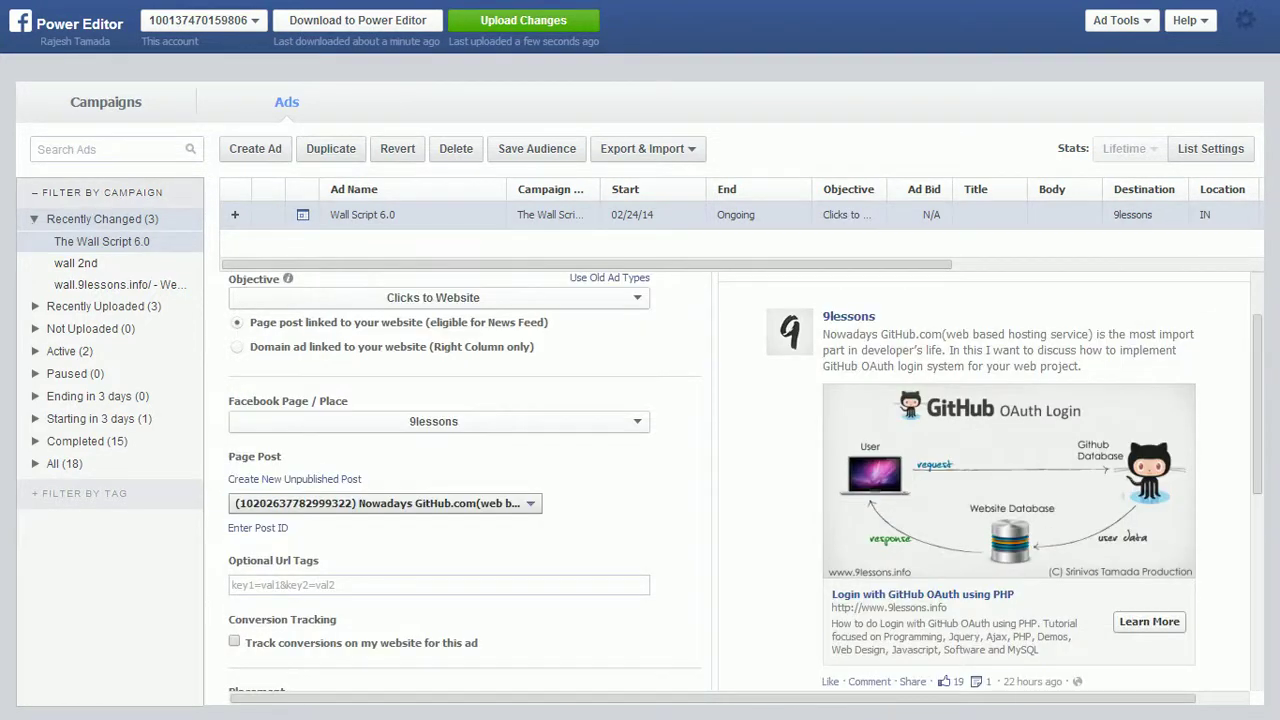
pyautogui.click(433, 422)
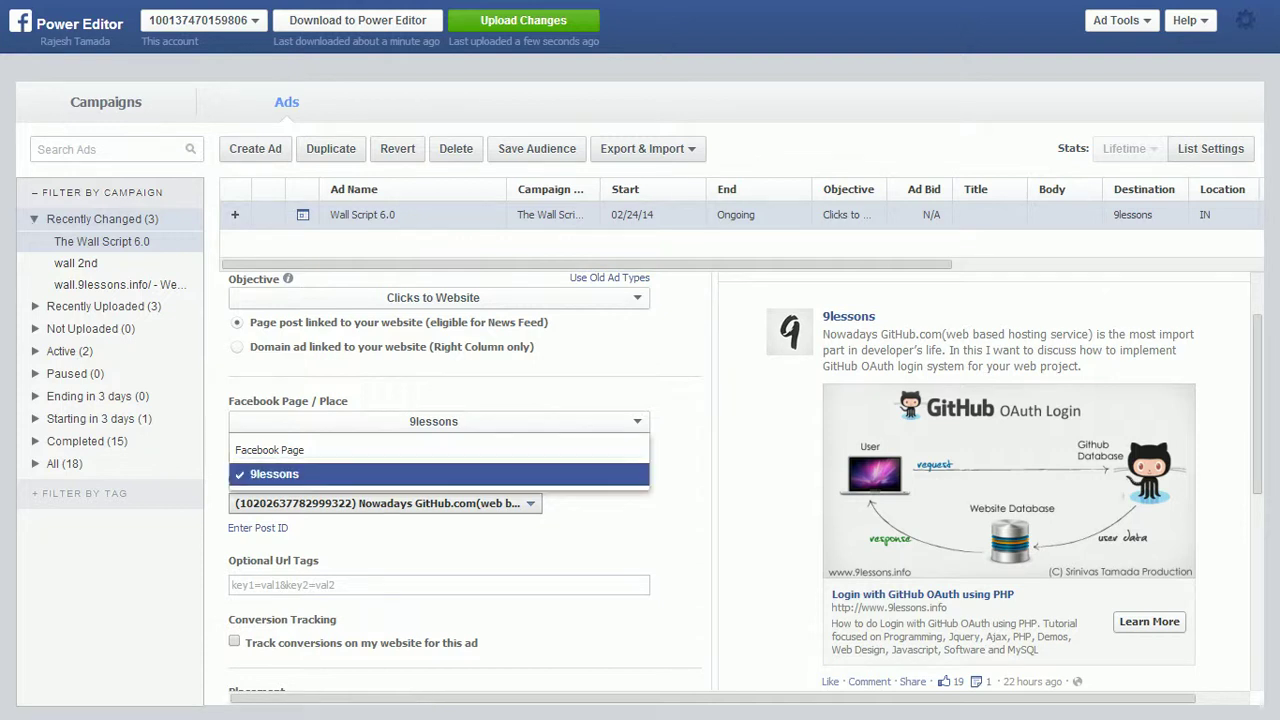
pyautogui.click(433, 474)
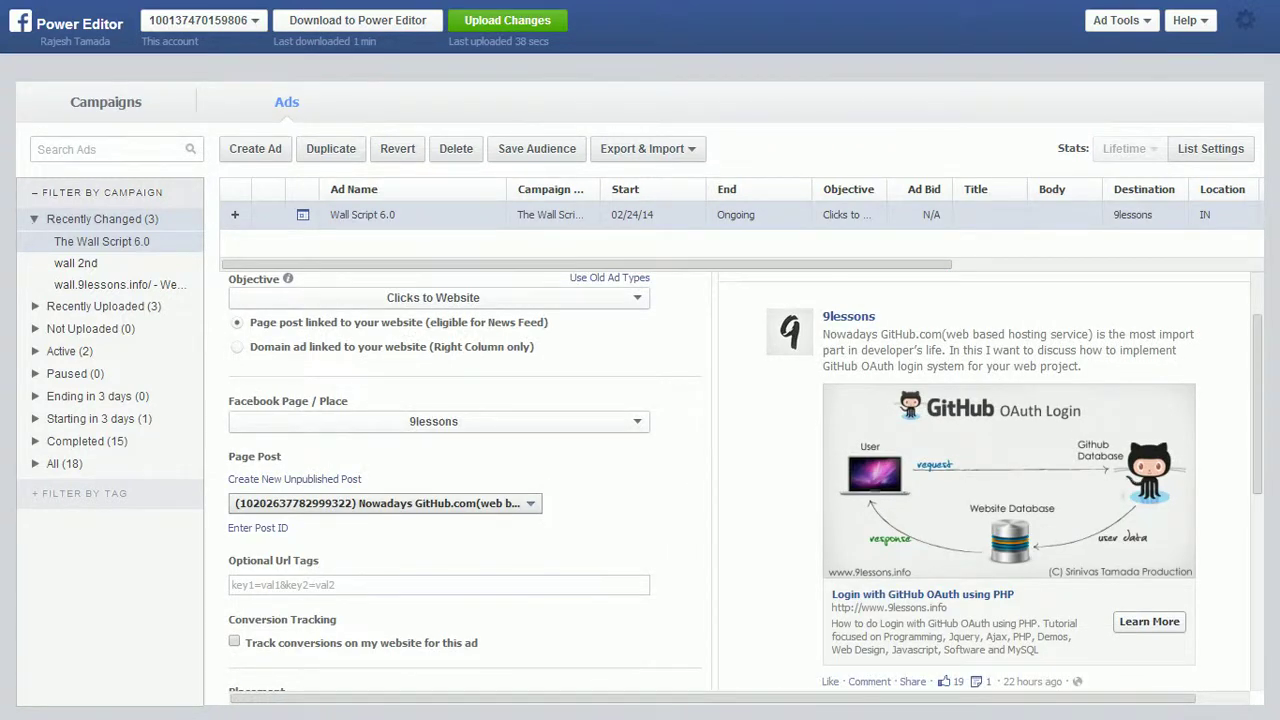
pyautogui.click(295, 479)
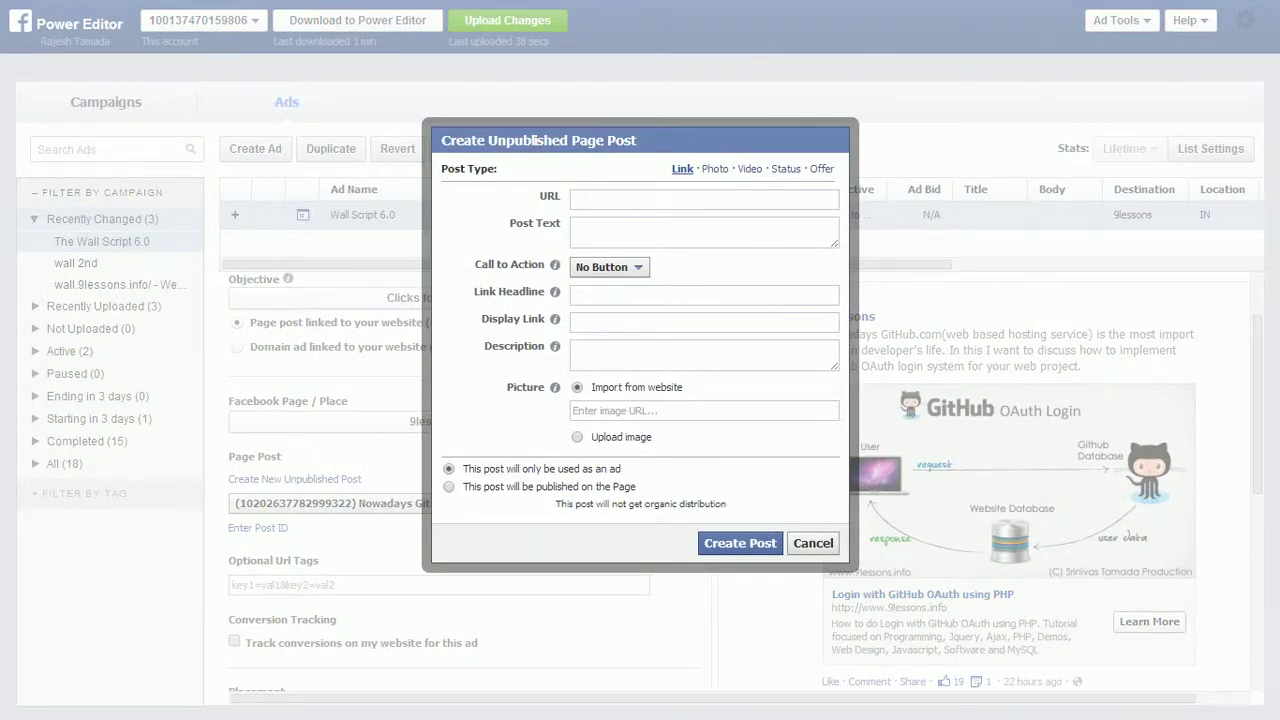
pyautogui.click(704, 200)
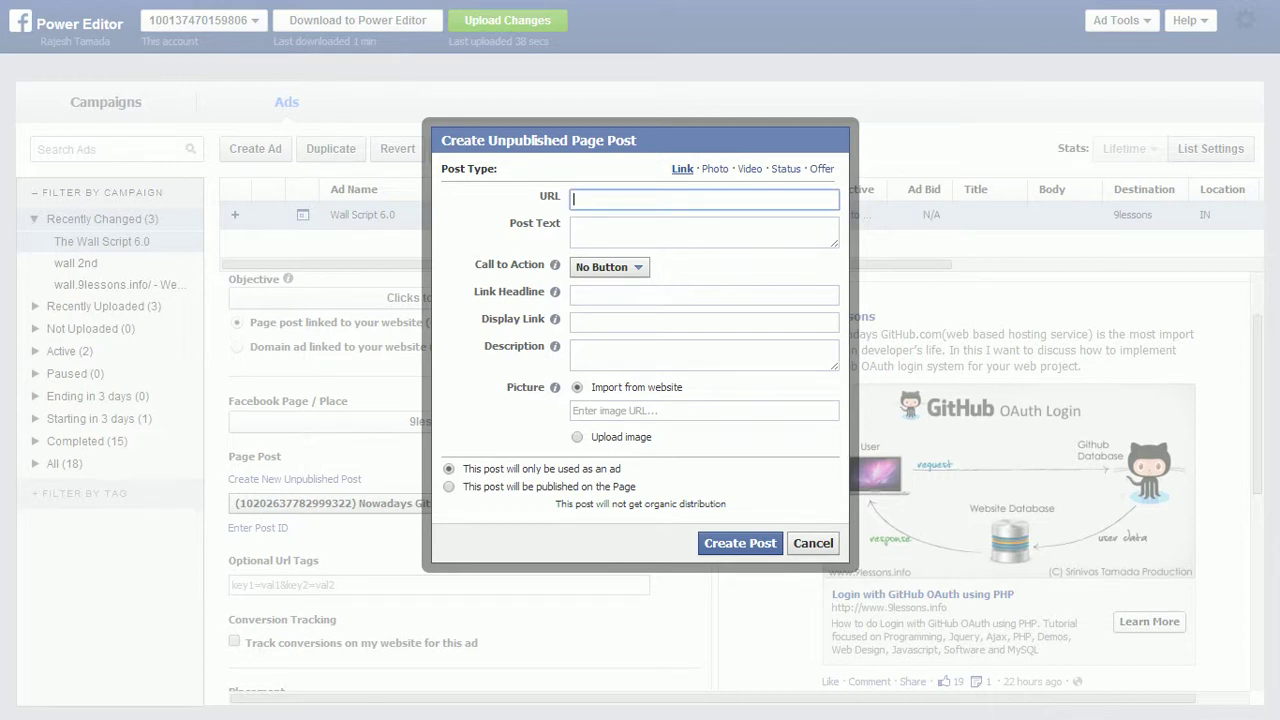
pyautogui.write('h')
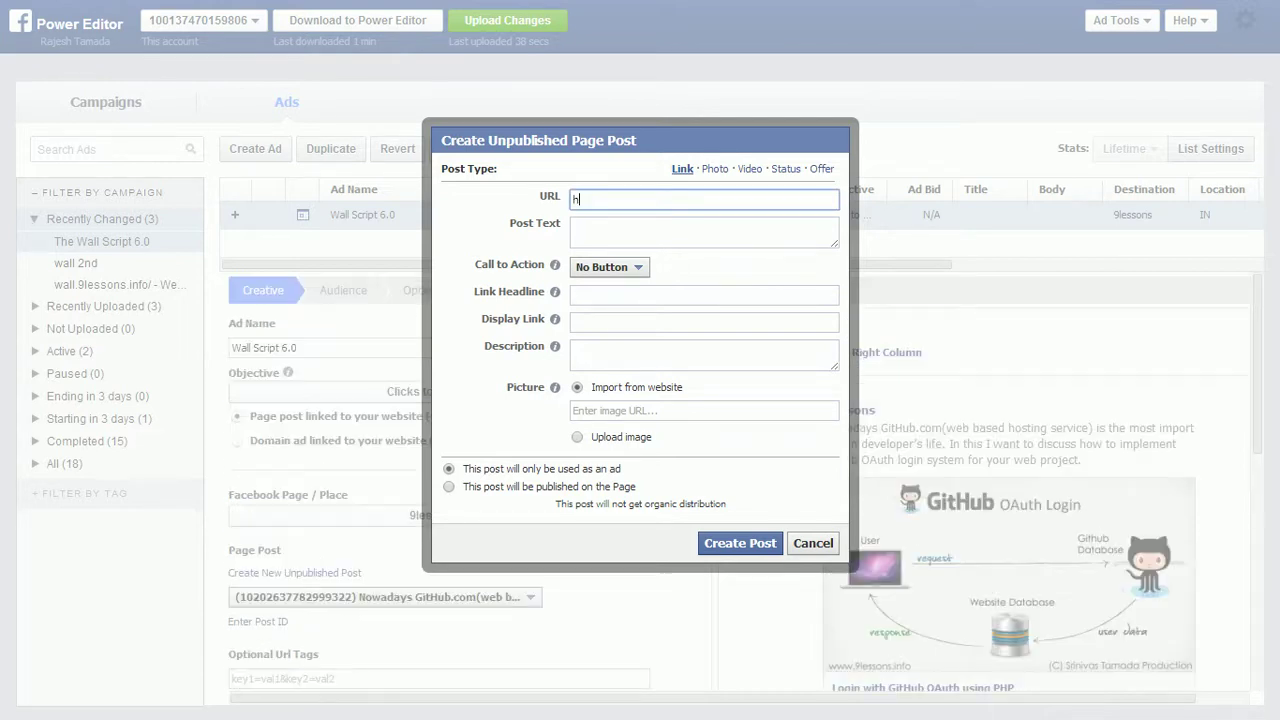
pyautogui.write('ttp://thewallscript.com')
pyautogui.press('Tab')
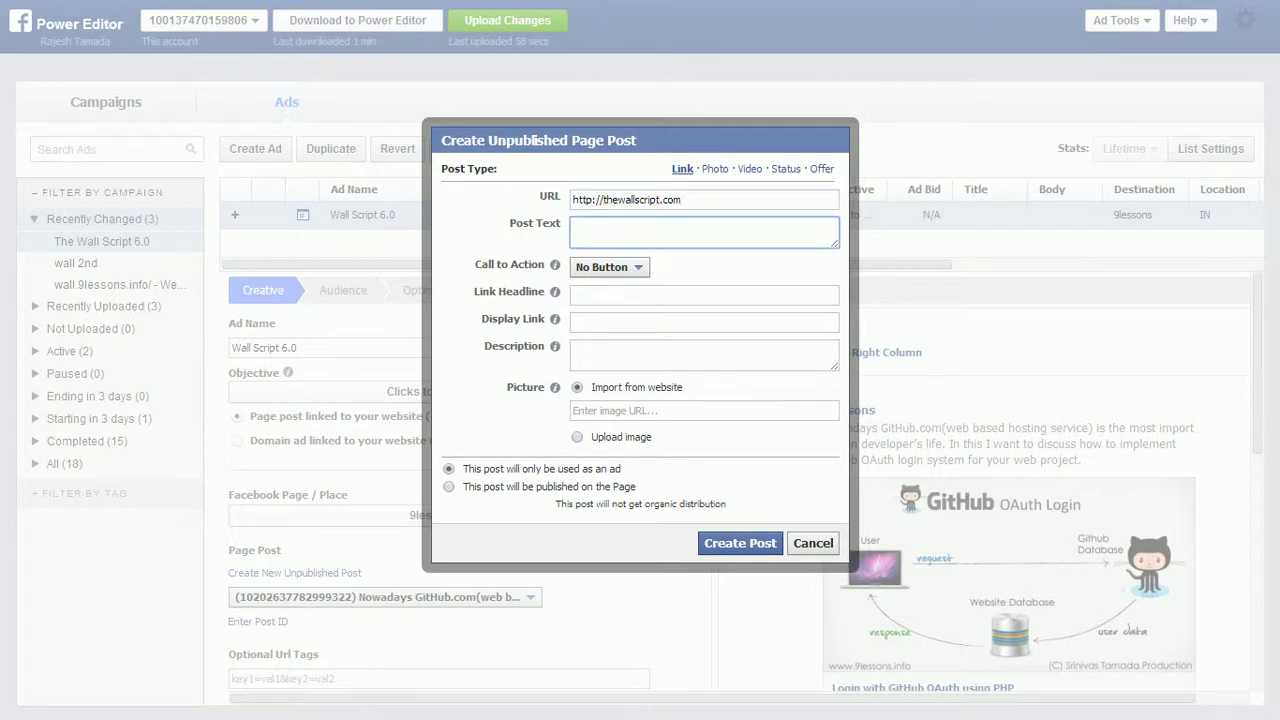
# - Enter the post text "Try yourself to develop the new wall script with multiple user login using the new wall script 6.0."
pyautogui.write('Try y')
pyautogui.write('our')
pyautogui.write('self t')
pyautogui.write('o ')
pyautogui.write('downlo')
pyautogui.write('ad')
pyautogui.press('BackSpace')
pyautogui.press('BackSpace')
pyautogui.press('BackSpace')
pyautogui.press('BackSpace')
pyautogui.press('BackSpace')
pyautogui.press('BackSpace')
pyautogui.press('BackSpace')
pyautogui.press('BackSpace')
pyautogui.write('evelop the ne')
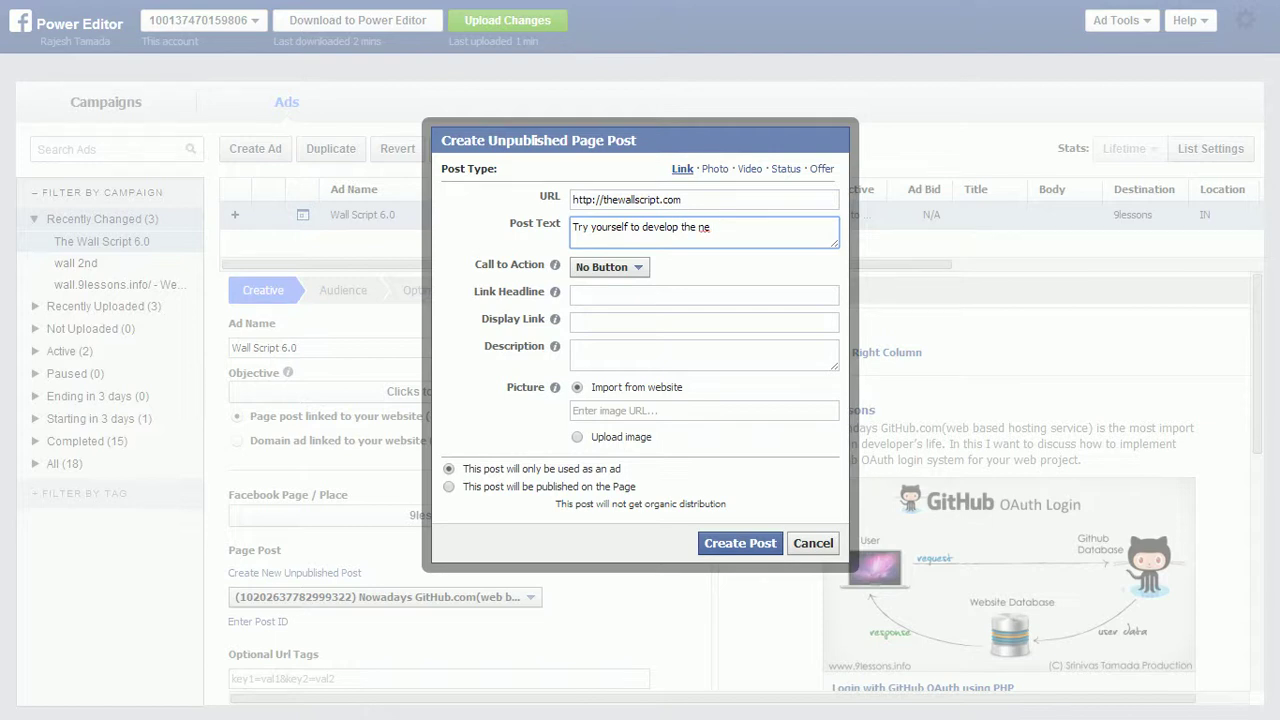
pyautogui.write('w wal')
pyautogui.write(';')
pyautogui.press('BackSpace')
pyautogui.press('BackSpace')
pyautogui.write('l script with multiple ')
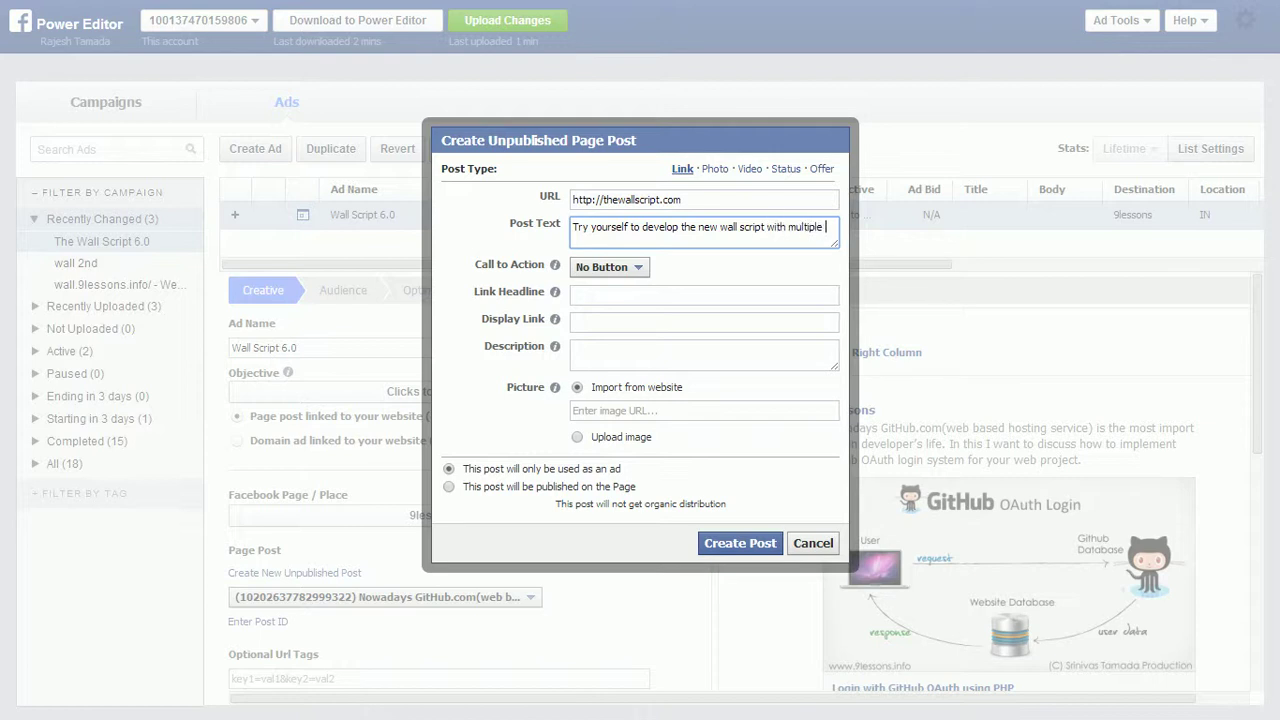
pyautogui.write('user login using the new')
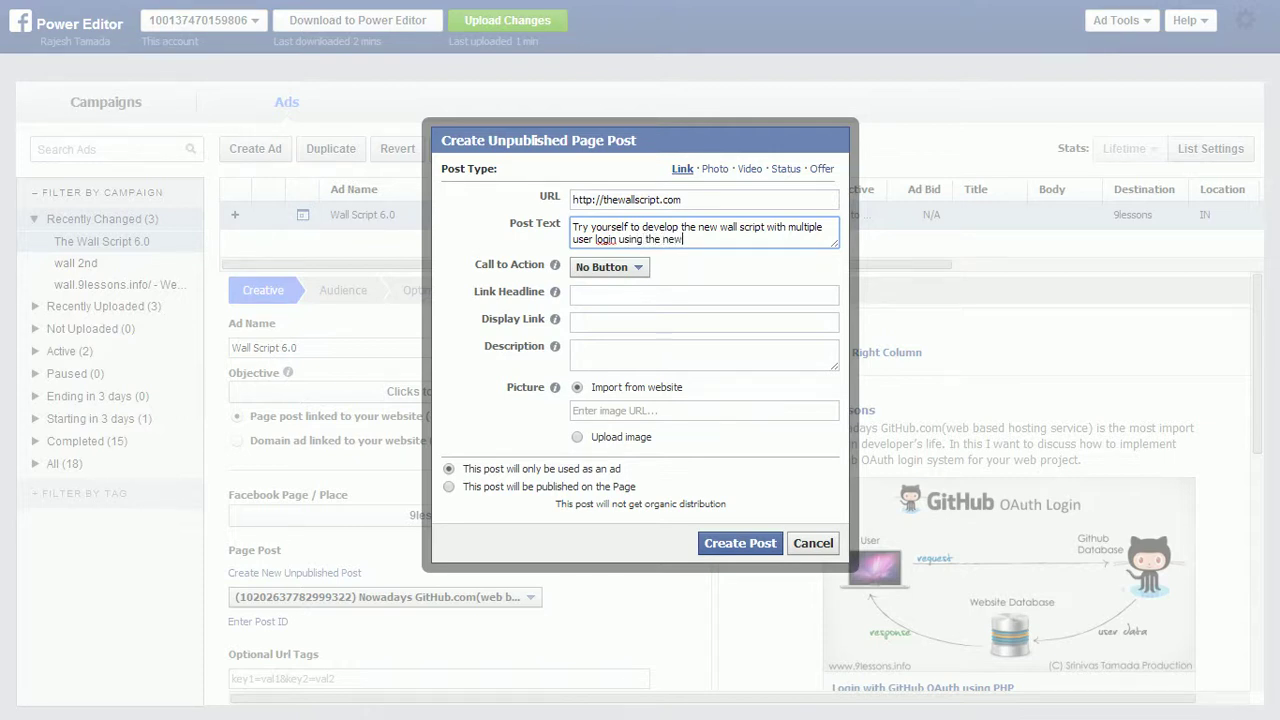
pyautogui.write(' wall script 6.0.')
# - Set the post's call to action to Download and its link headline to "PHP Social Networking Script"
pyautogui.click(609, 267)
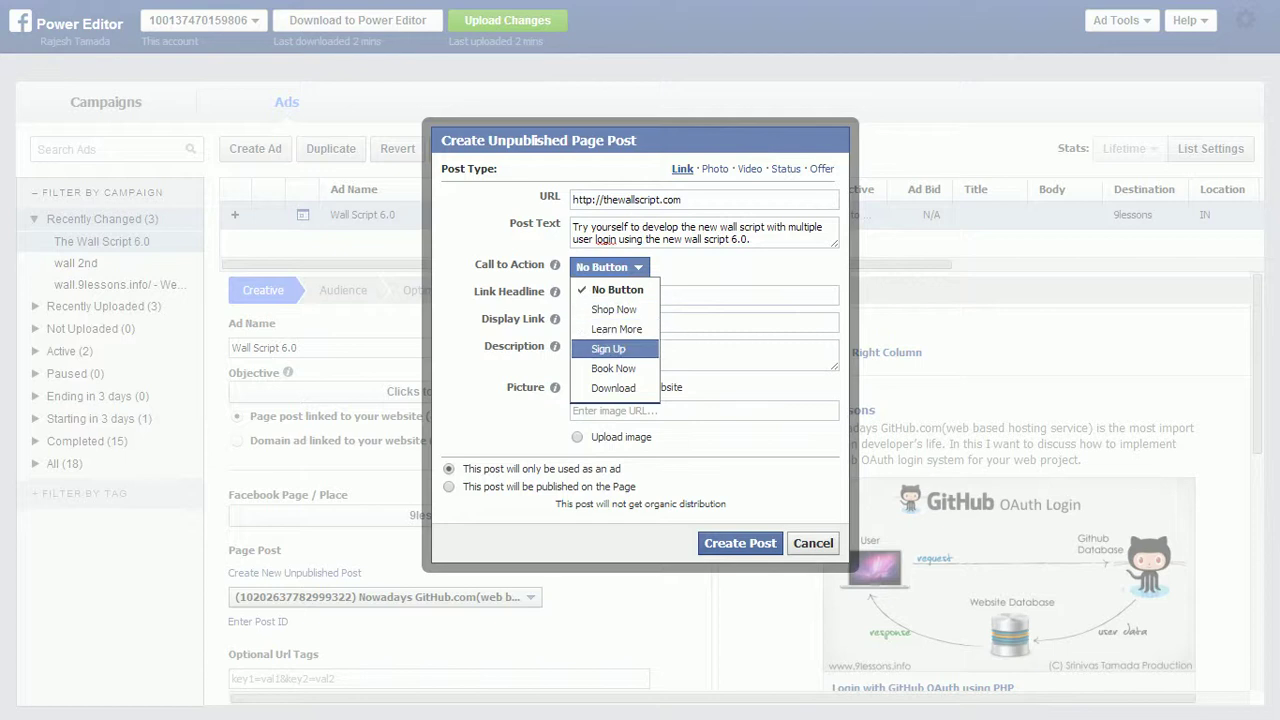
pyautogui.press('Return')
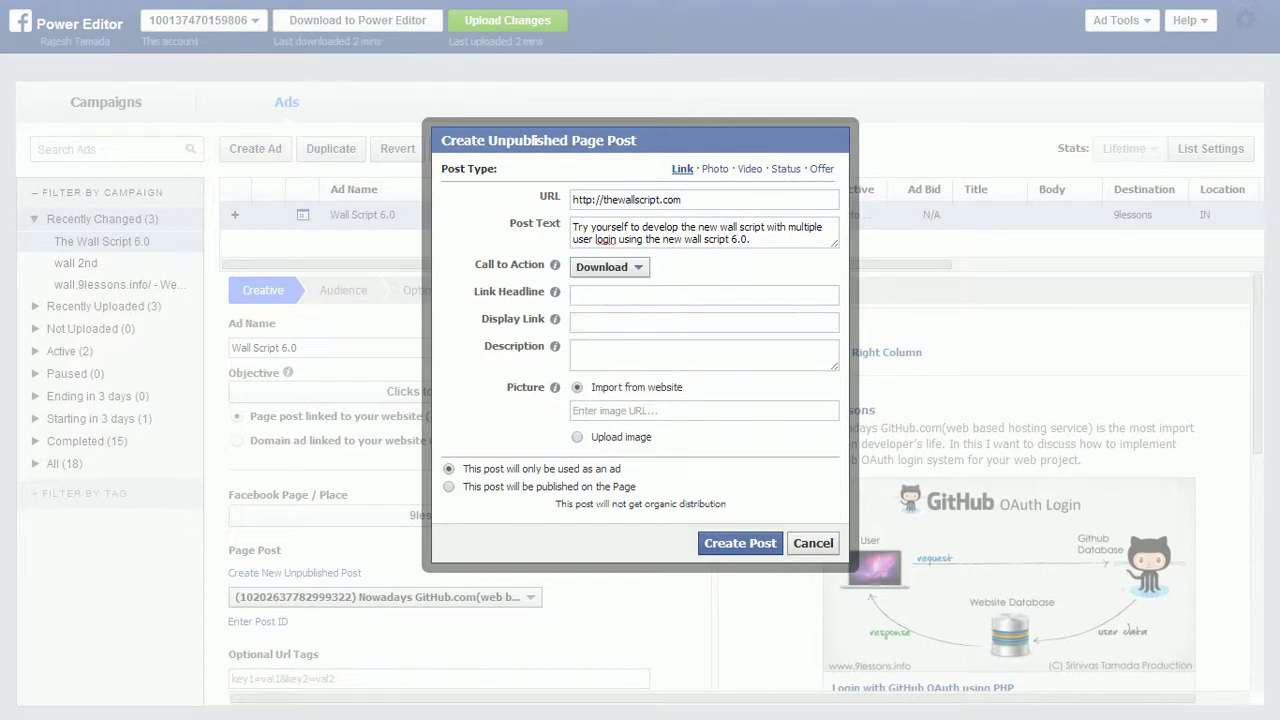
pyautogui.click(640, 295)
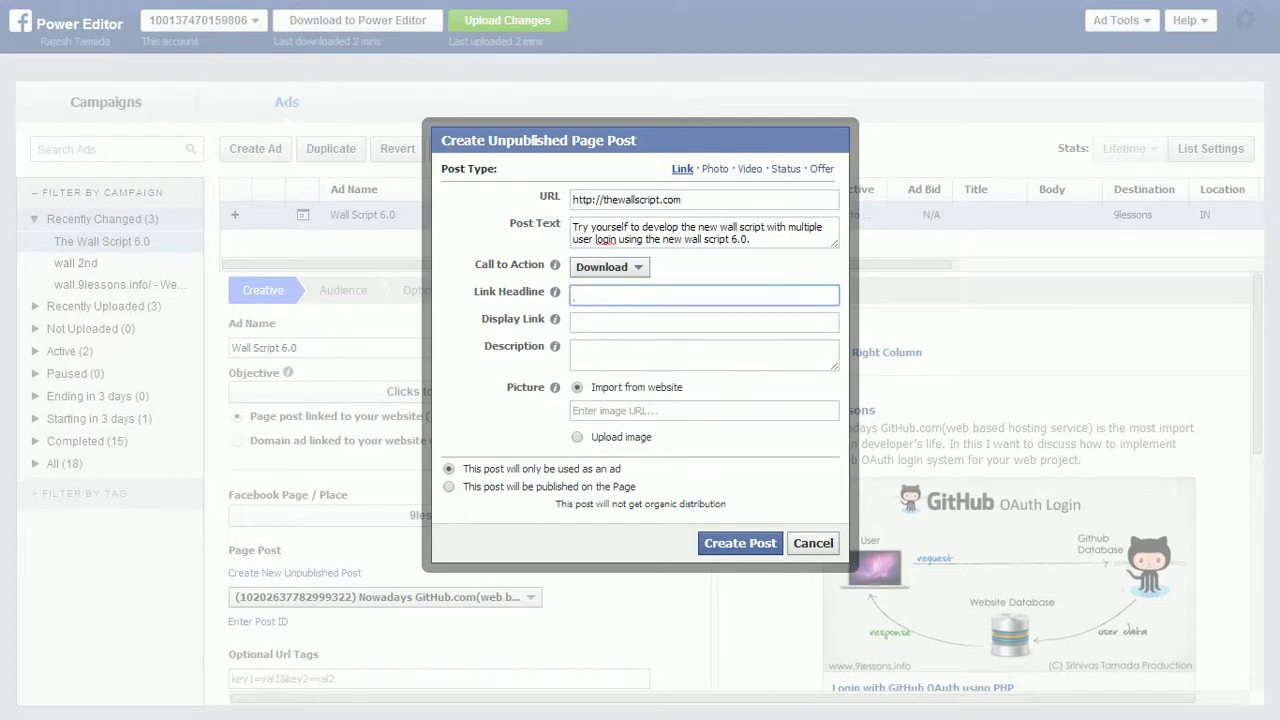
pyautogui.write('PHP Social Networking Script')
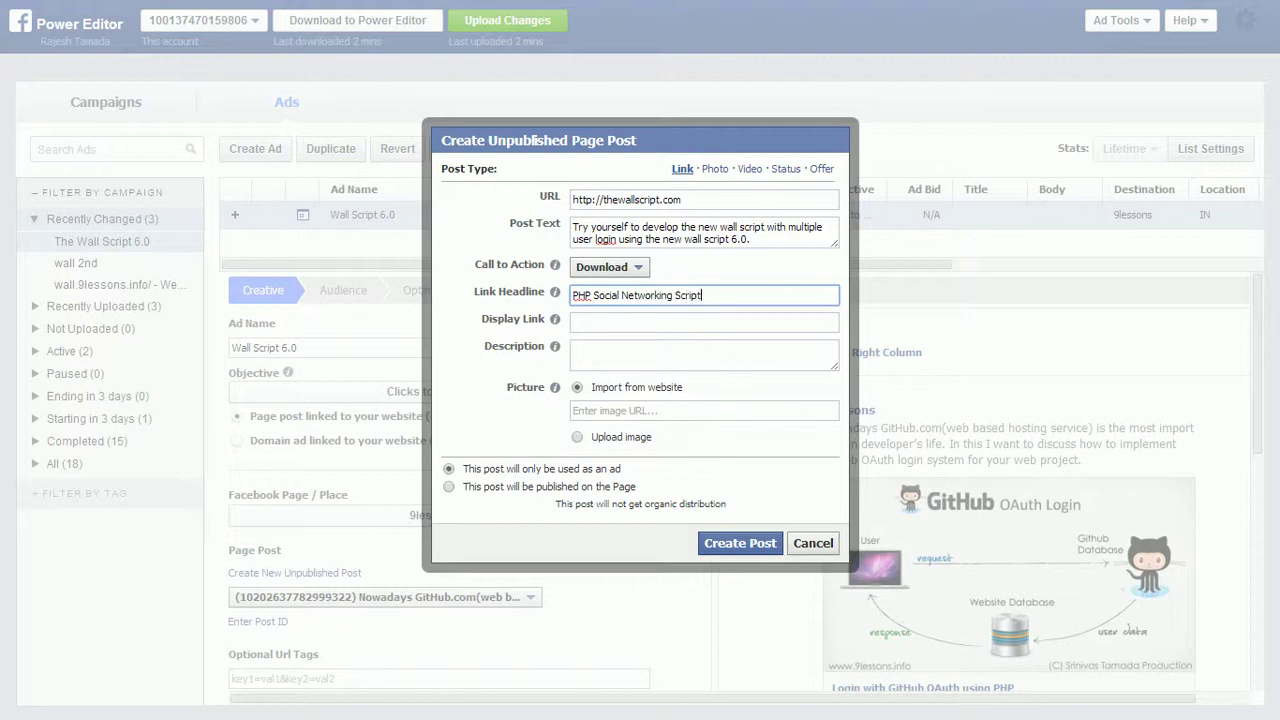
pyautogui.press('Tab')
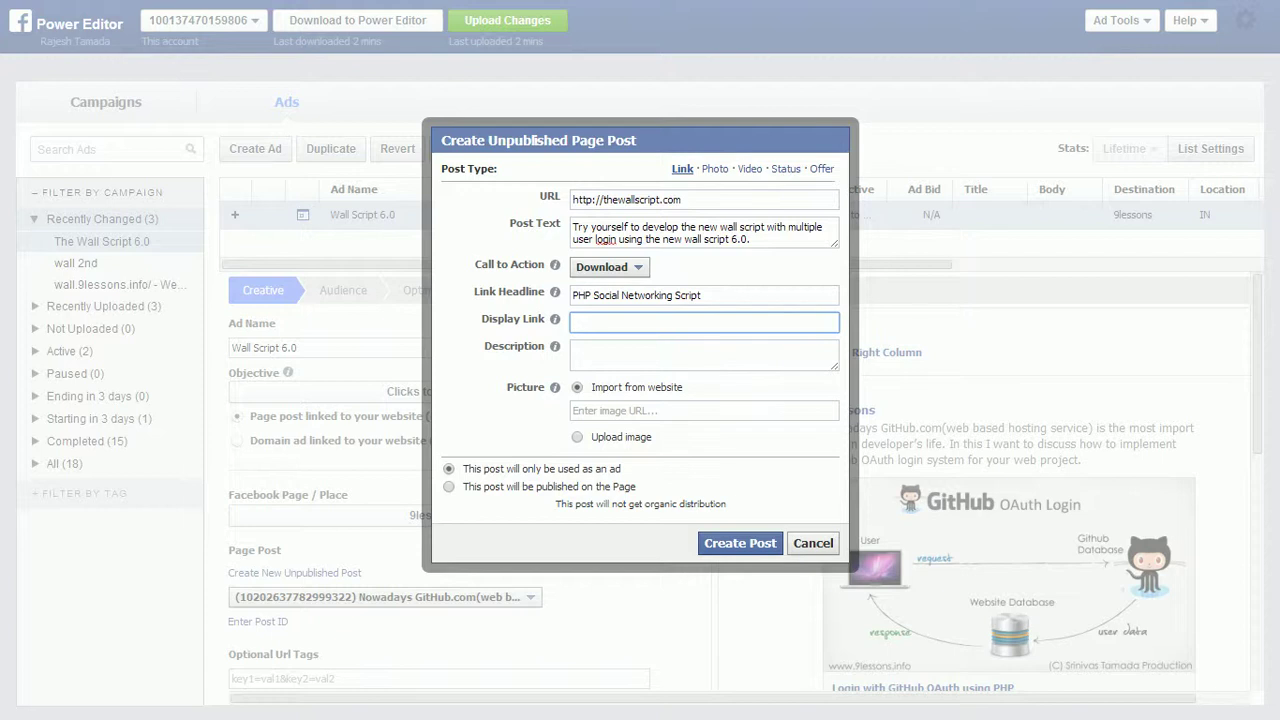
# - Set the post's display link to "Wall Script + OAuth Login"
pyautogui.write('Wall Script + OA')
pyautogui.write('uth Login')
pyautogui.press('Tab')
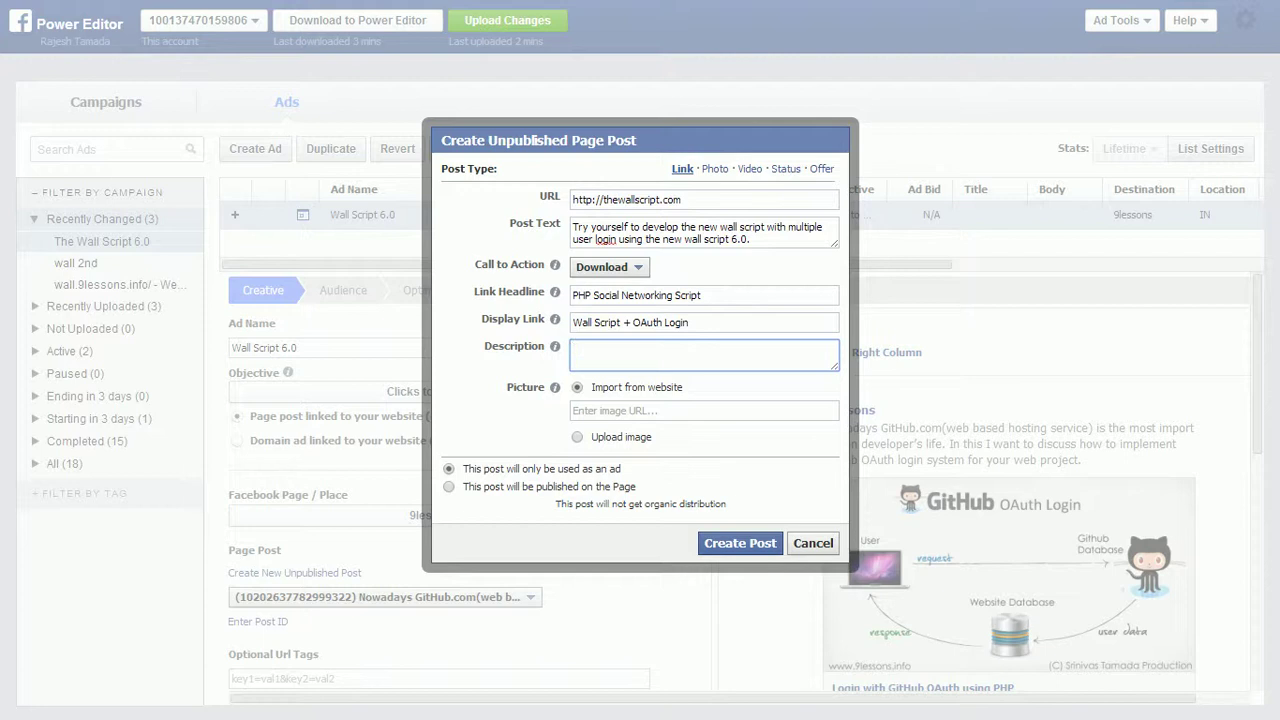
# - Upload the Wall Script 6.0 image from the 9lessons folder in Dropbox's Work folder as the post's picture, and create the post
pyautogui.click(578, 437)
pyautogui.click(712, 434)
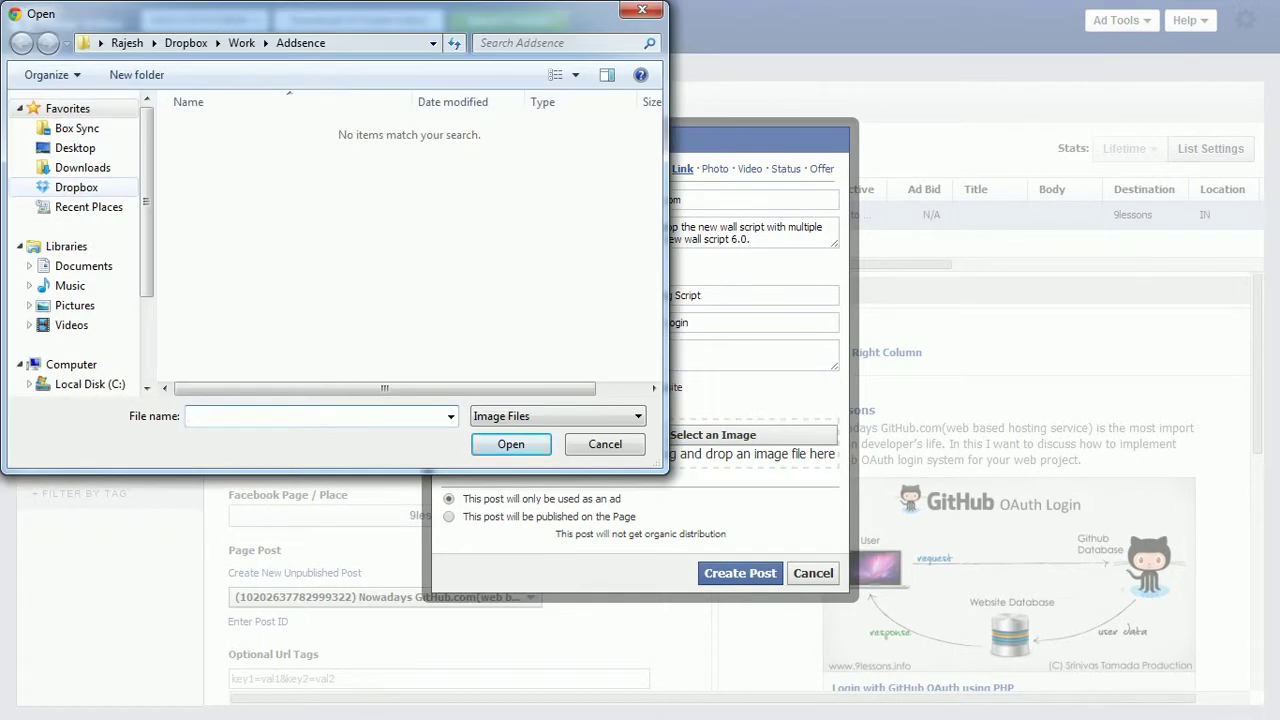
pyautogui.click(76, 187)
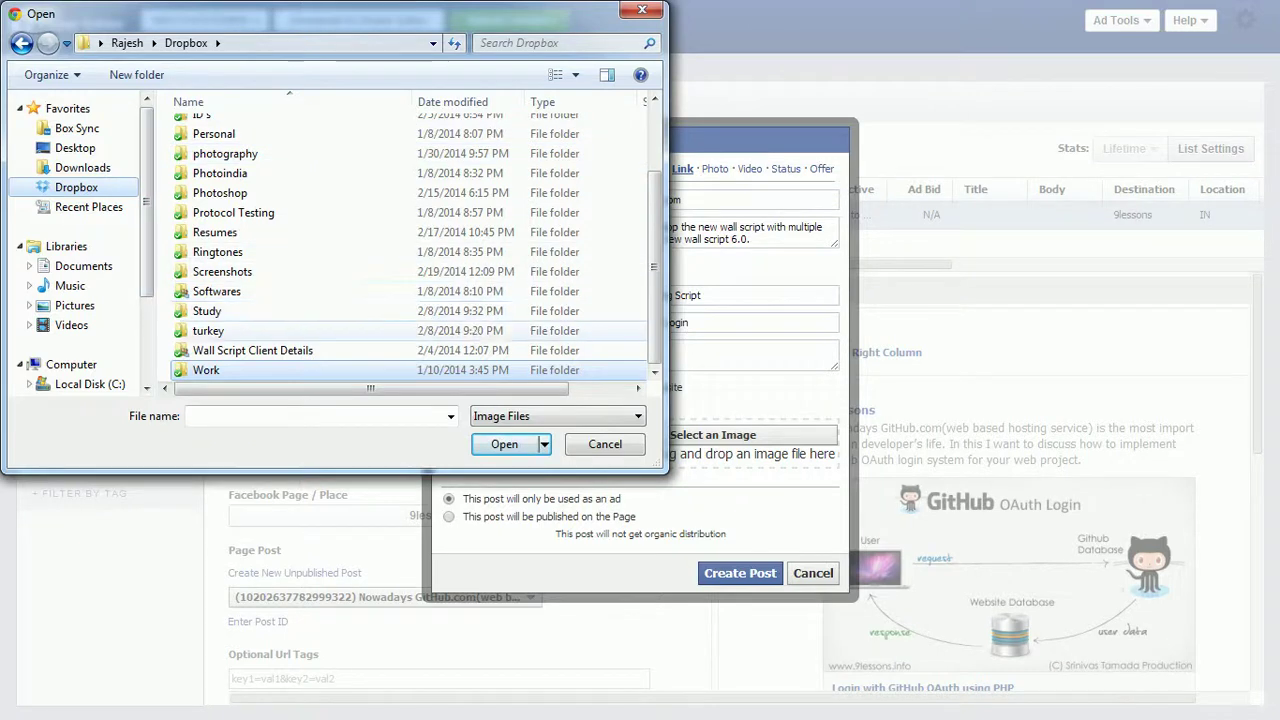
pyautogui.scroll(-3, 230, 311)
pyautogui.doubleClick(210, 370)
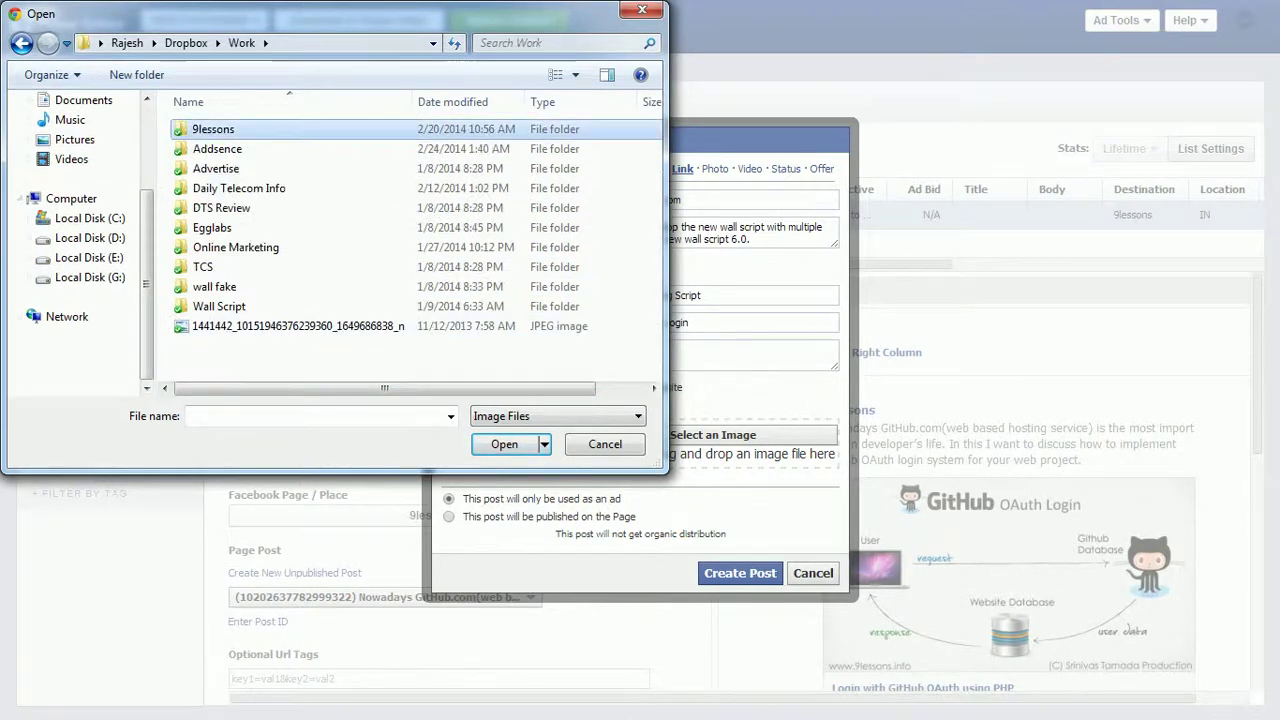
pyautogui.doubleClick(230, 130)
pyautogui.click(594, 180)
pyautogui.click(504, 444)
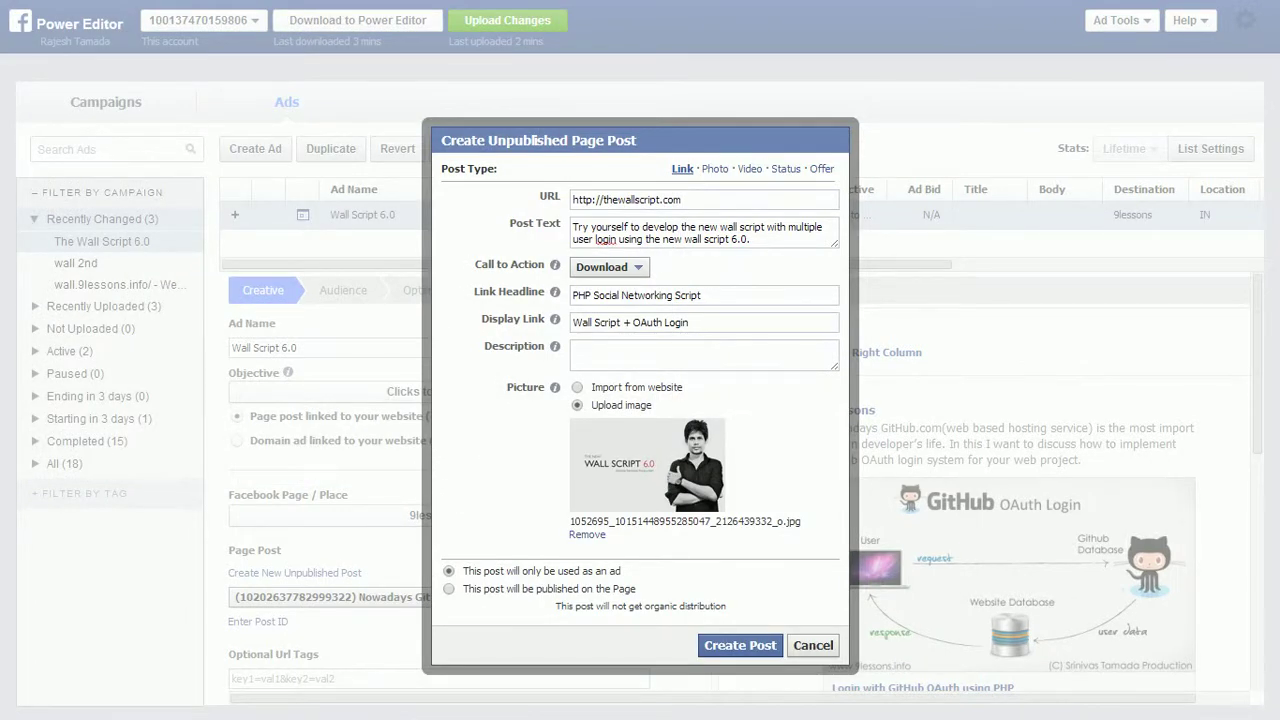
pyautogui.click(740, 645)
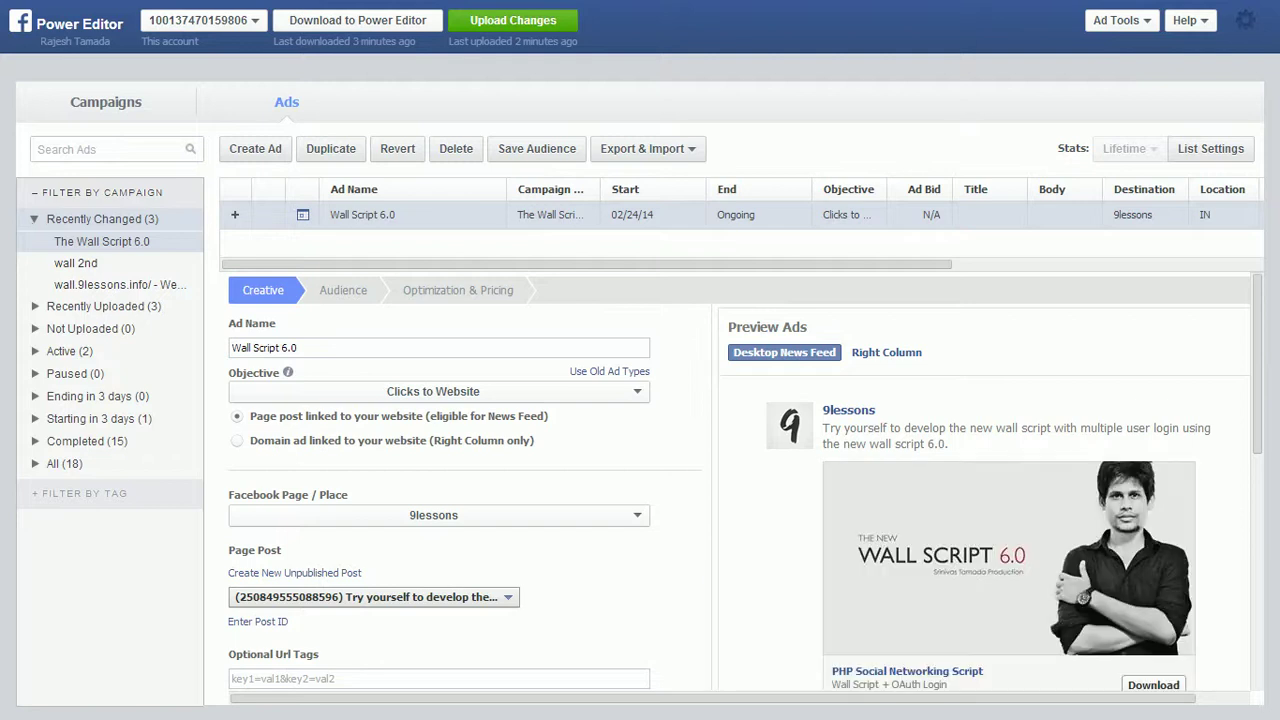
# - Preview the ad in its desktop news feed and right column formats
pyautogui.scroll(-2, 735, 482)
pyautogui.scroll(2, 735, 482)
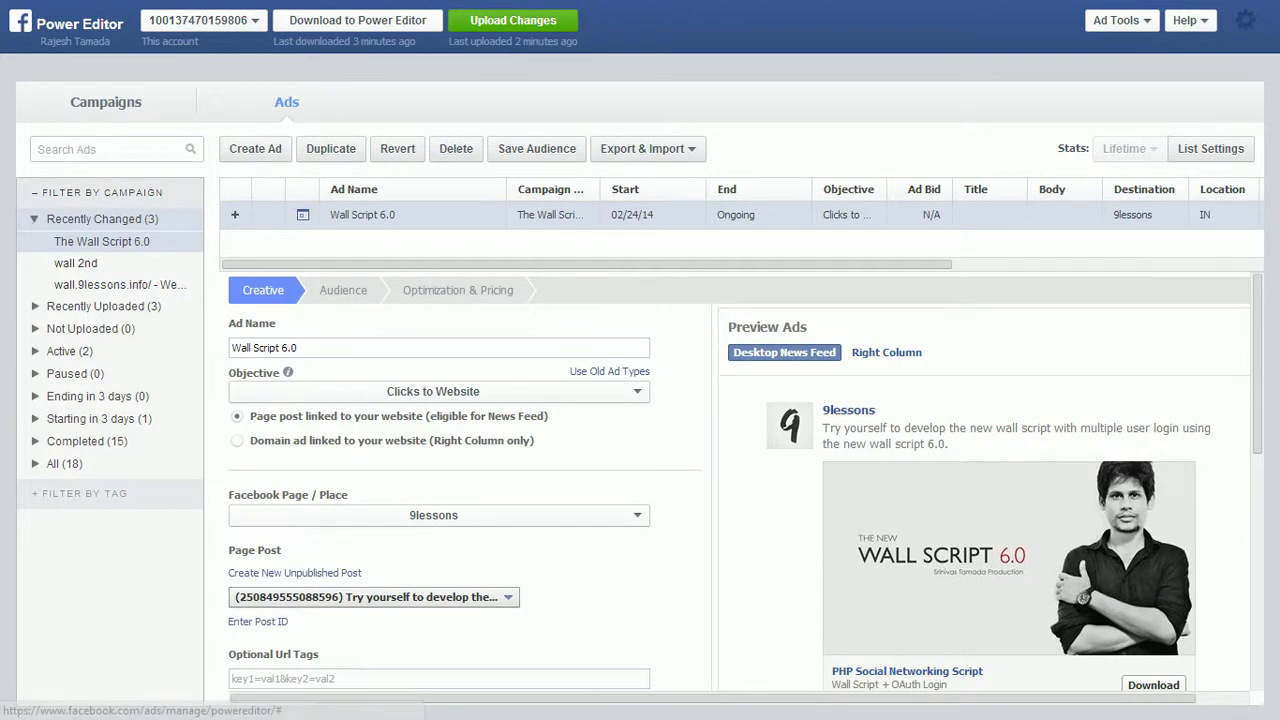
pyautogui.scroll(-1, 742, 481)
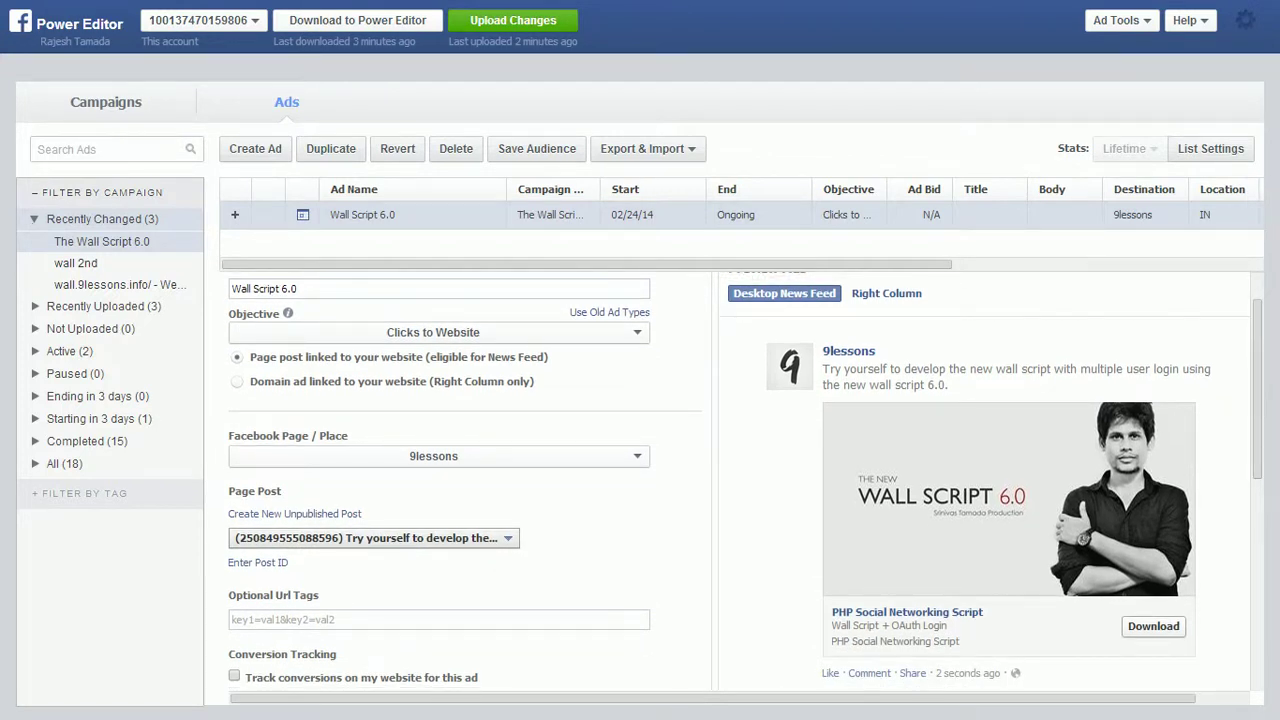
pyautogui.click(886, 293)
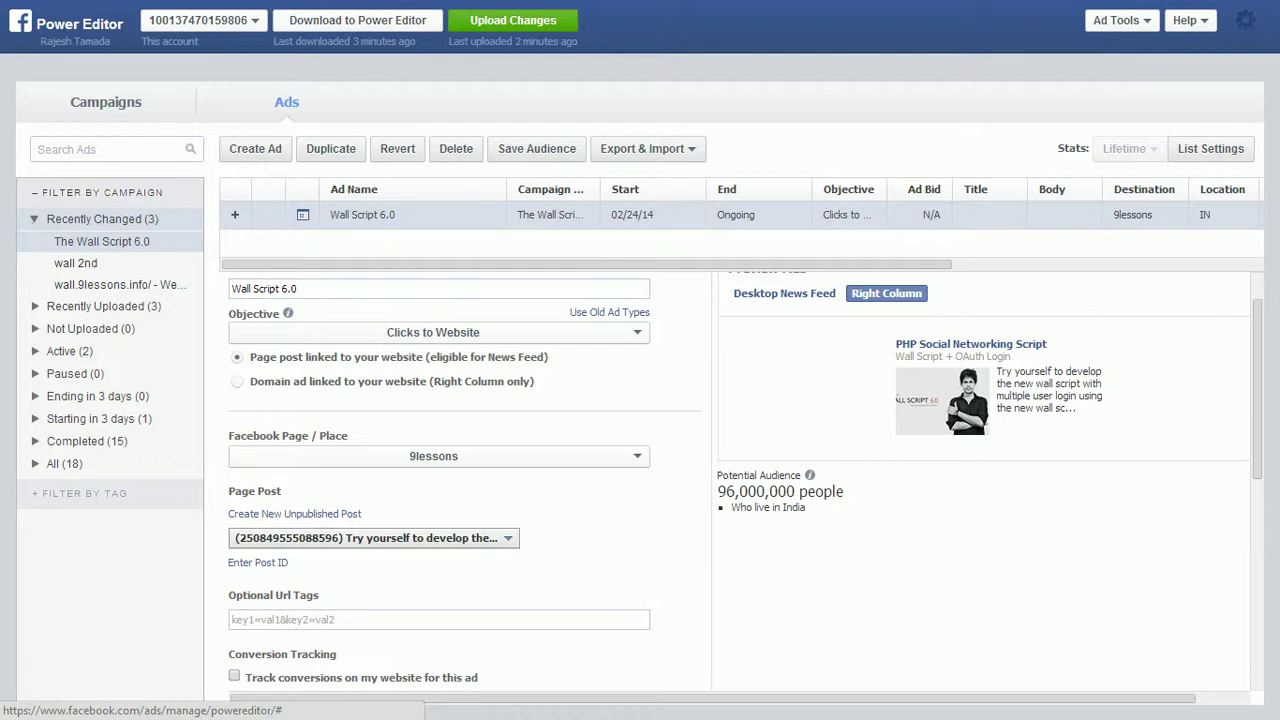
pyautogui.click(784, 293)
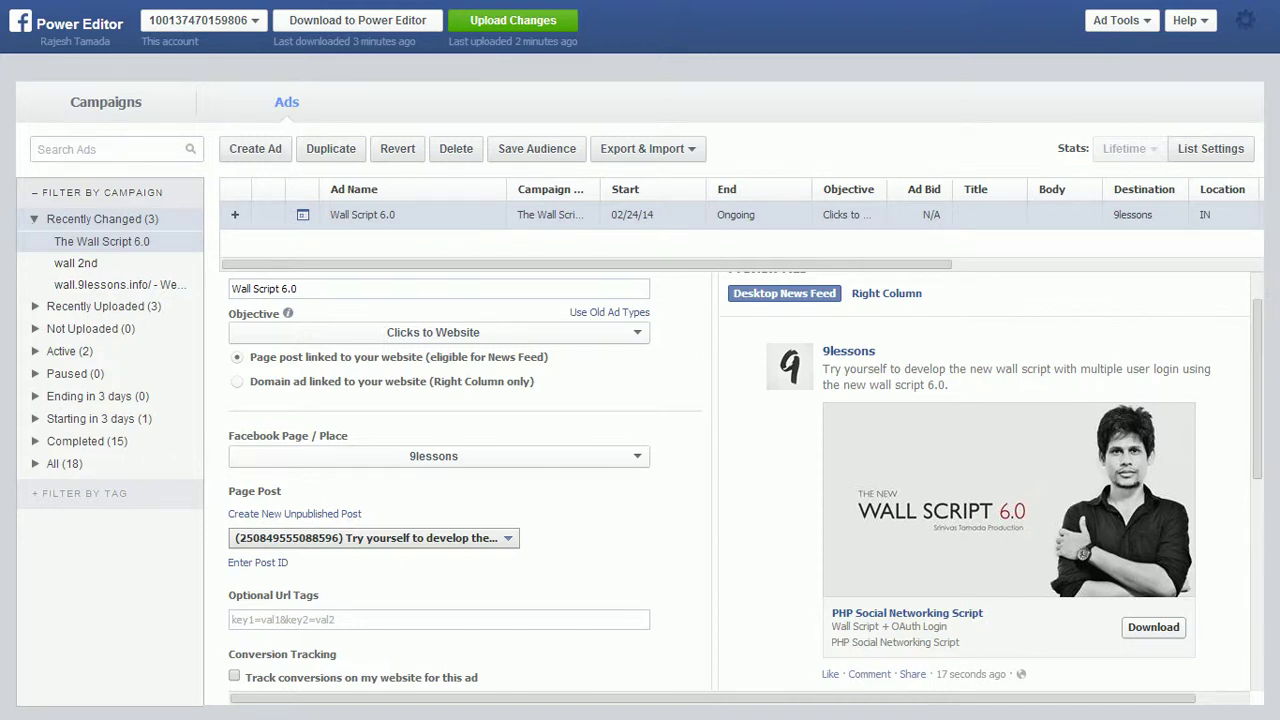
# - Try the ad's News Feed placements for desktop and mobile and for desktop only, and restore the All Facebook placement
pyautogui.scroll(-2, 740, 480)
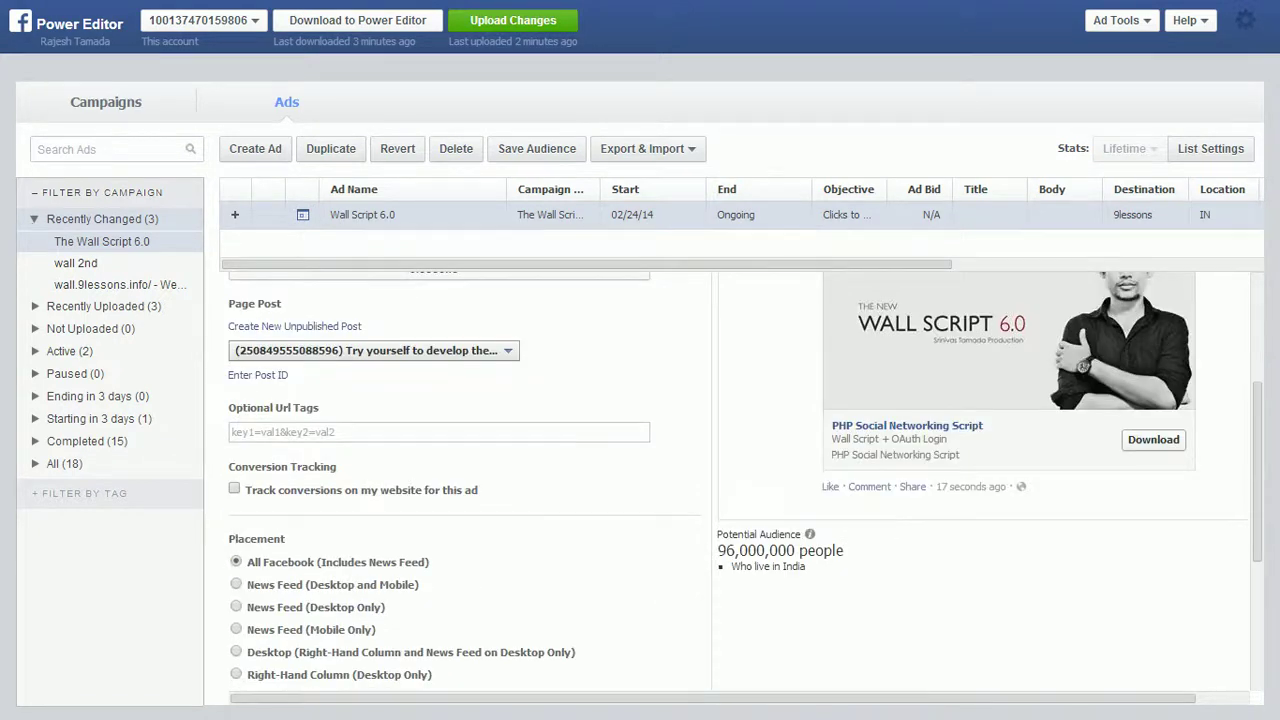
pyautogui.scroll(-2, 740, 480)
pyautogui.scroll(-1, 740, 480)
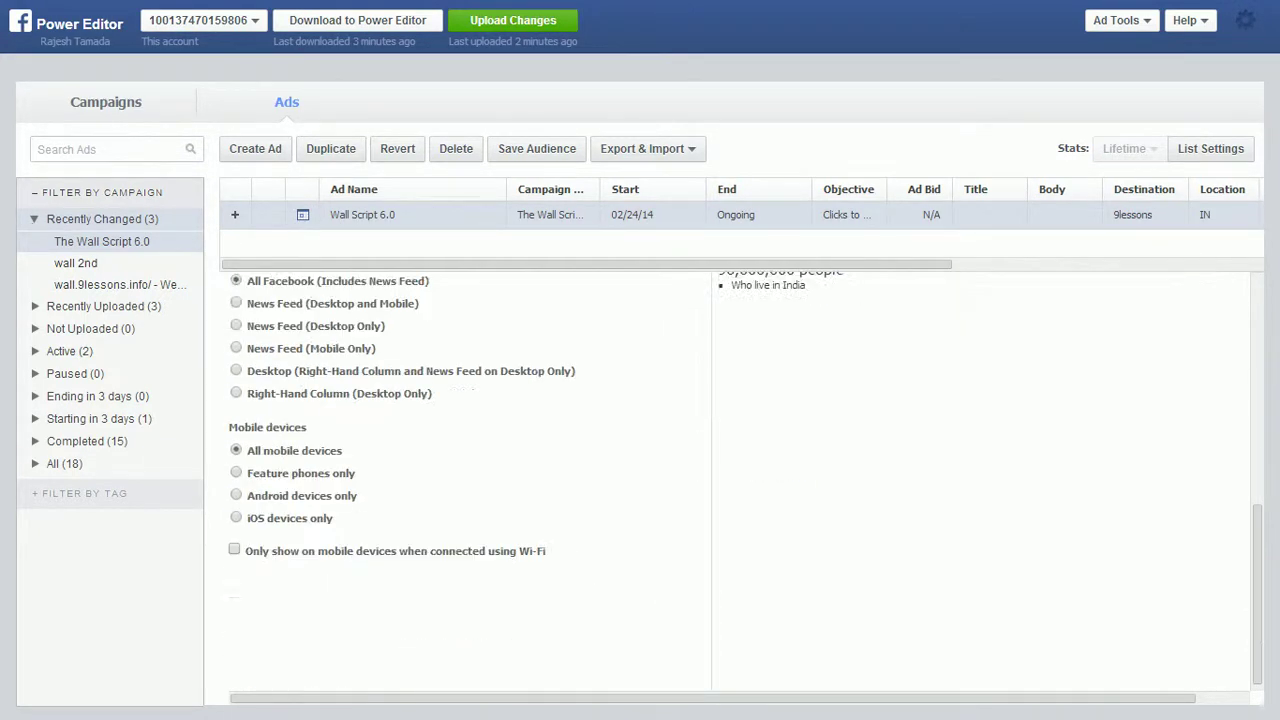
pyautogui.scroll(2, 740, 480)
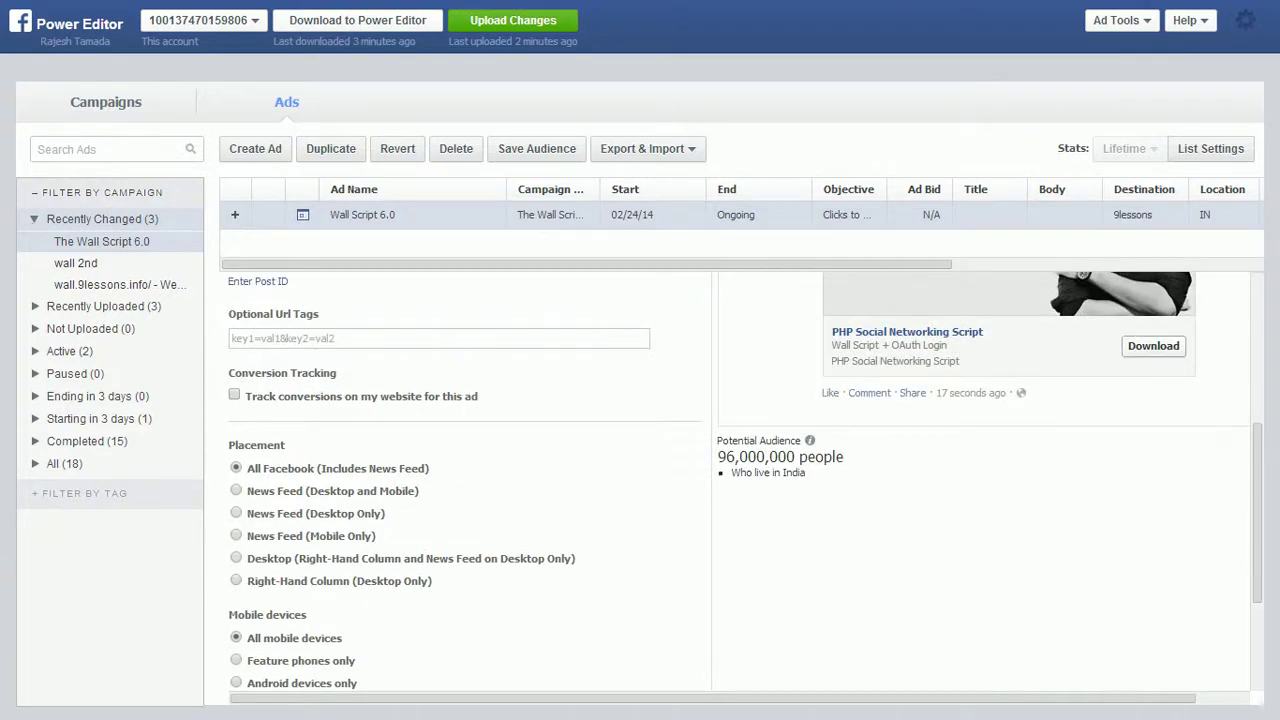
pyautogui.scroll(-1, 740, 480)
pyautogui.click(236, 397)
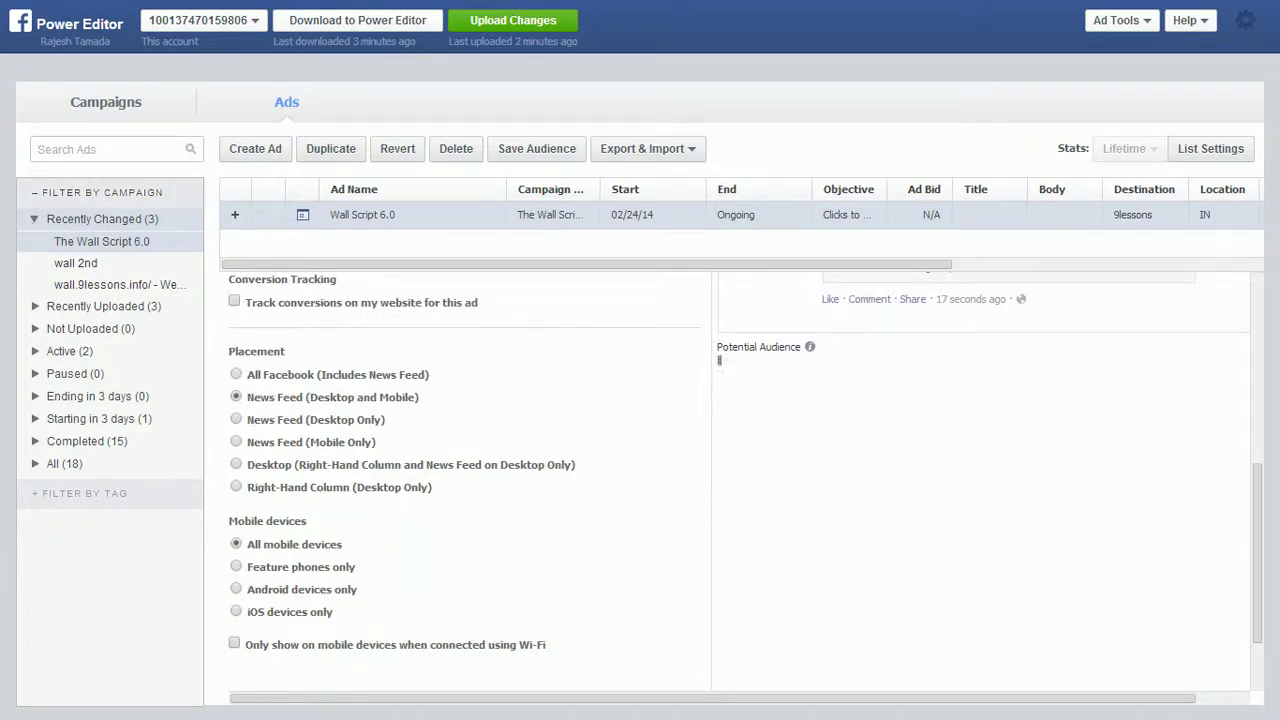
pyautogui.click(236, 420)
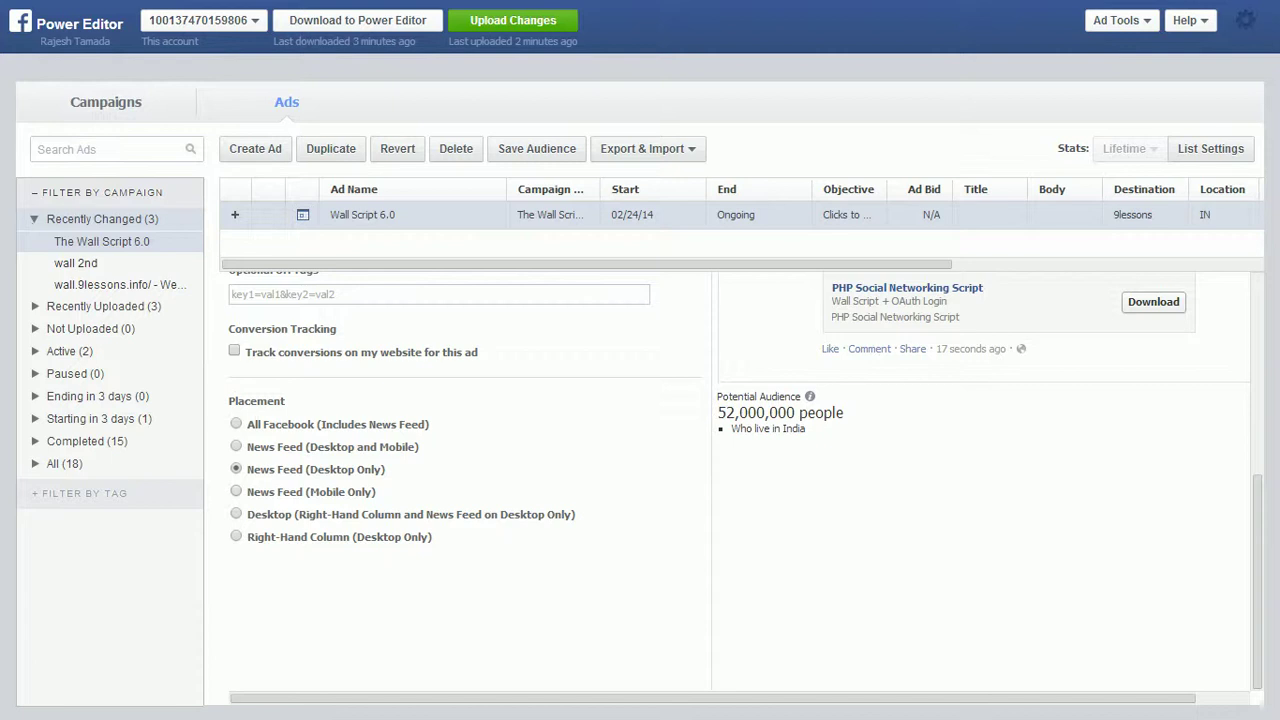
pyautogui.click(236, 424)
pyautogui.scroll(-2, 740, 480)
pyautogui.scroll(5, 740, 480)
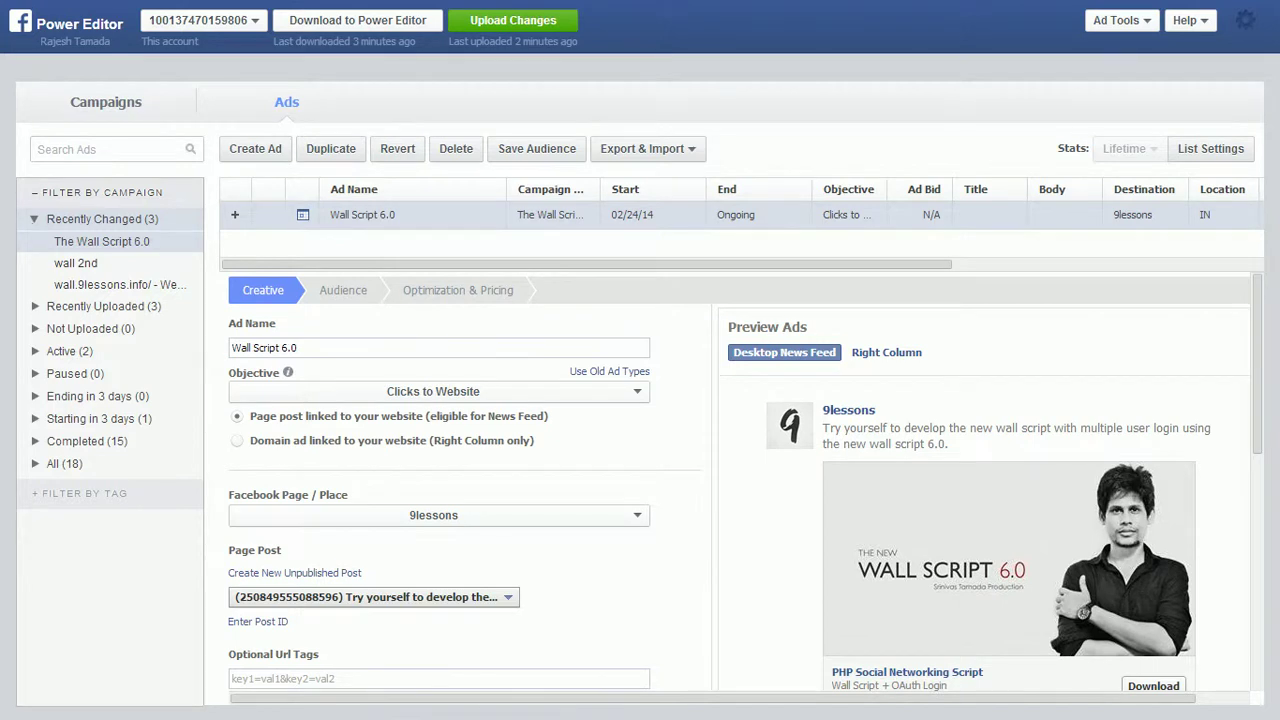
# - Replace India with United States as the location in the ad's audience targeting
pyautogui.click(343, 290)
pyautogui.scroll(-1, 740, 480)
pyautogui.scroll(-2, 740, 480)
pyautogui.scroll(2, 740, 480)
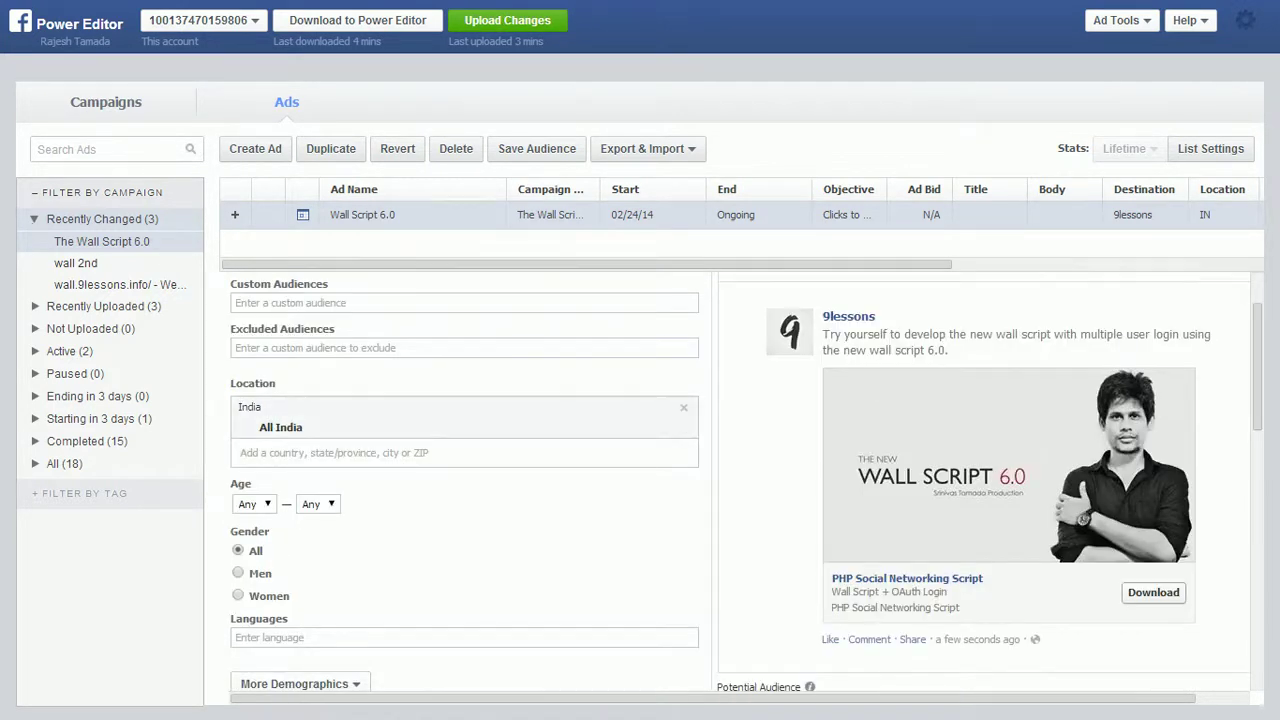
pyautogui.click(684, 407)
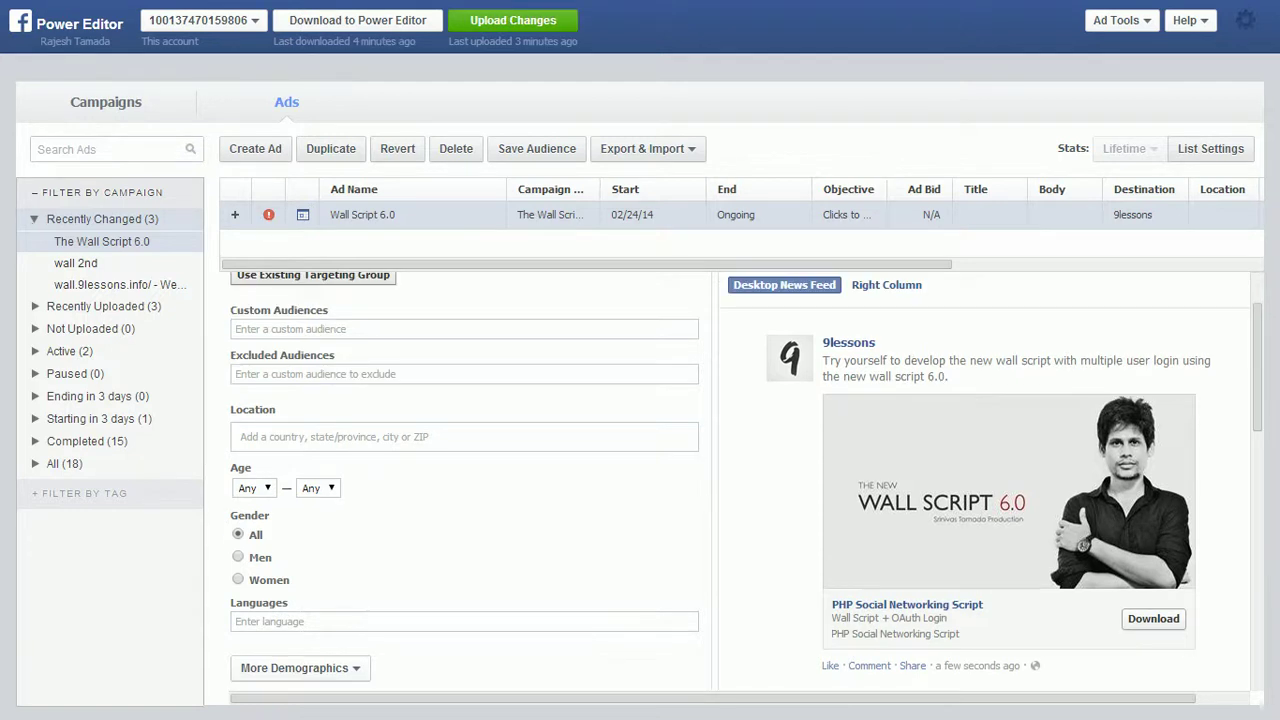
pyautogui.write('uni')
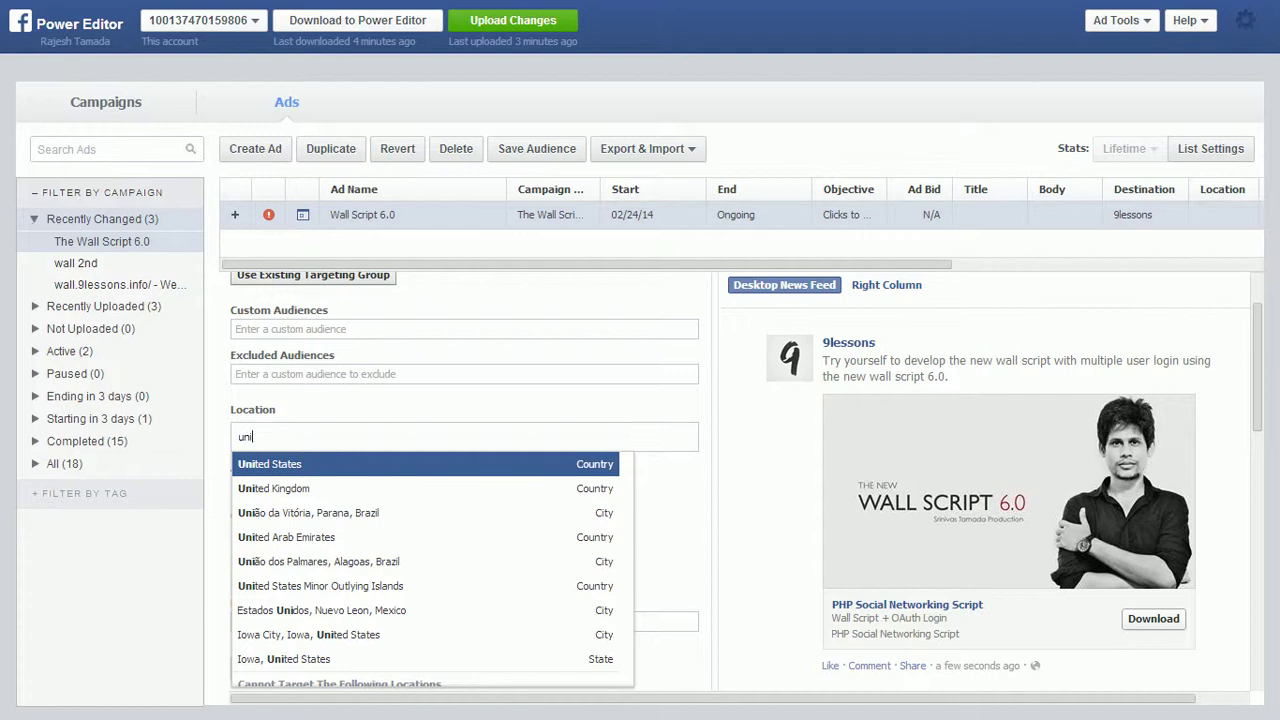
pyautogui.press('Return')
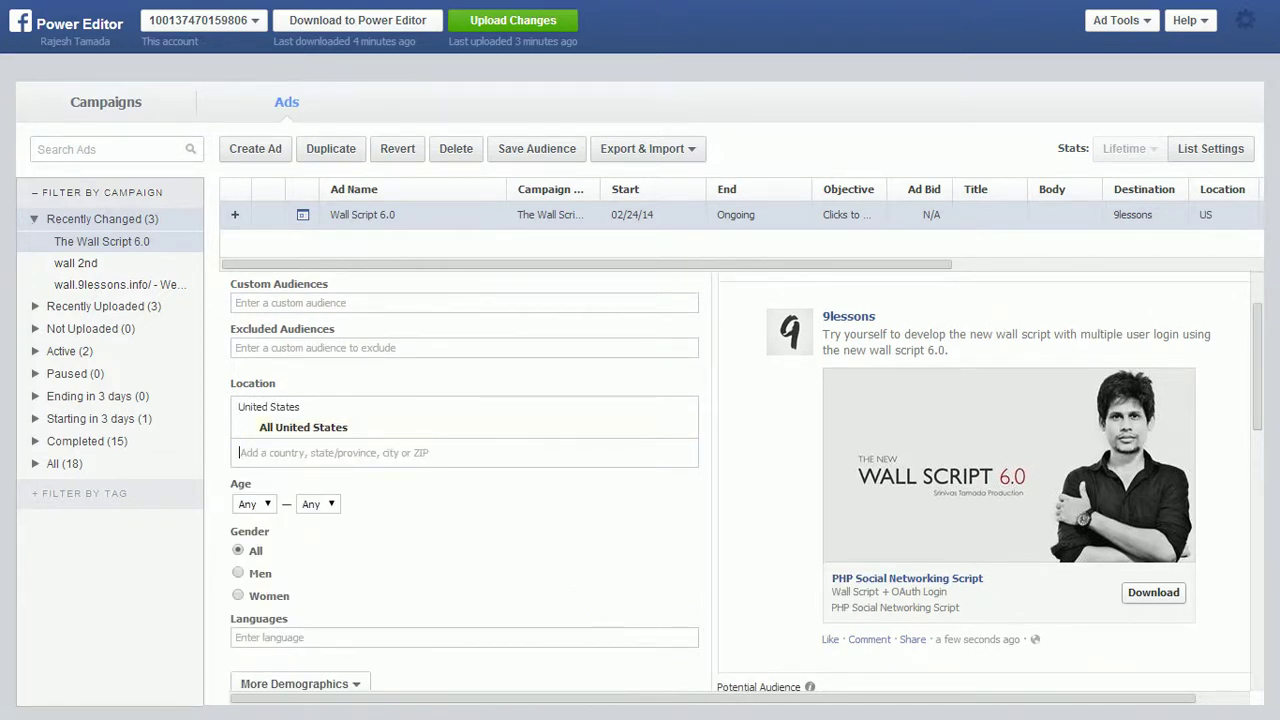
# - Examine the minimum and maximum age options for the audience, leaving both at Any
pyautogui.scroll(-3, 640, 480)
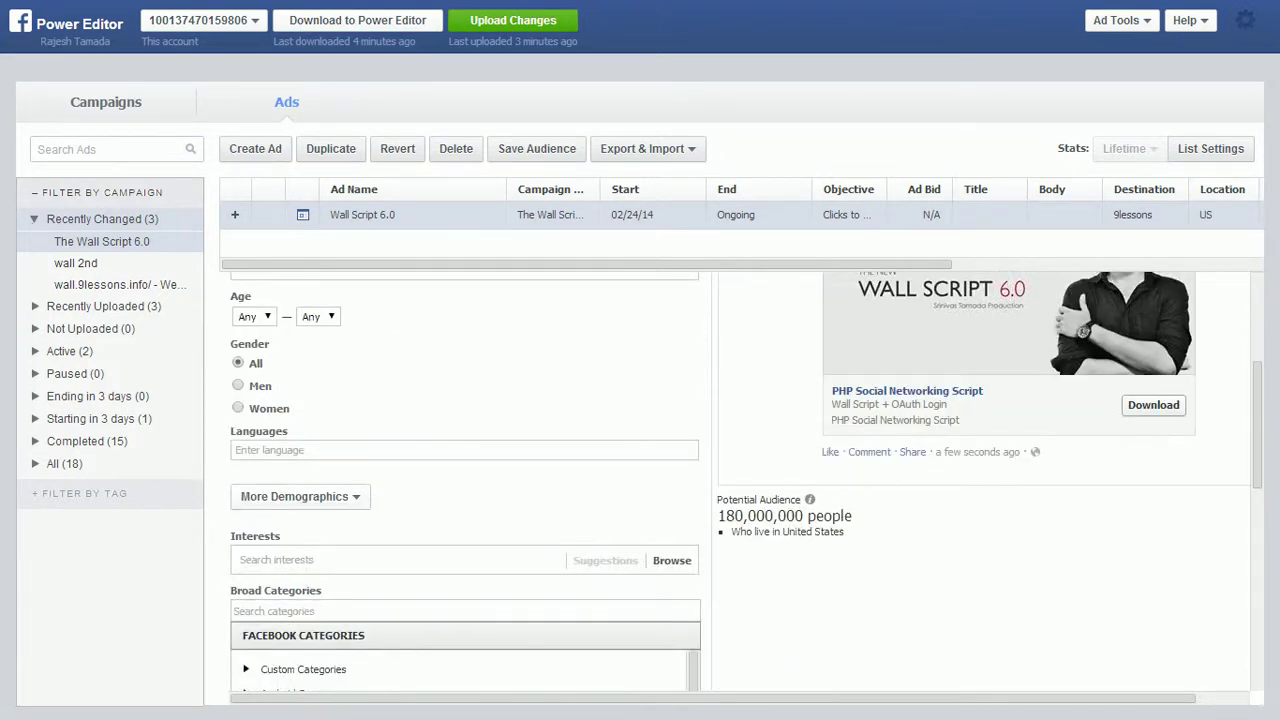
pyautogui.click(253, 316)
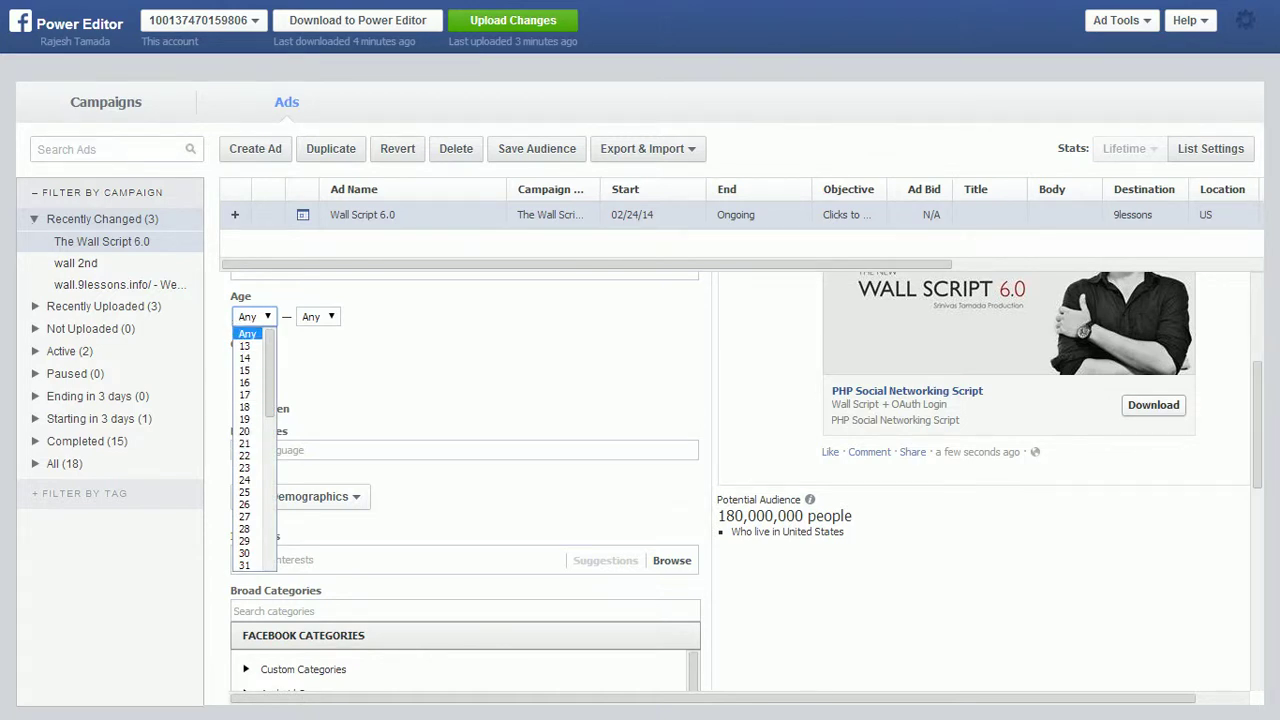
pyautogui.click(247, 333)
pyautogui.click(318, 316)
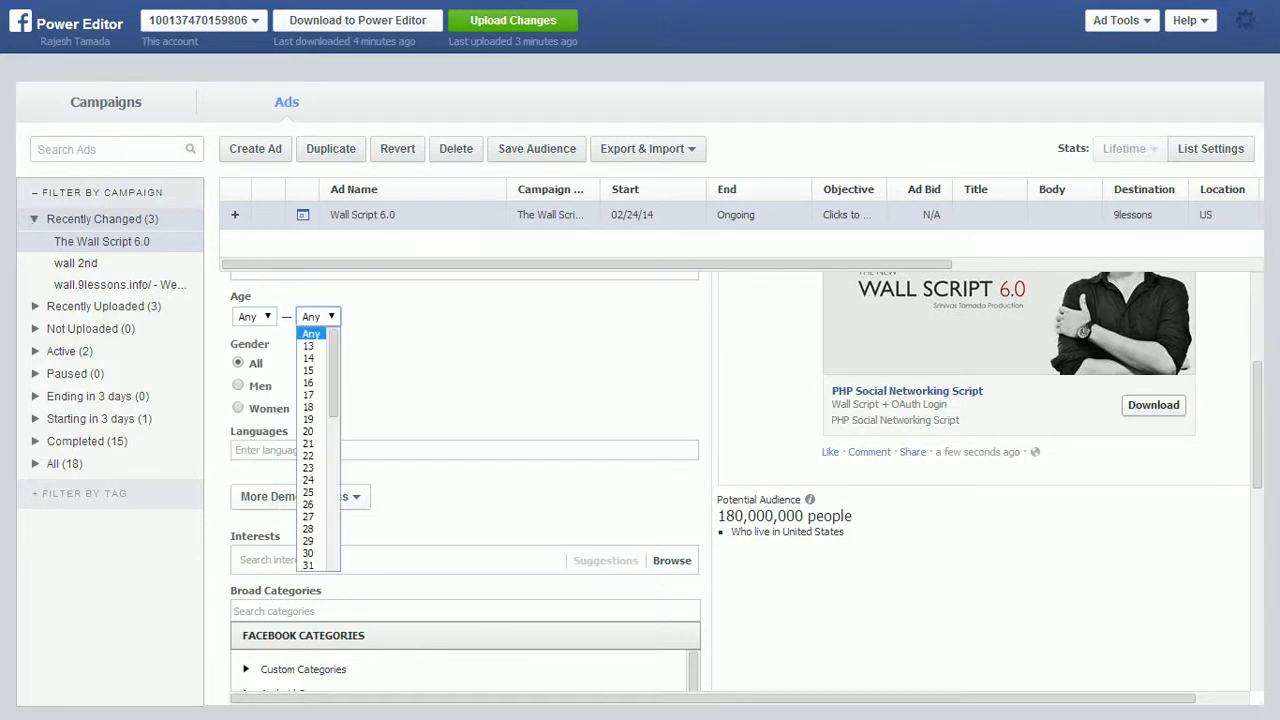
pyautogui.click(318, 316)
pyautogui.scroll(-1, 465, 450)
pyautogui.scroll(1, 465, 450)
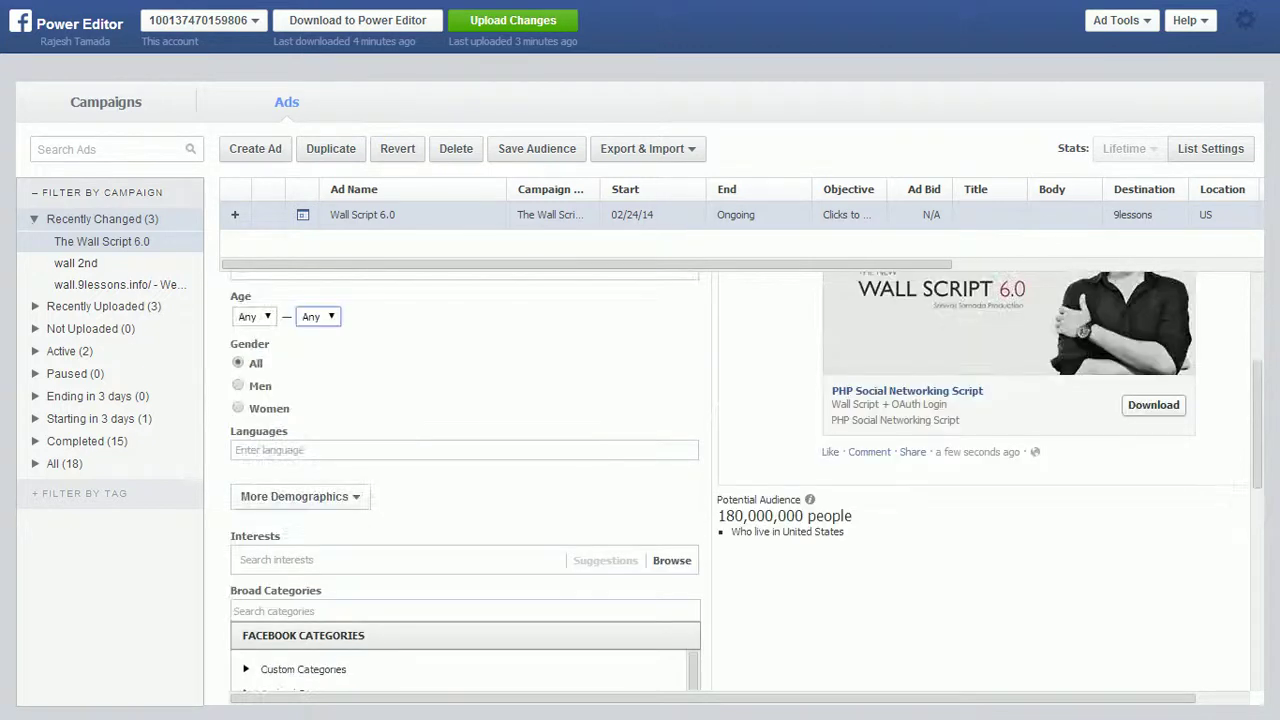
# - Set the audience's gender to Men
pyautogui.click(238, 385)
pyautogui.click(238, 408)
pyautogui.click(238, 385)
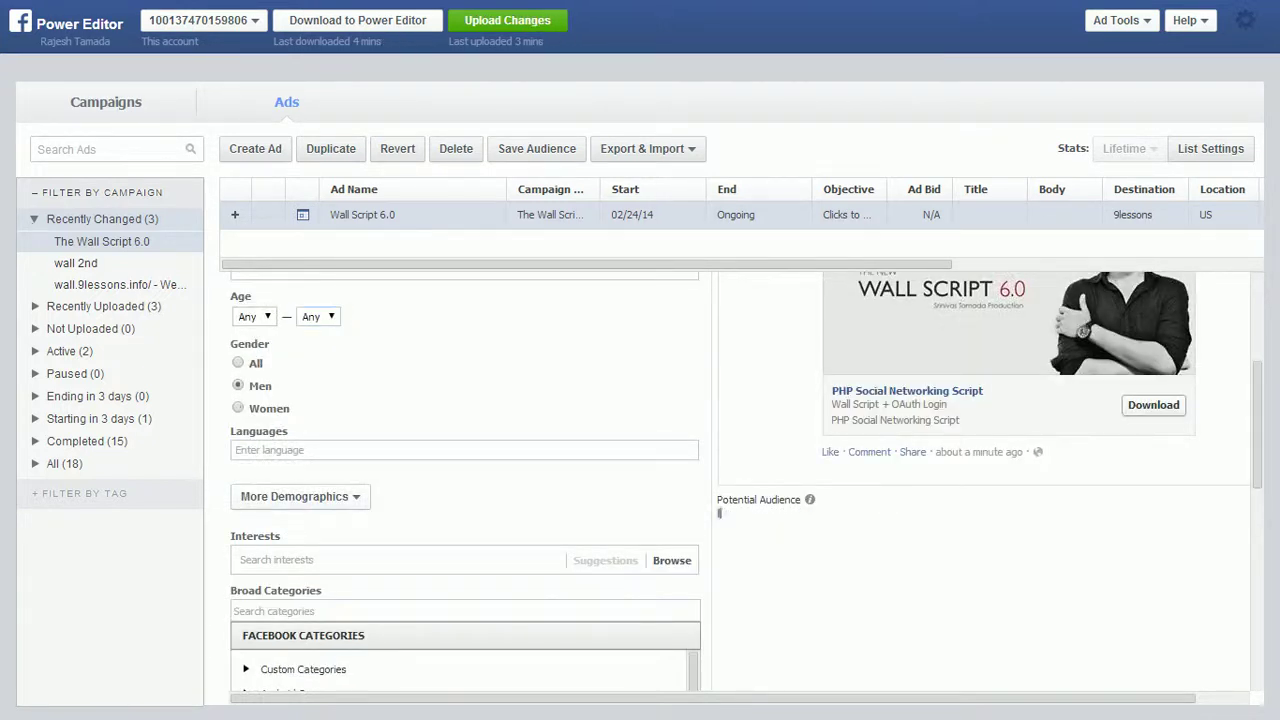
pyautogui.scroll(-3, 465, 480)
pyautogui.scroll(3, 465, 480)
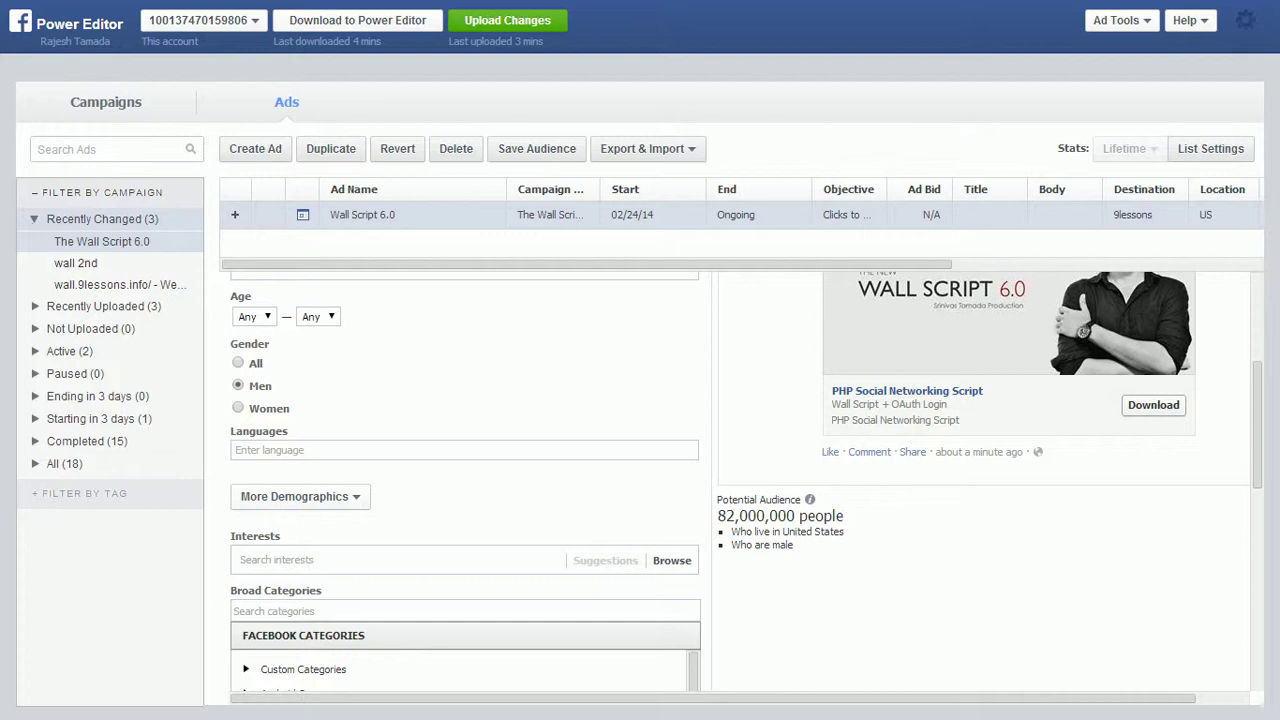
# - Review the additional demographic options available for targeting the audience
pyautogui.scroll(-3, 465, 480)
pyautogui.click(300, 309)
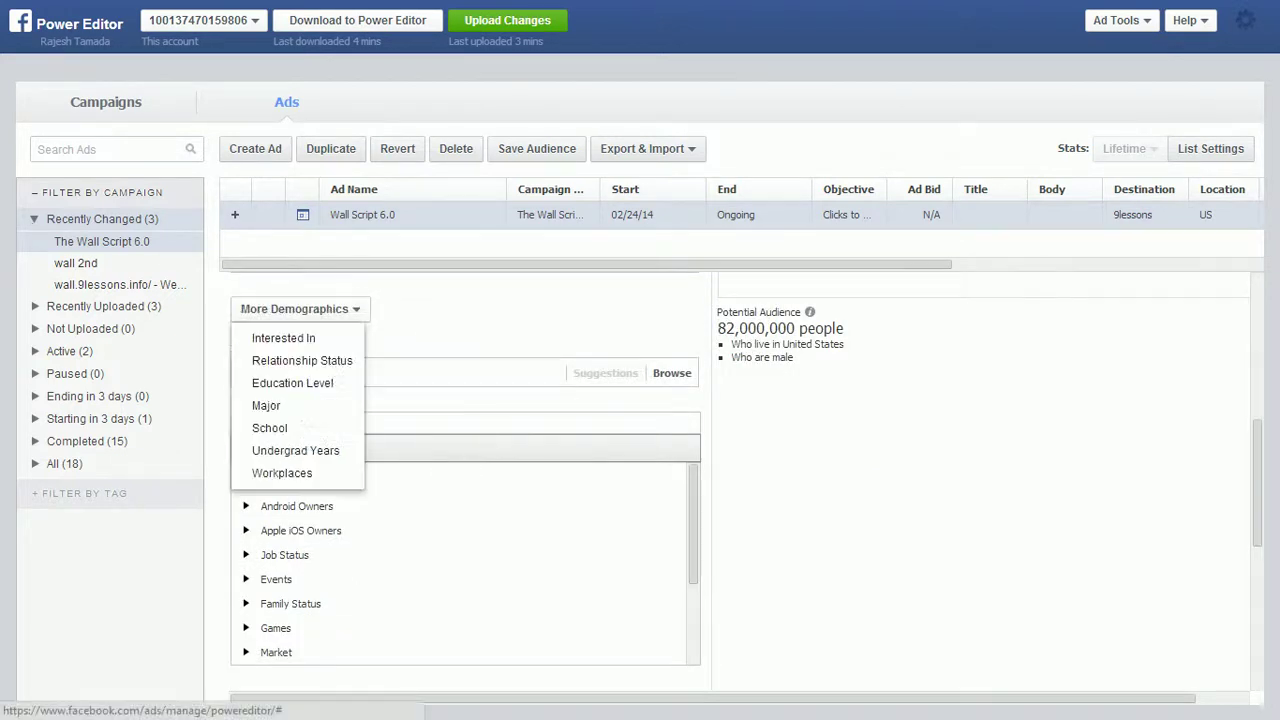
pyautogui.click(300, 309)
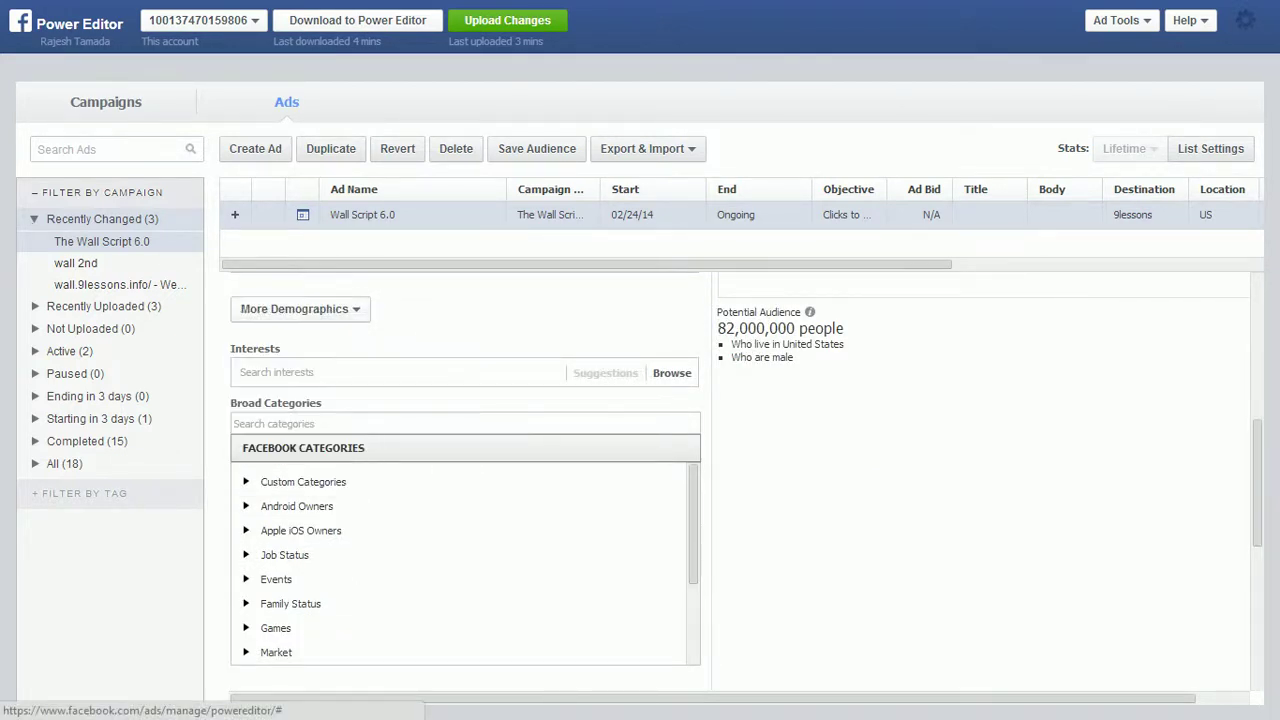
pyautogui.scroll(-3, 465, 470)
pyautogui.scroll(3, 465, 470)
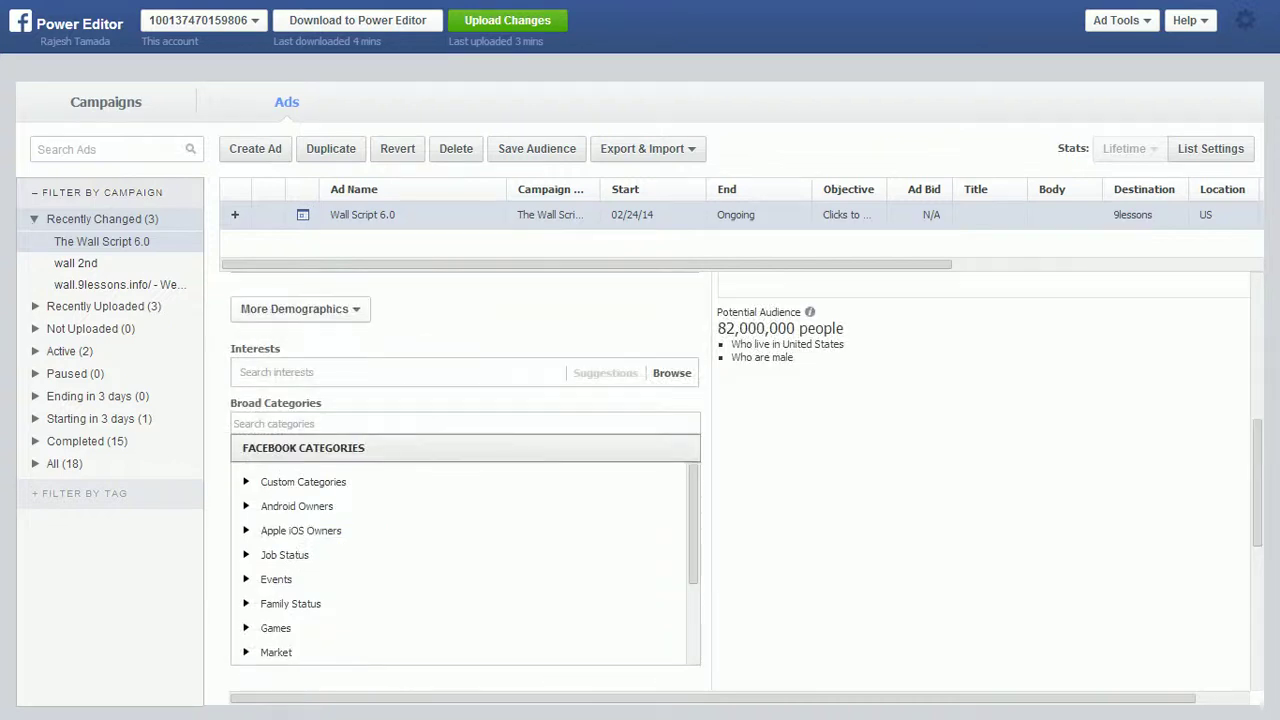
# - Expand the Custom Categories and Android Owners groups, and add the broad category Android Owners (All) to the audience
pyautogui.click(247, 482)
pyautogui.scroll(-1, 458, 563)
pyautogui.scroll(1, 458, 563)
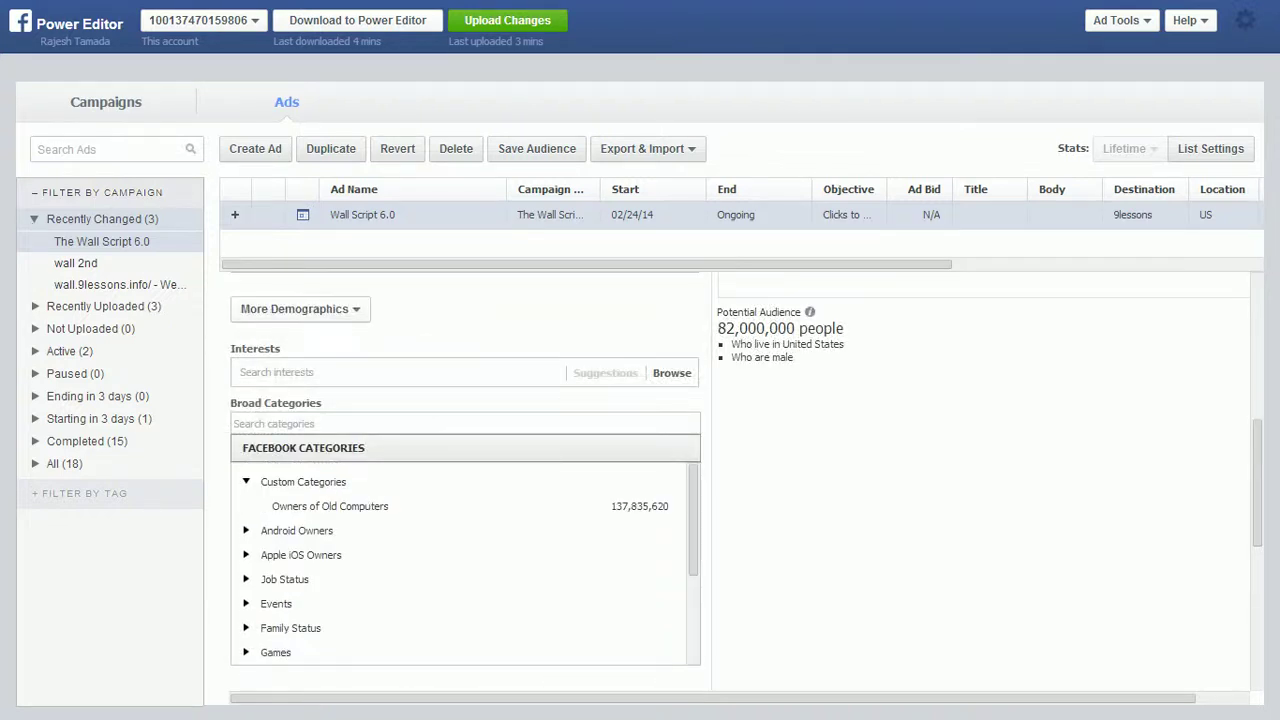
pyautogui.click(246, 530)
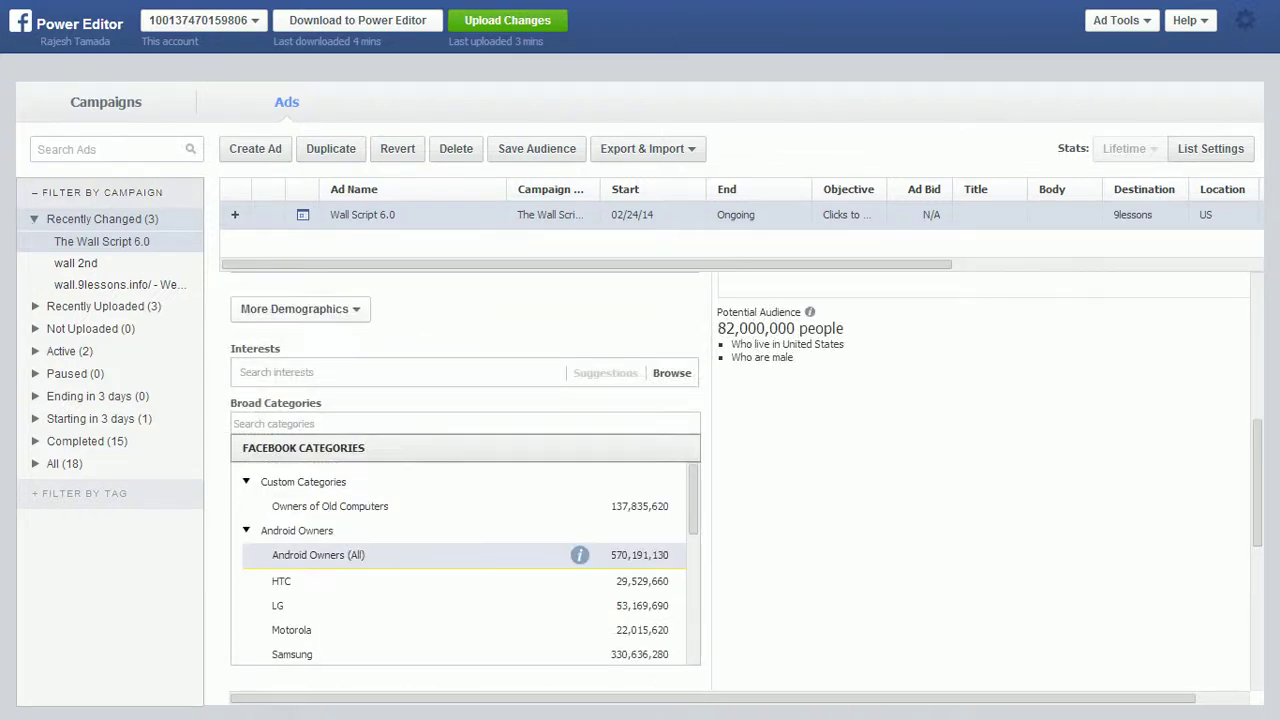
pyautogui.scroll(-3, 465, 560)
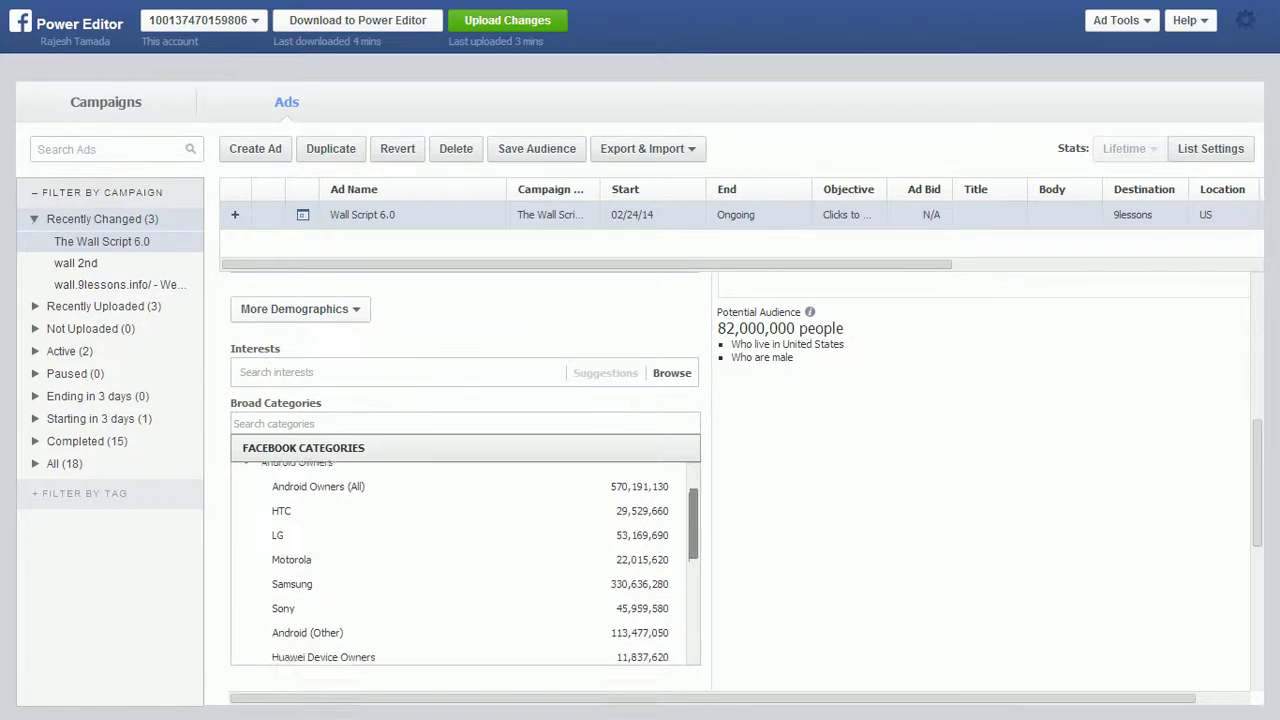
pyautogui.moveTo(693, 549); pyautogui.dragTo(693, 517)
pyautogui.click(328, 504)
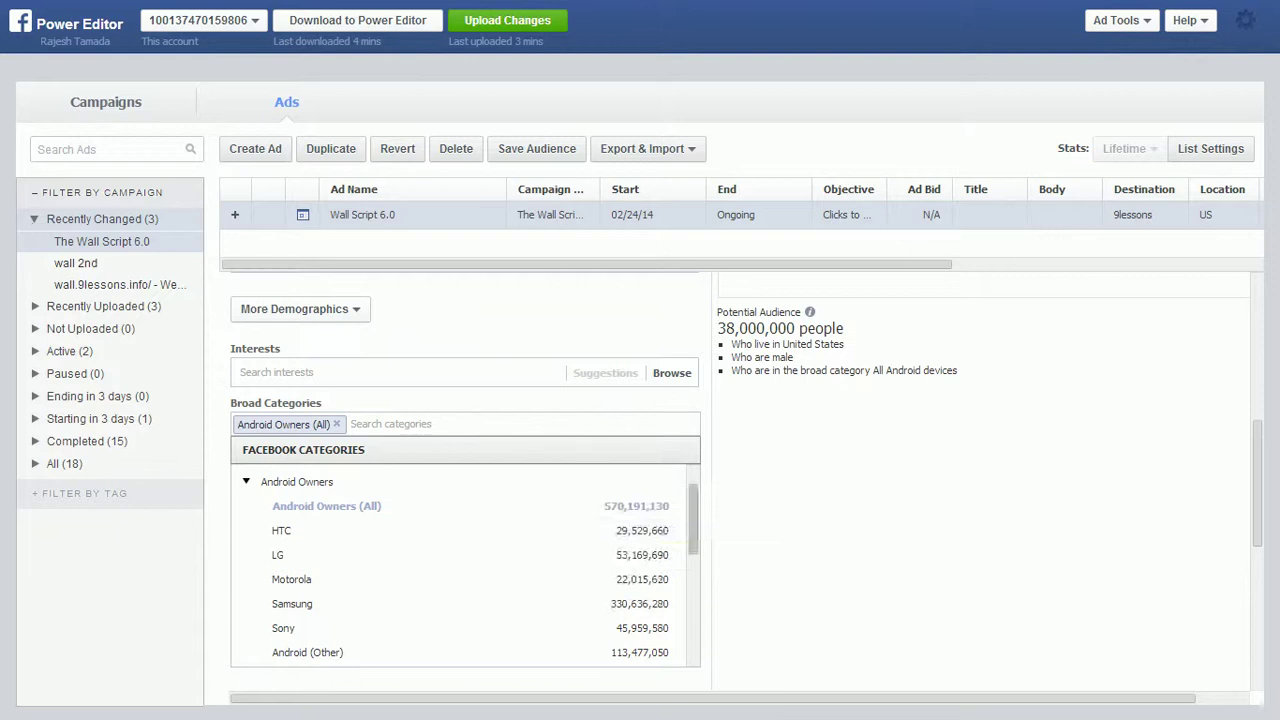
# - Add the broad category Apple iOS Owners (All) to the audience
pyautogui.scroll(-1, 465, 560)
pyautogui.scroll(-2, 465, 560)
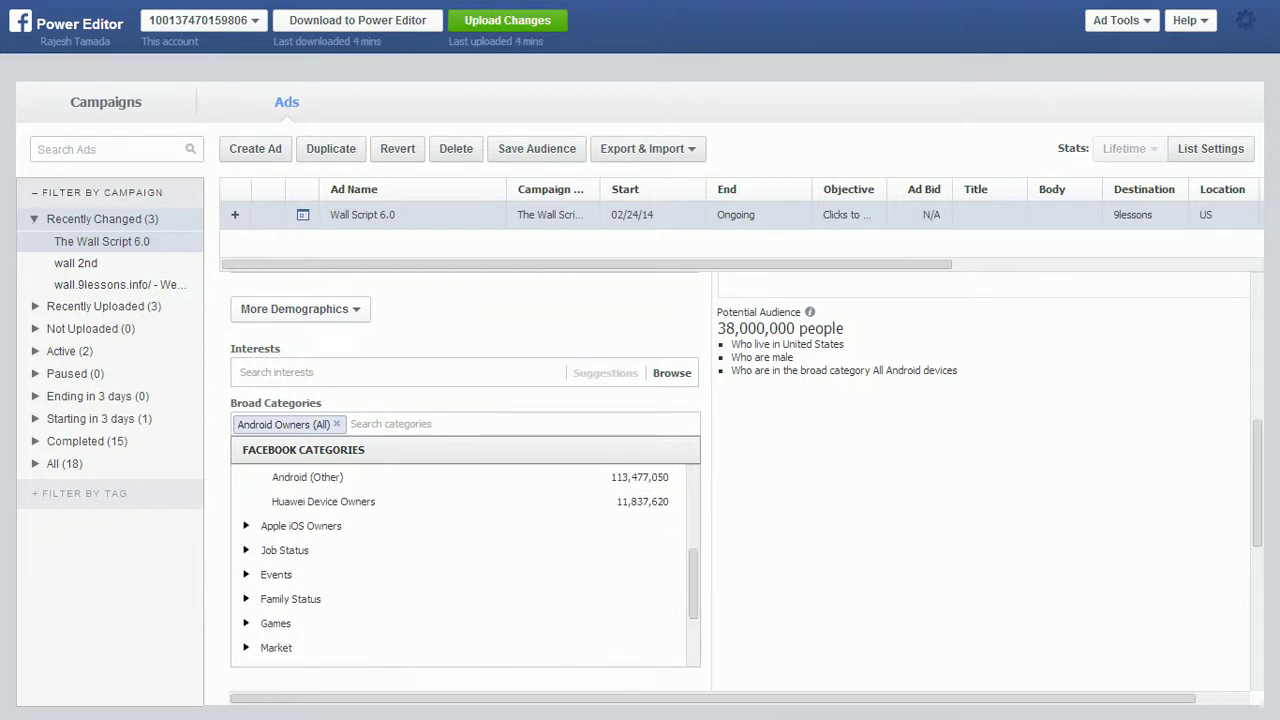
pyautogui.click(246, 525)
pyautogui.click(330, 551)
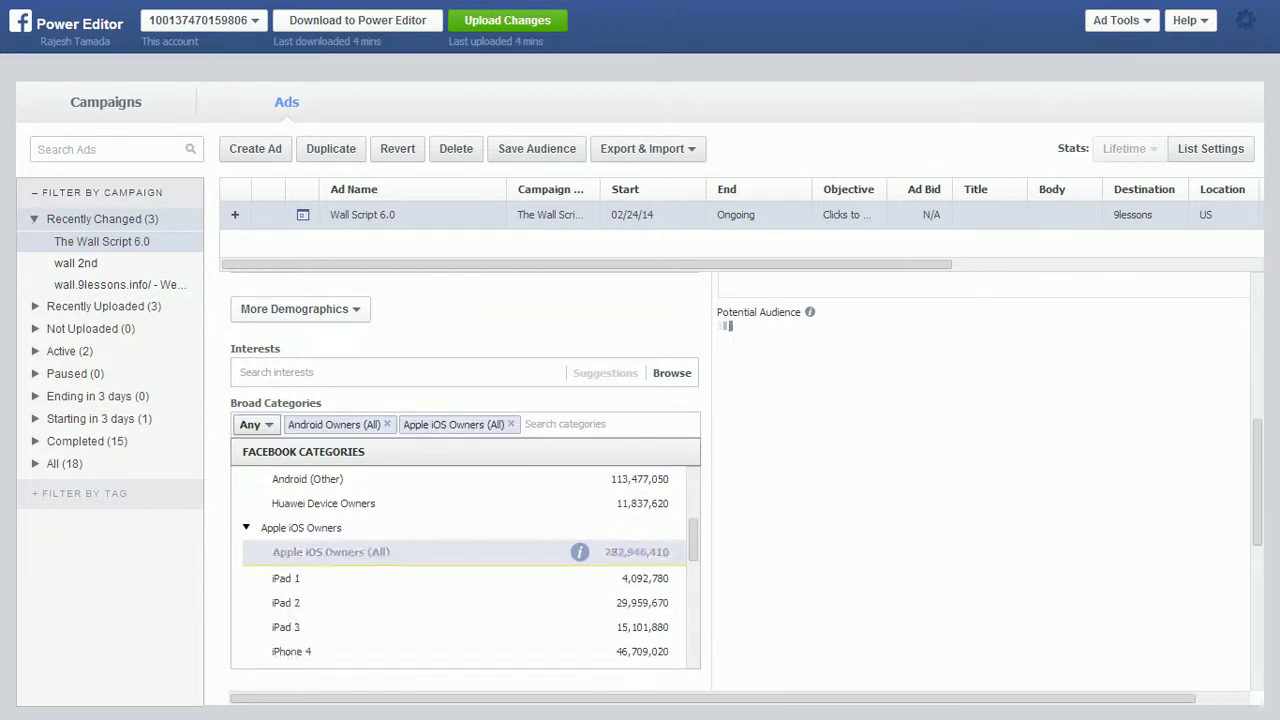
# - Open the ad's Optimization & Pricing settings and compare the CPC and CPM bidding options
pyautogui.scroll(-4, 465, 560)
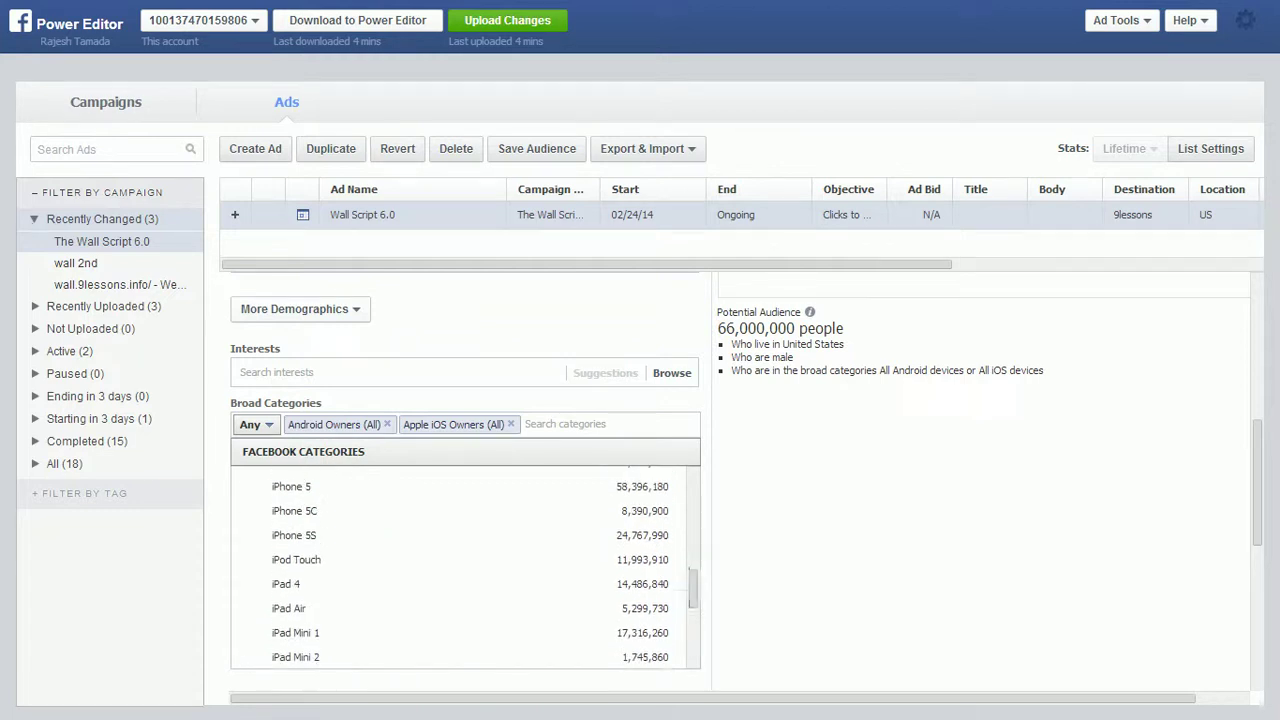
pyautogui.scroll(-5, 465, 480)
pyautogui.scroll(10, 465, 480)
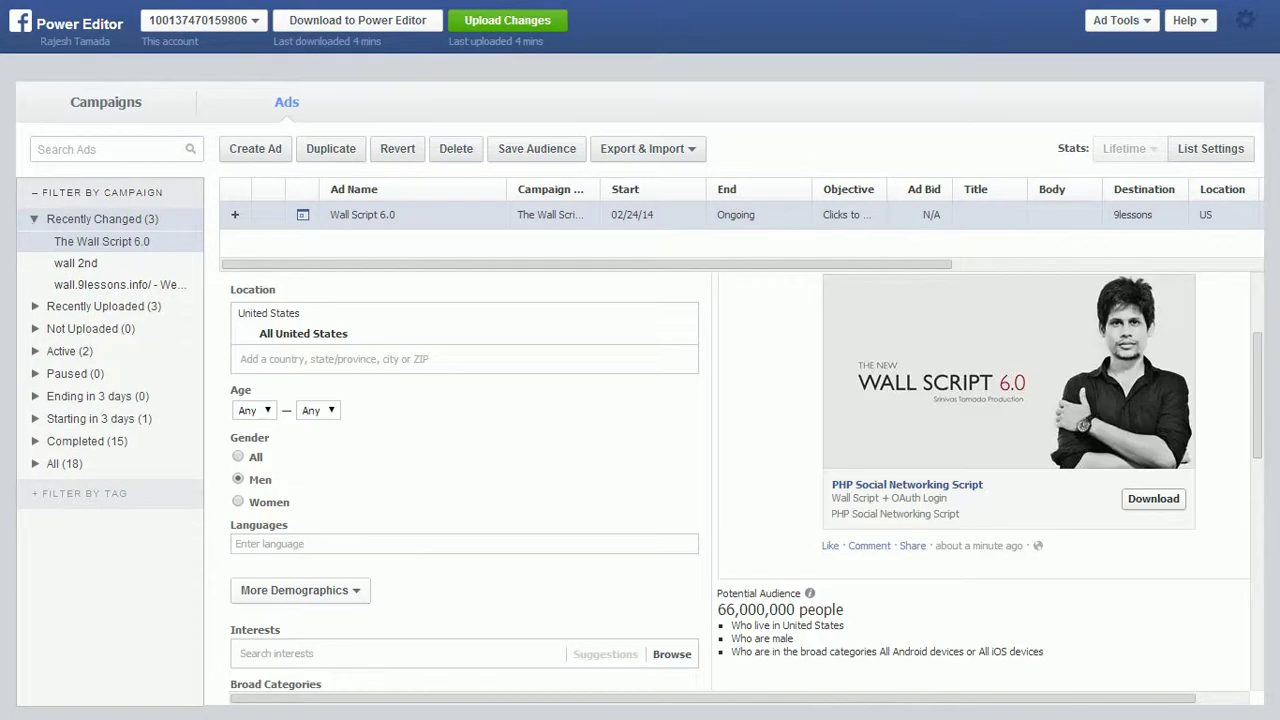
pyautogui.scroll(2, 465, 540)
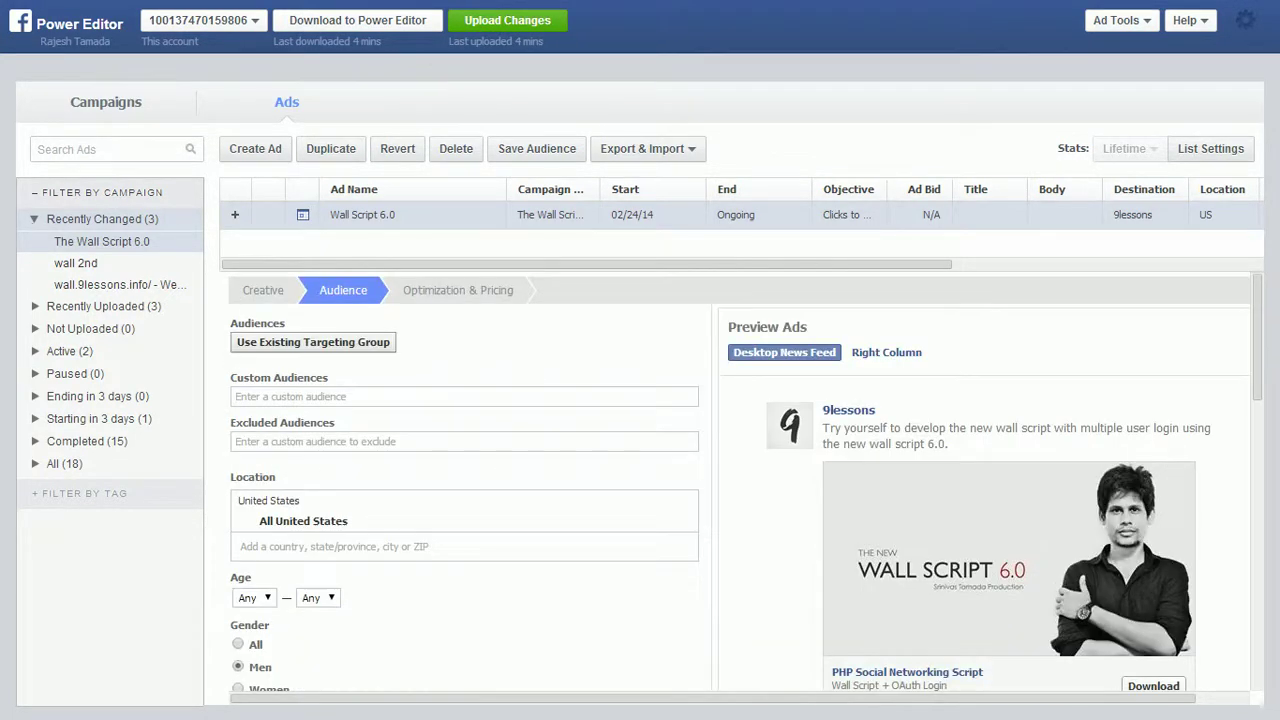
pyautogui.click(458, 290)
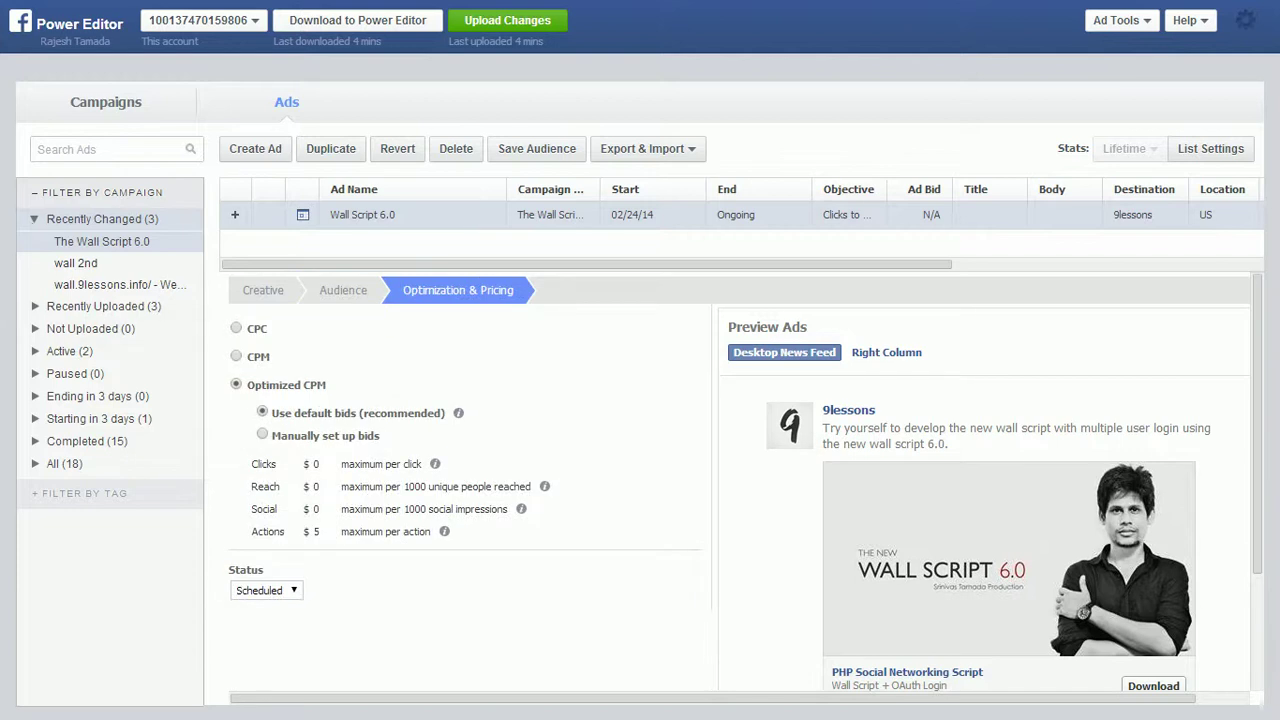
pyautogui.click(236, 328)
pyautogui.doubleClick(236, 406)
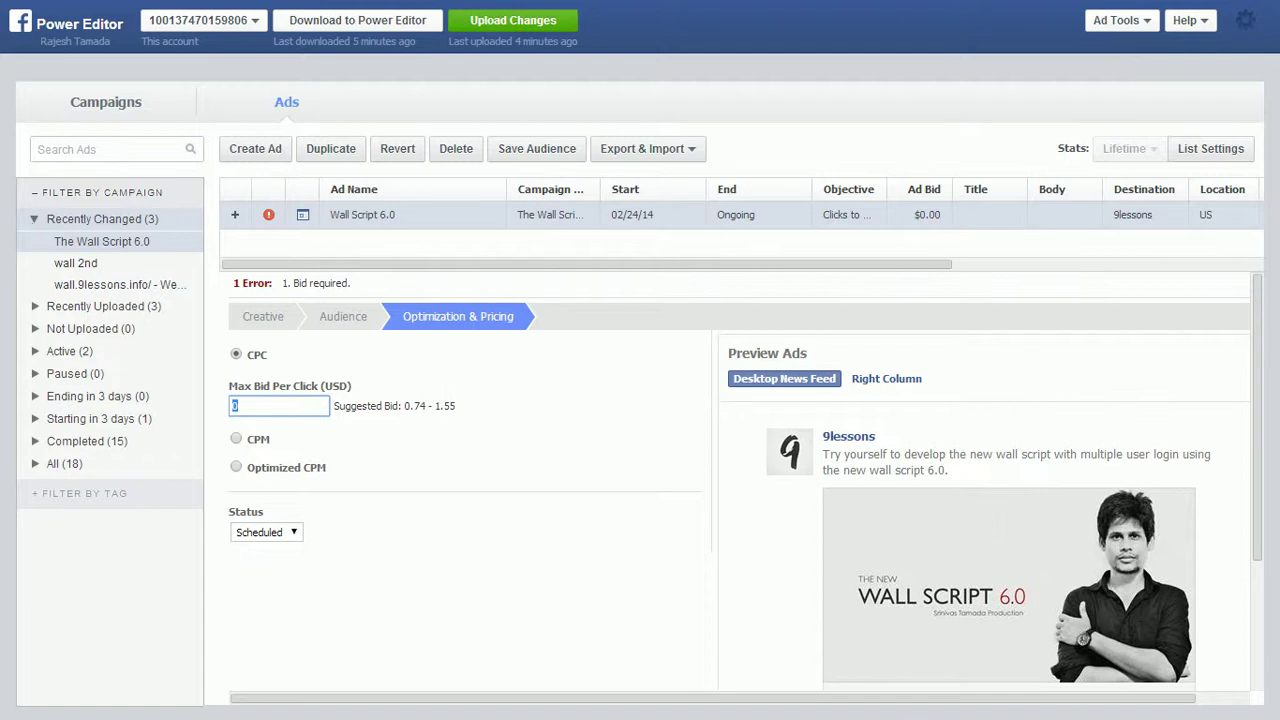
pyautogui.click(236, 439)
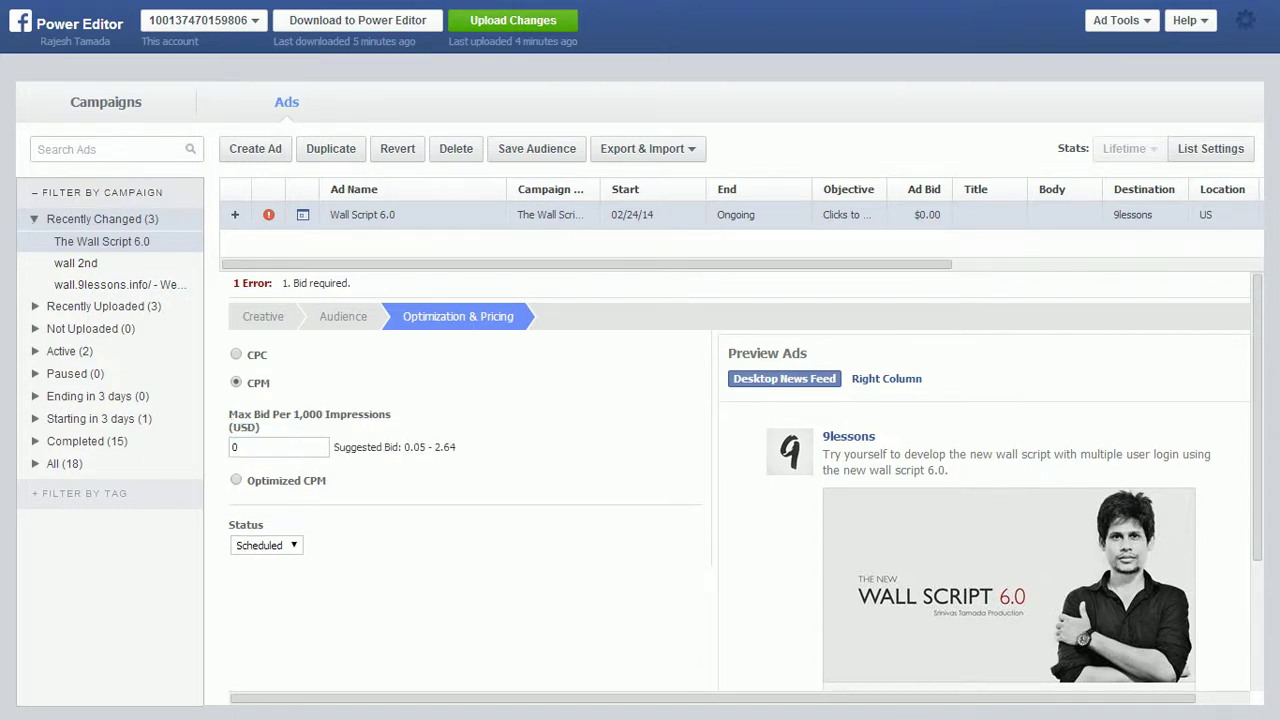
pyautogui.doubleClick(236, 447)
# - Switch the pricing to Optimized CPM and review its default maximum bids
pyautogui.click(236, 480)
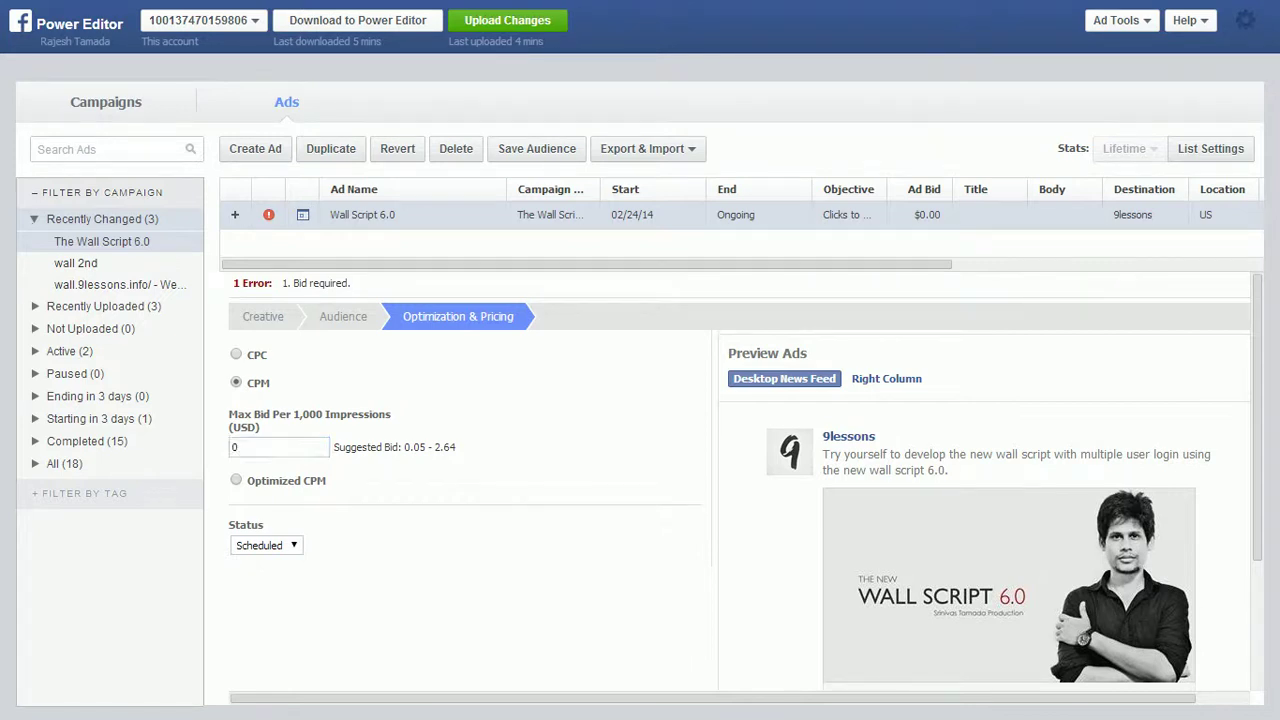
pyautogui.scroll(-1, 735, 480)
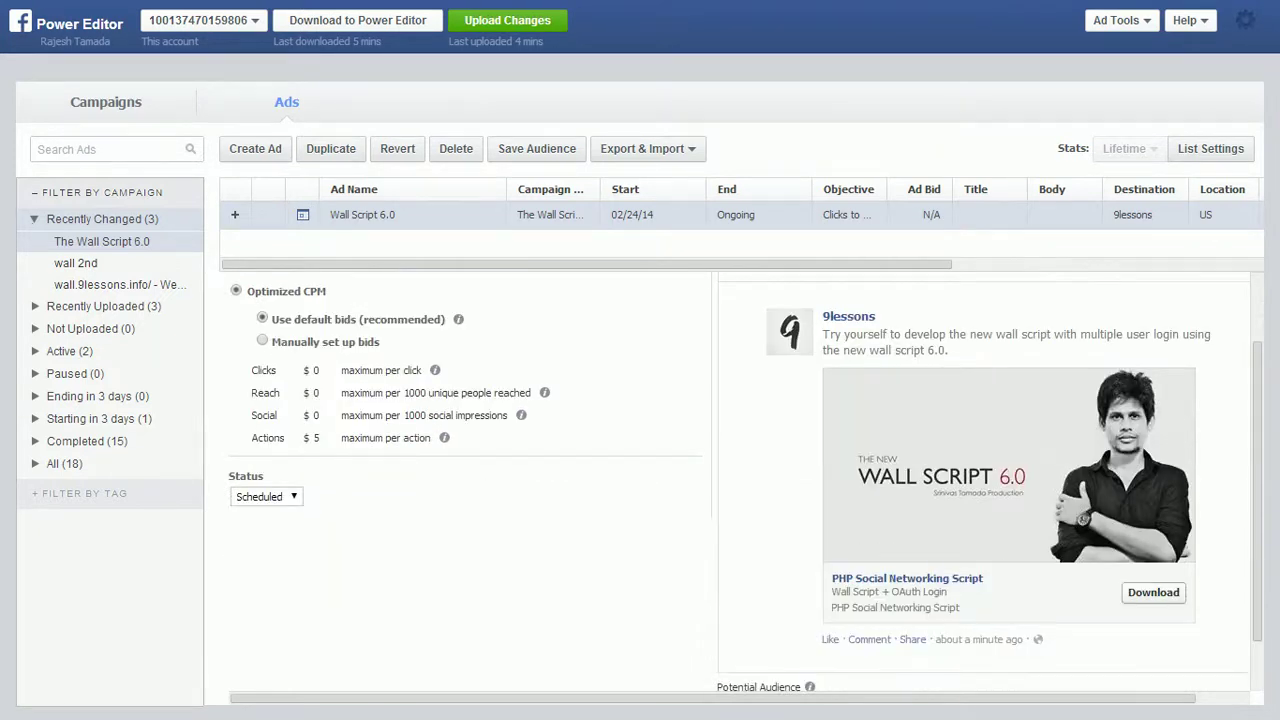
pyautogui.moveTo(251, 370); pyautogui.dragTo(460, 450)
pyautogui.click(458, 446)
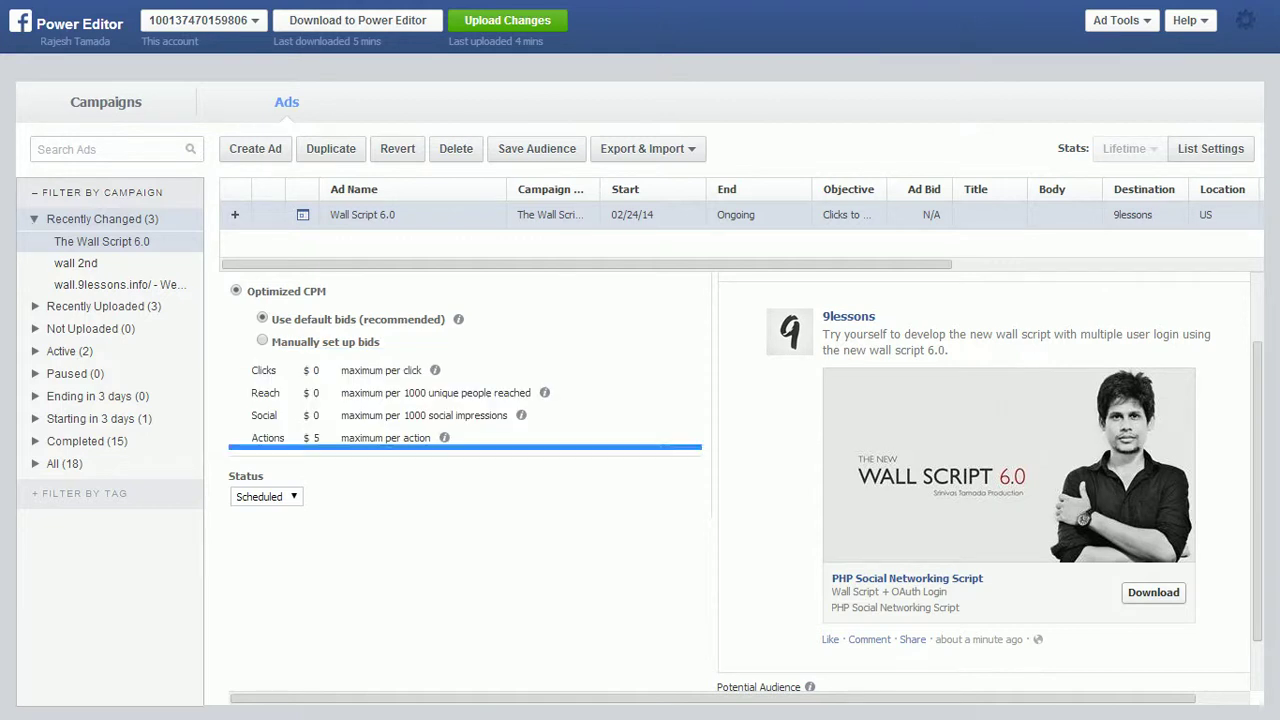
pyautogui.scroll(1, 735, 480)
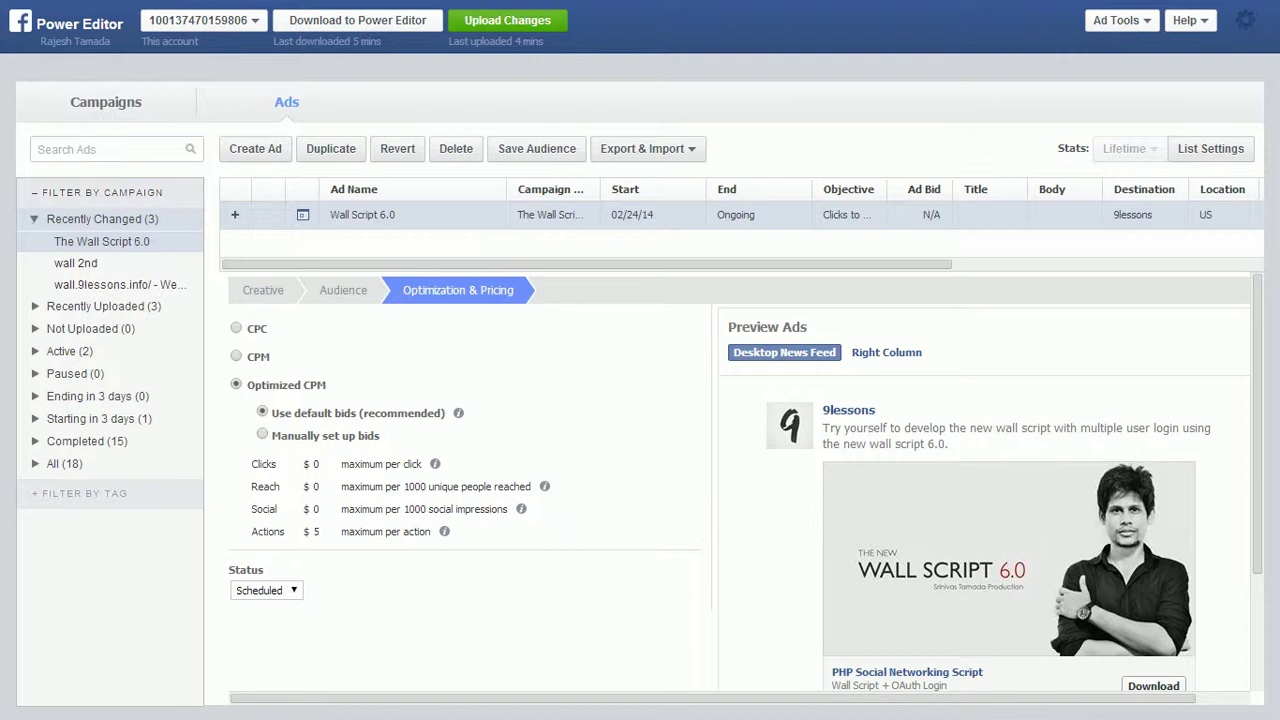
# - Set the ad's pricing to CPC with a maximum bid per click of 0.74 USD
pyautogui.click(236, 356)
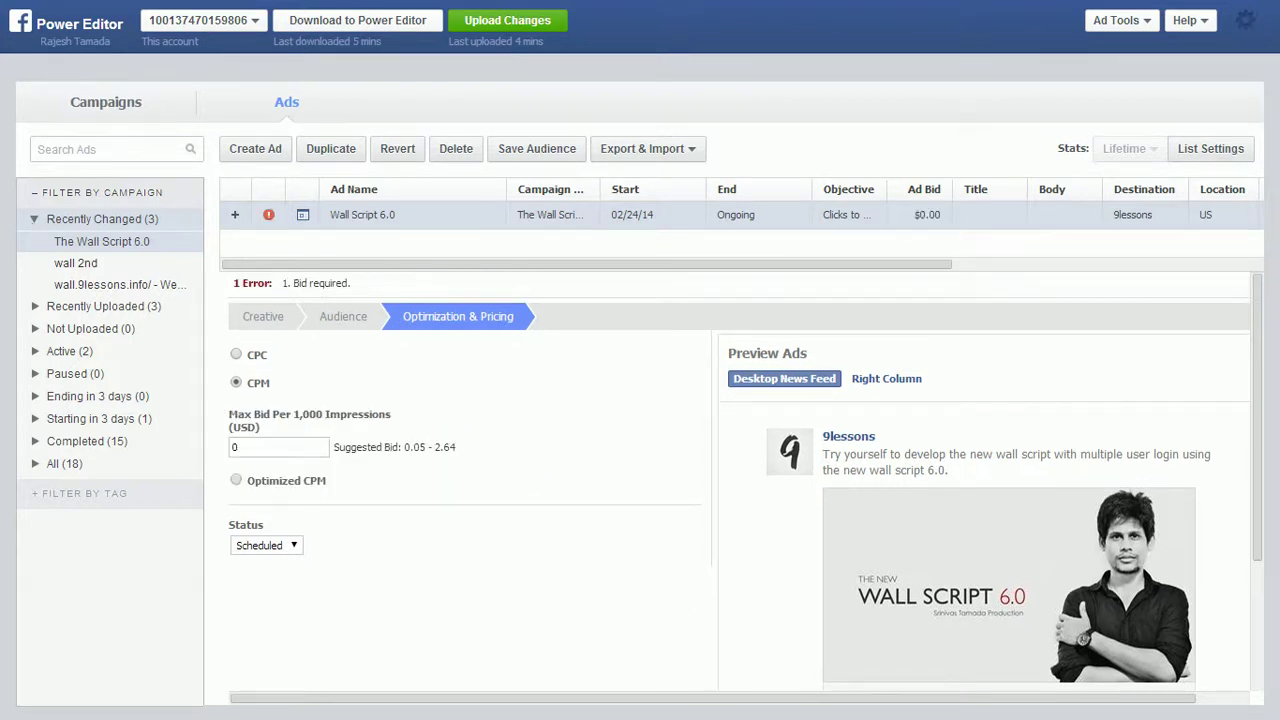
pyautogui.doubleClick(244, 447)
pyautogui.click(236, 354)
pyautogui.click(262, 406)
pyautogui.write('.74')
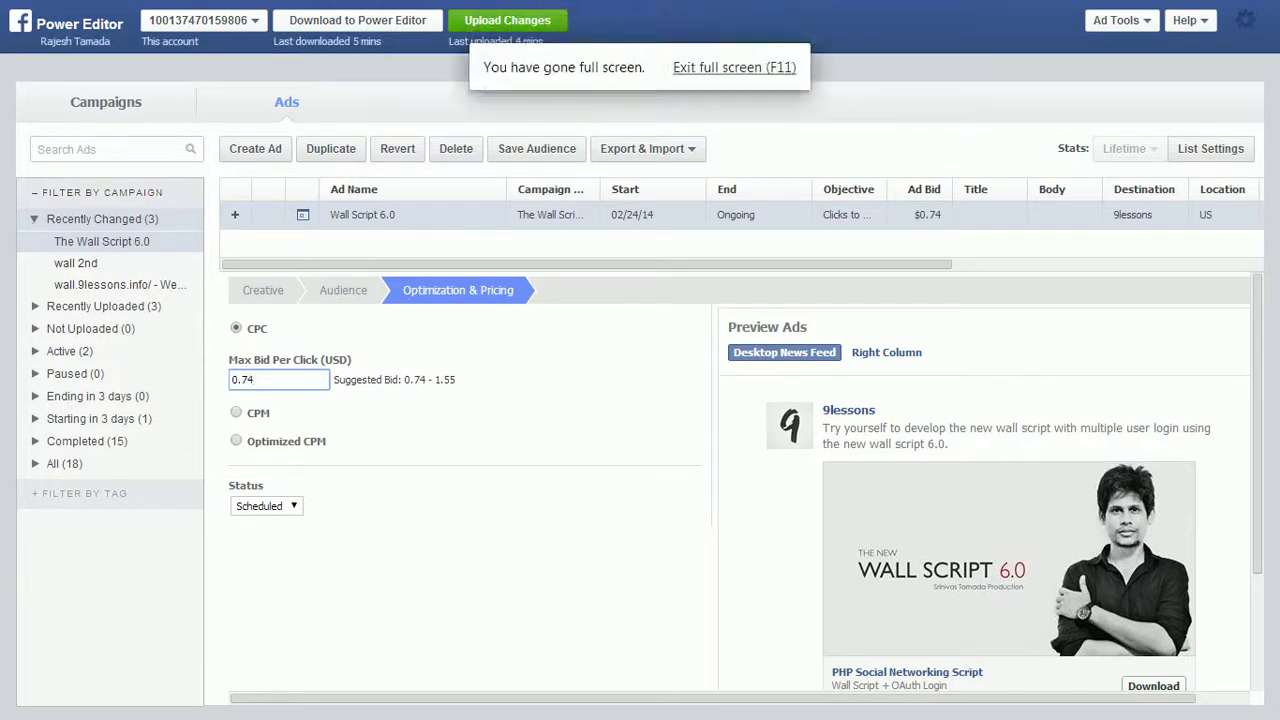
# - Upload the changes and review the audience and creative settings of the ad in The Wall Script 6.0 campaign
pyautogui.click(507, 20)
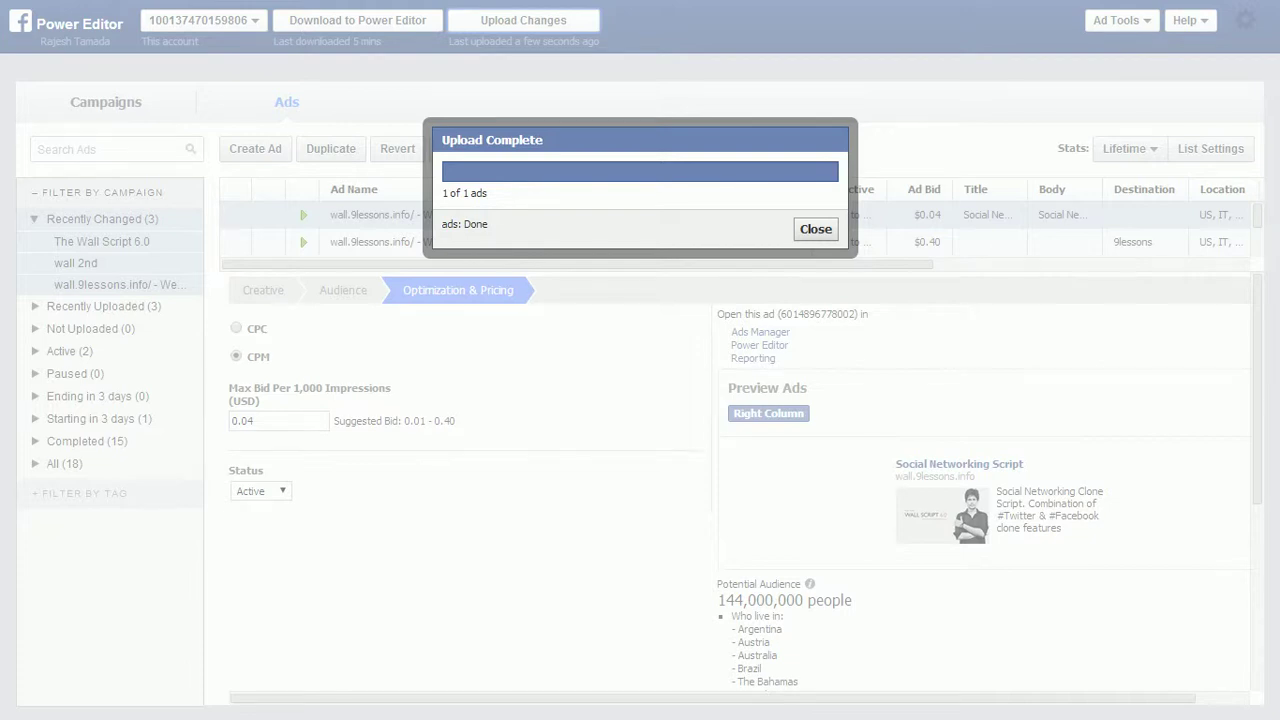
pyautogui.click(816, 229)
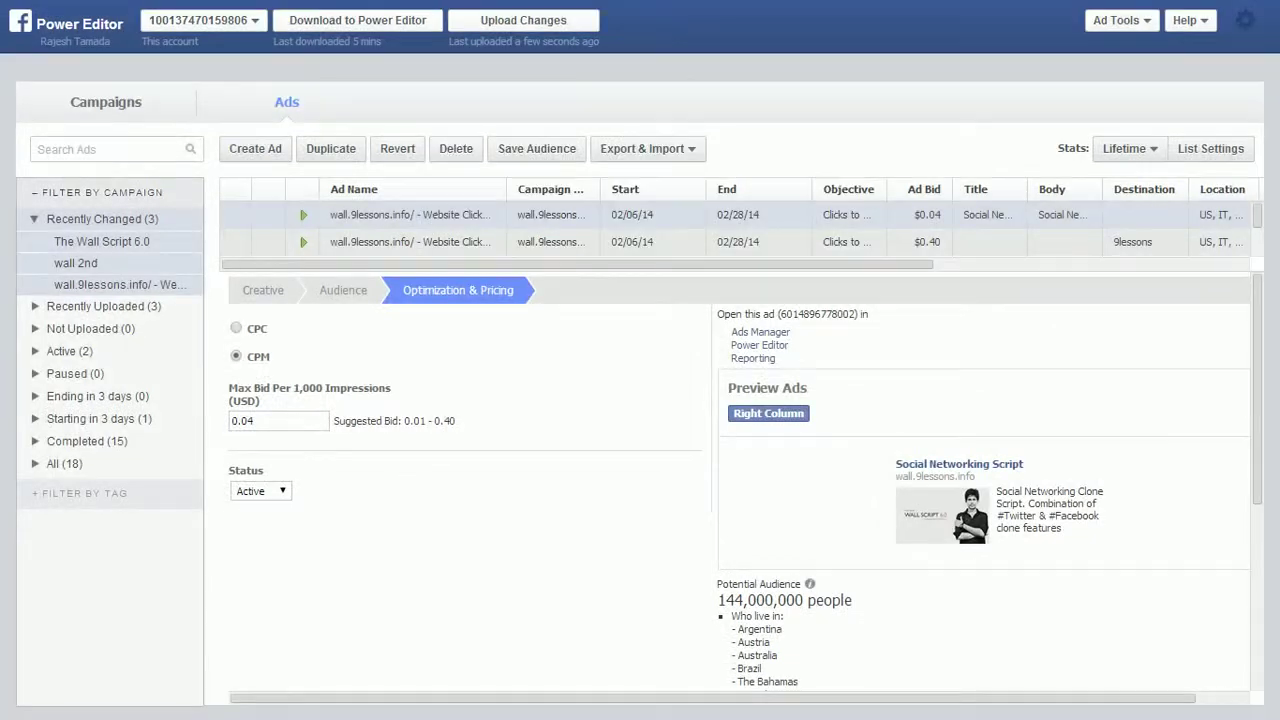
pyautogui.click(102, 241)
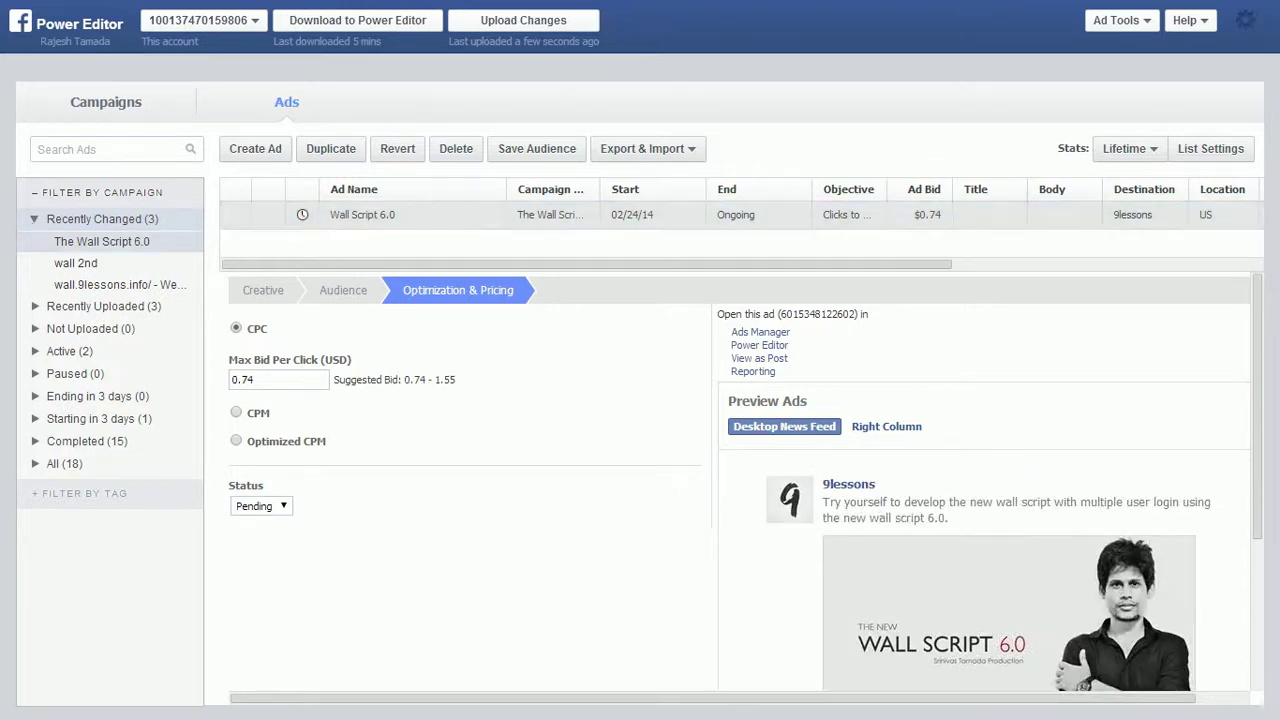
pyautogui.click(343, 290)
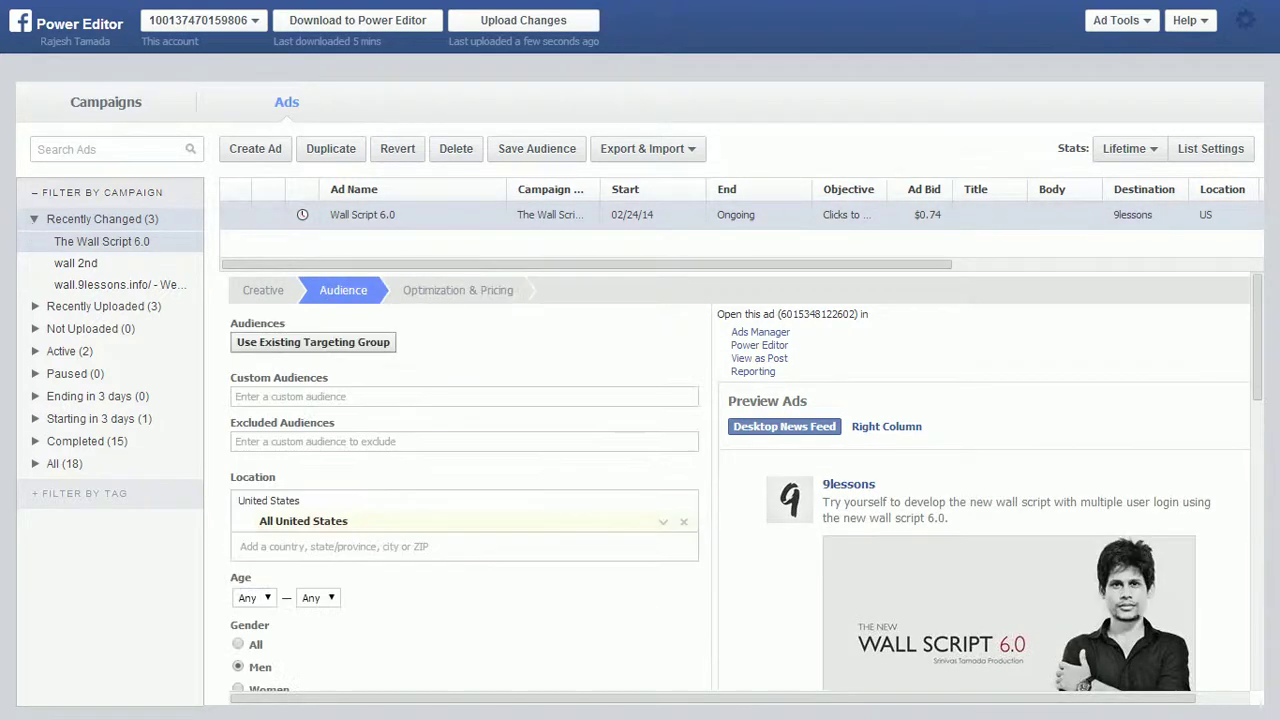
pyautogui.click(263, 290)
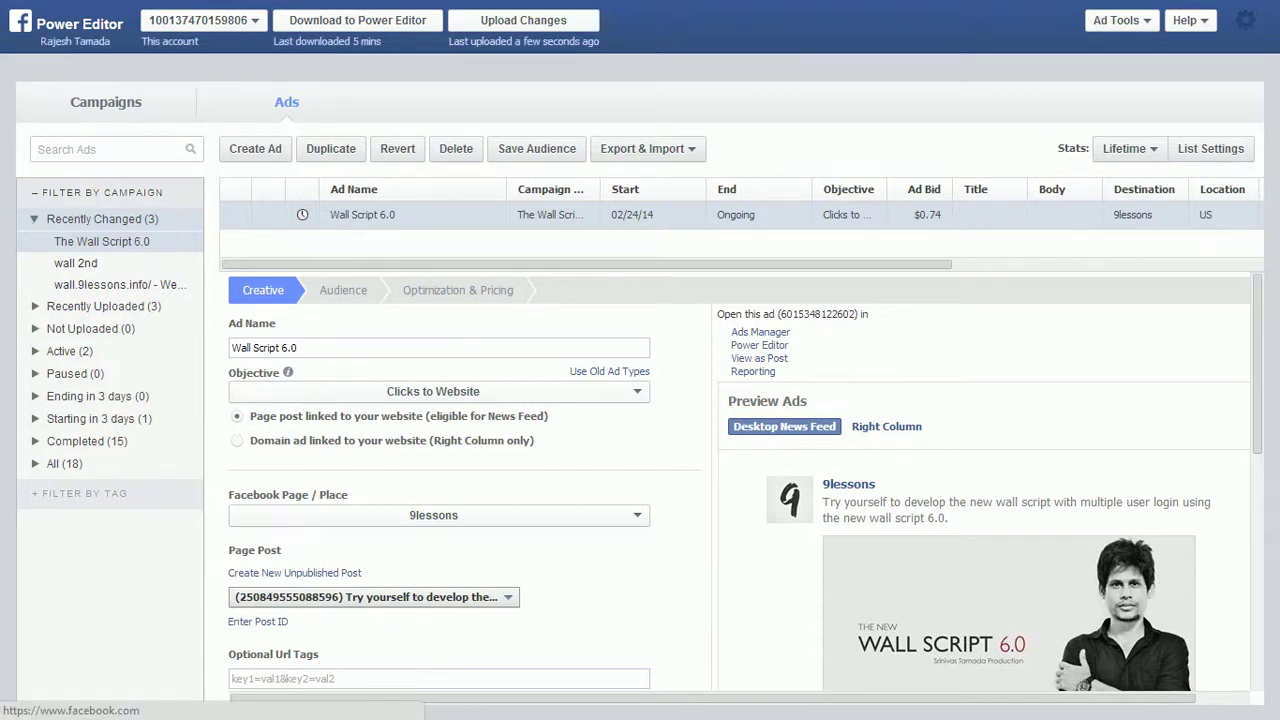
# - Go to Facebook's Ads Manager and view the details of The Wall Script 6.0 campaign
pyautogui.click(20, 20)
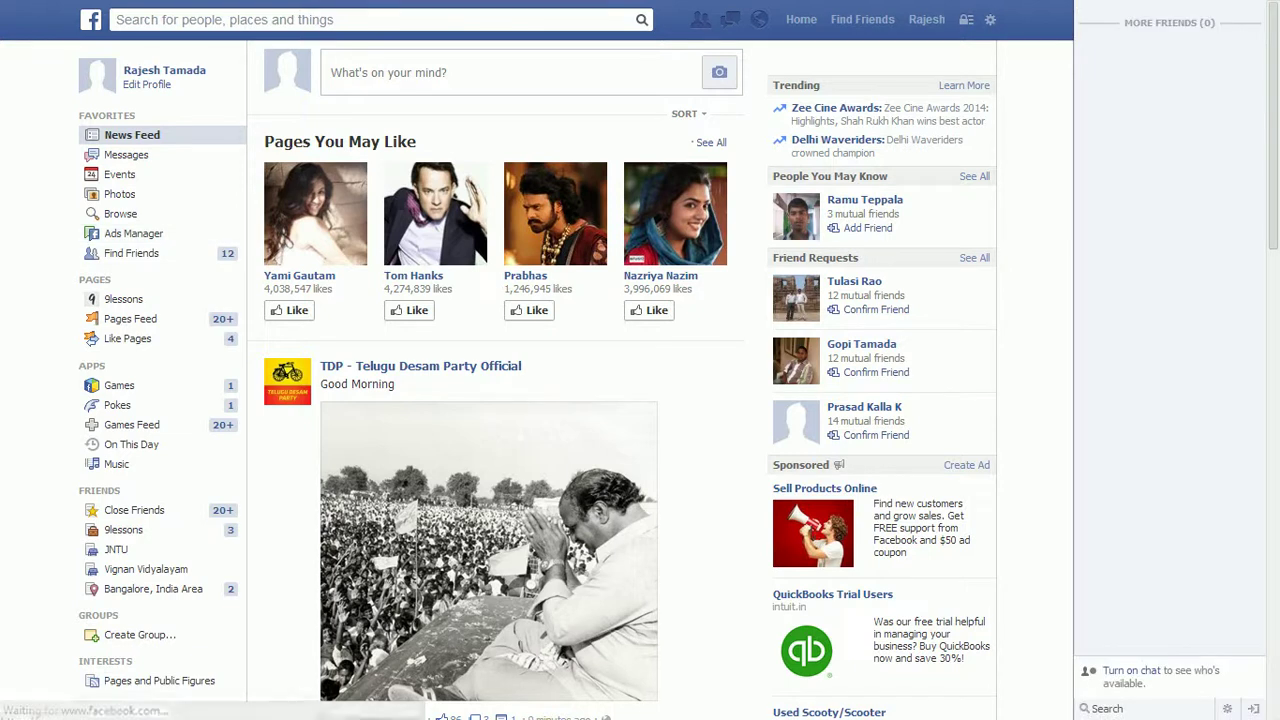
pyautogui.click(990, 19)
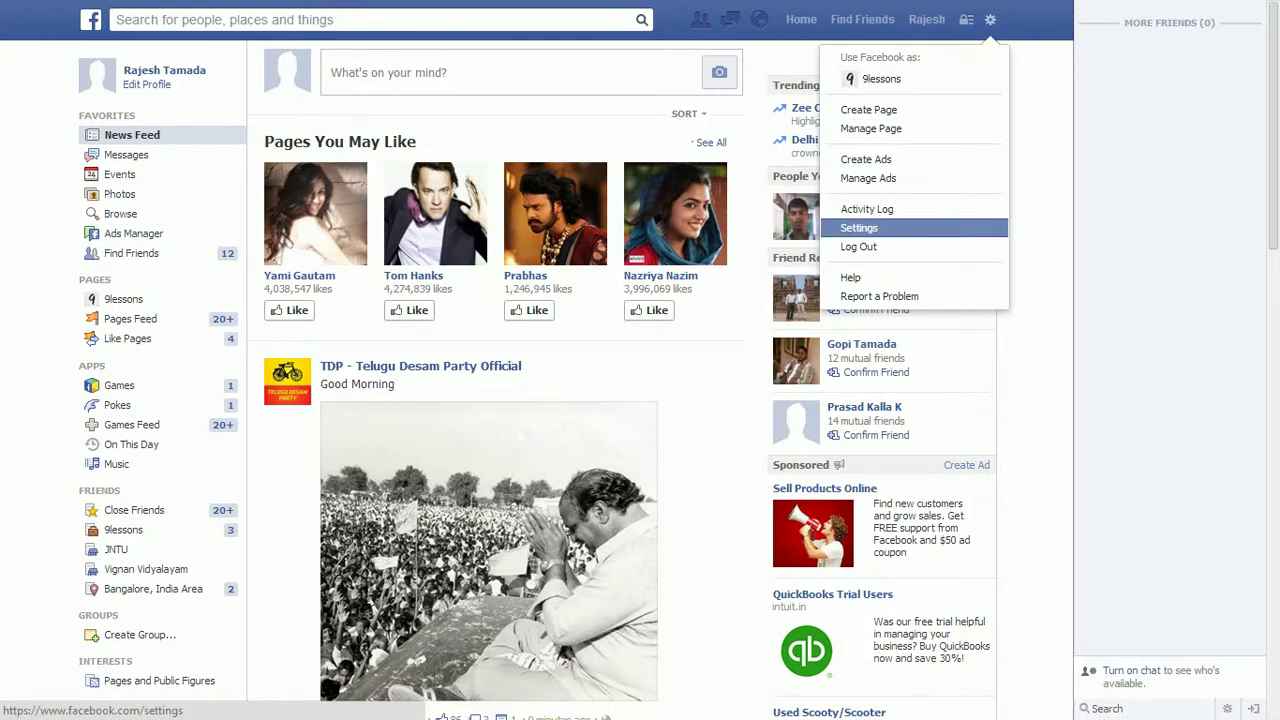
pyautogui.click(868, 178)
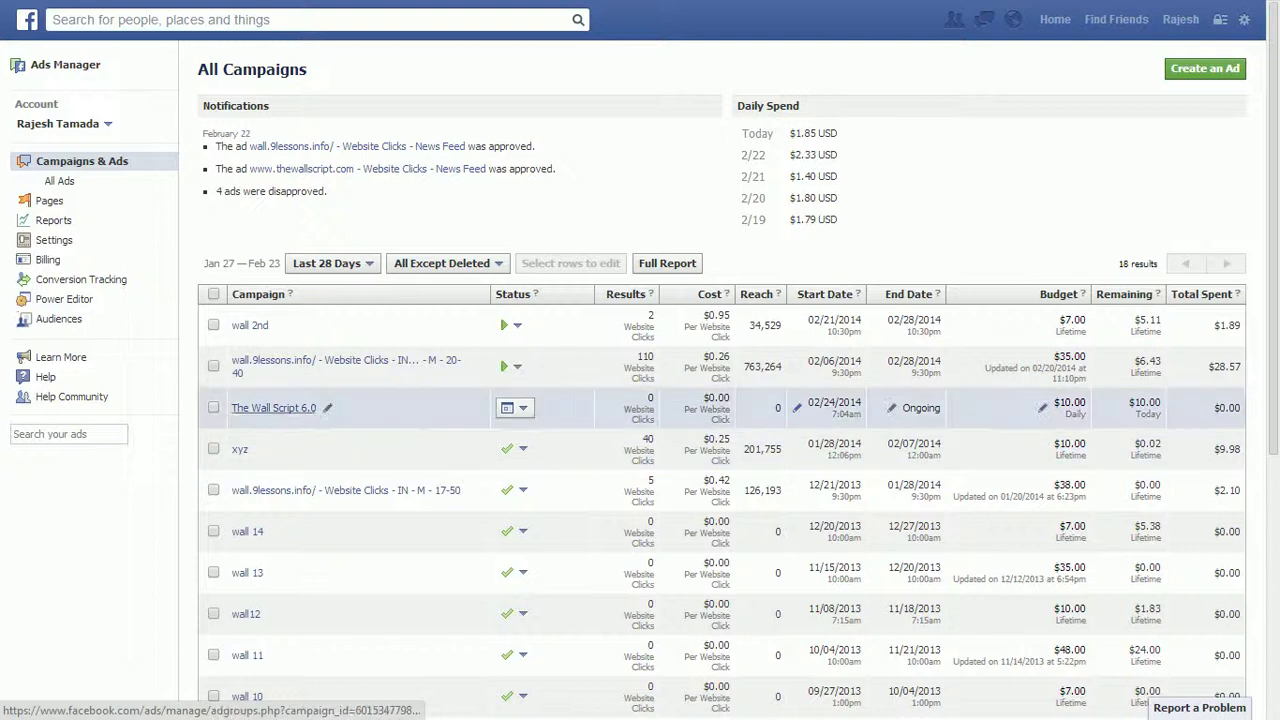
pyautogui.click(273, 407)
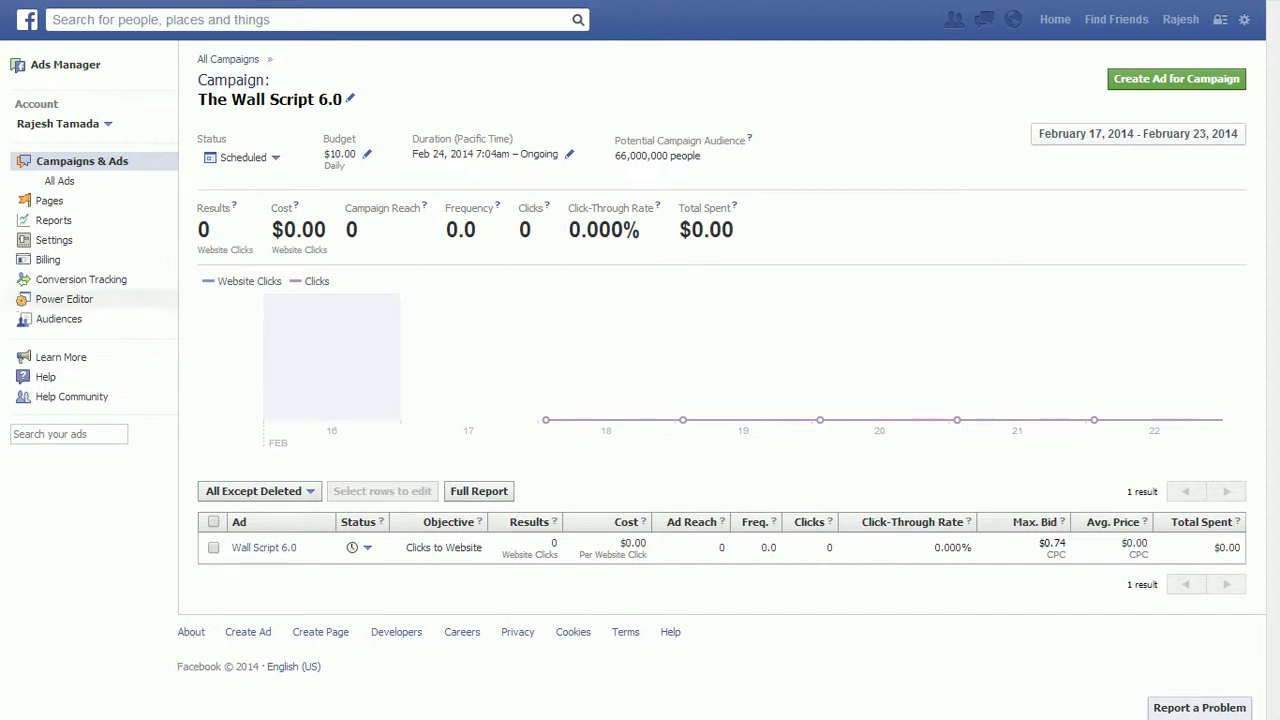
# - Return to the list of all campaigns and filter it to Scheduled campaigns
pyautogui.click(82, 161)
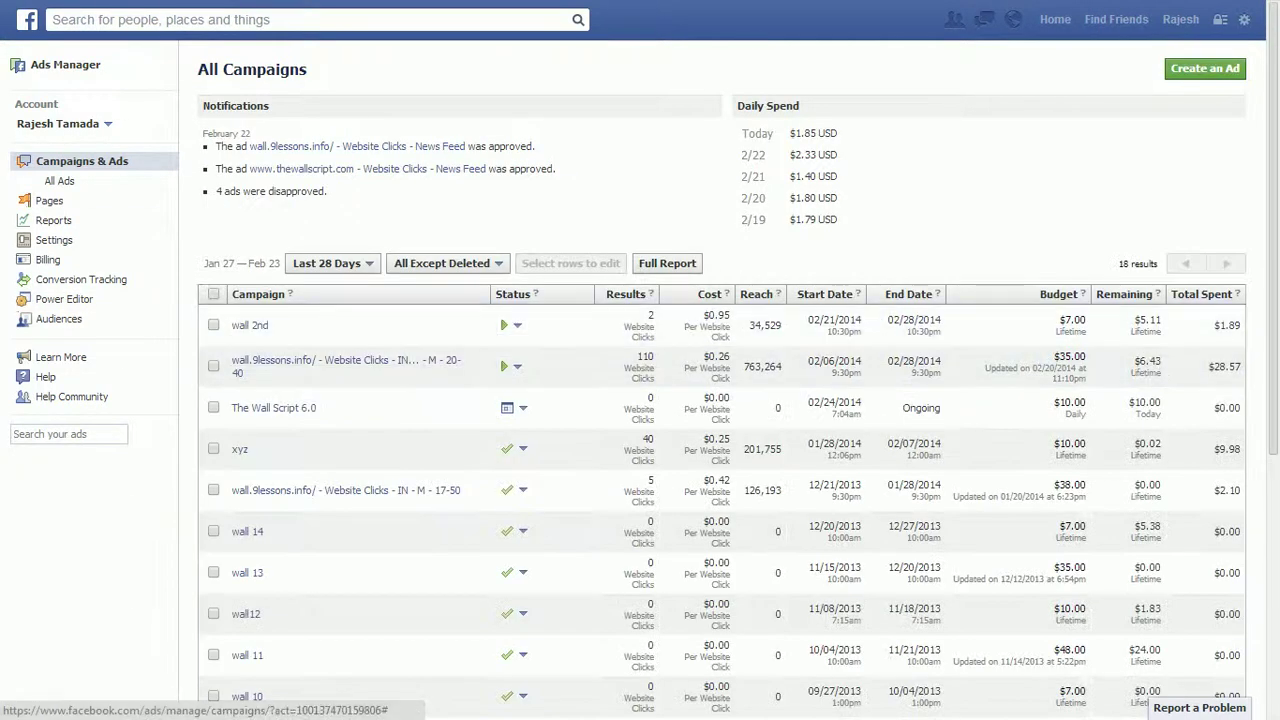
pyautogui.click(448, 264)
pyautogui.click(427, 320)
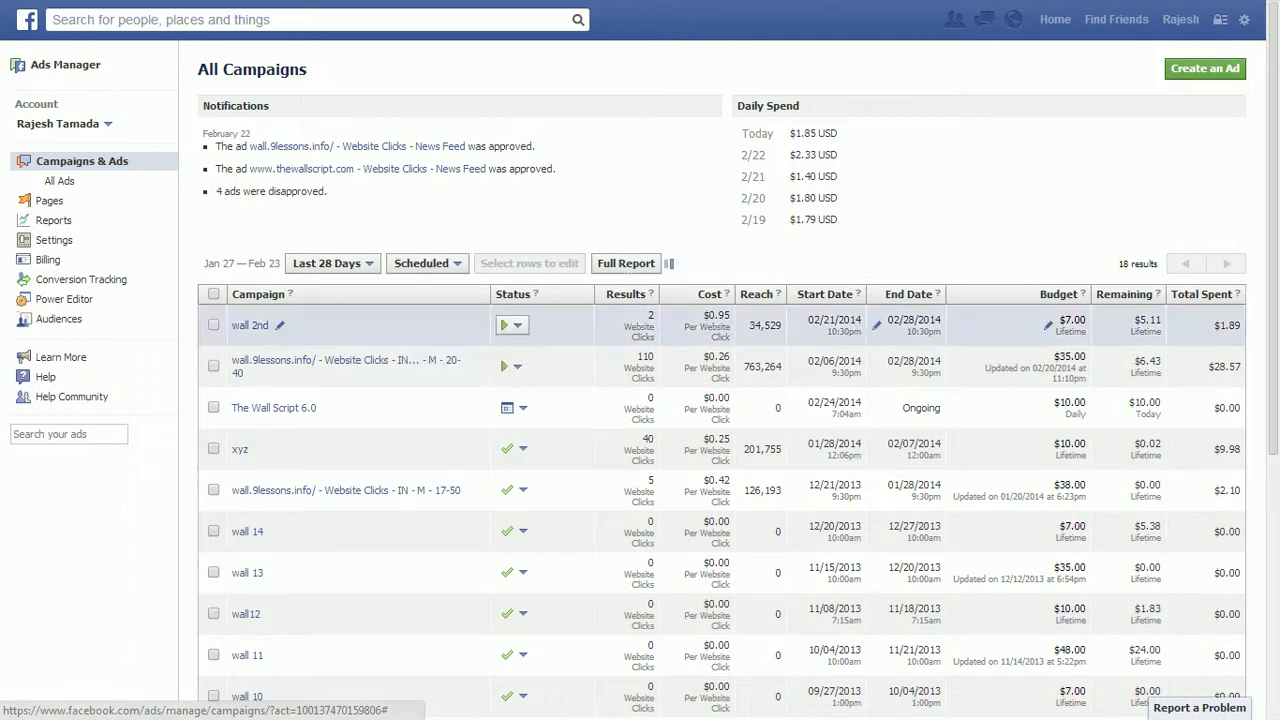
# - Show the Wall Script 6.0 ad's details within its campaign and preview the ad in the desktop News Feed
pyautogui.click(274, 320)
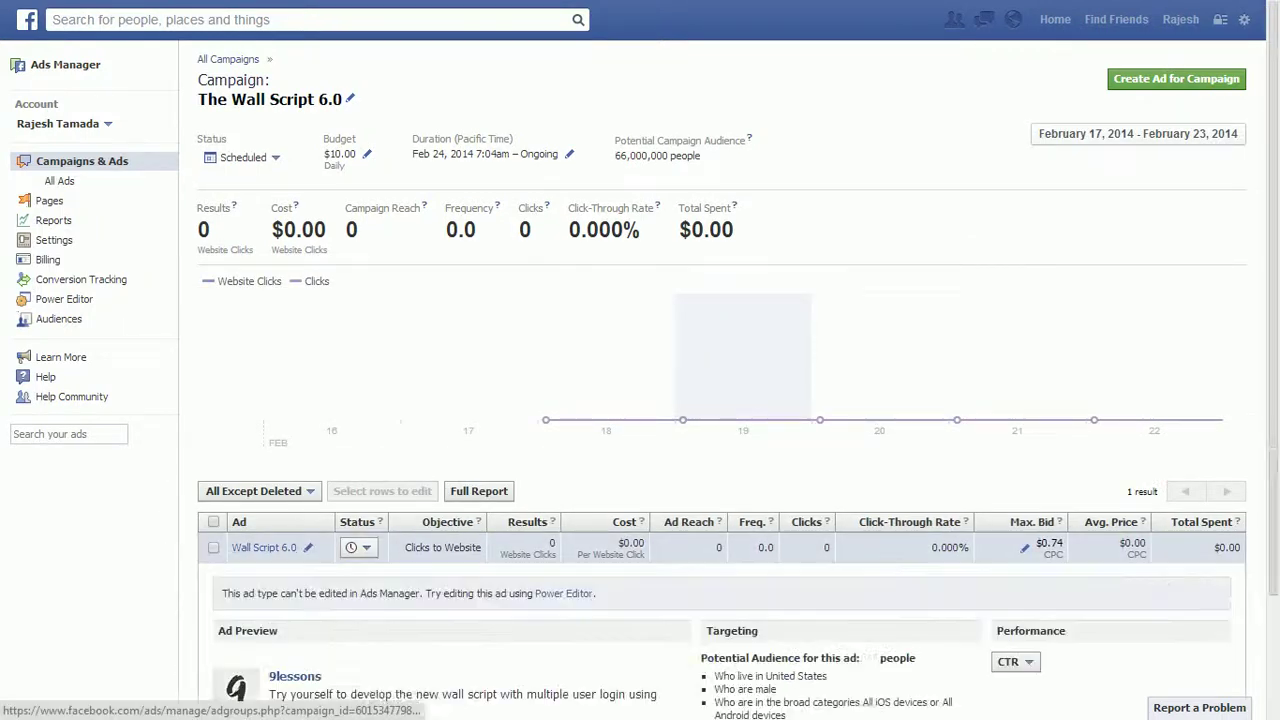
pyautogui.click(264, 548)
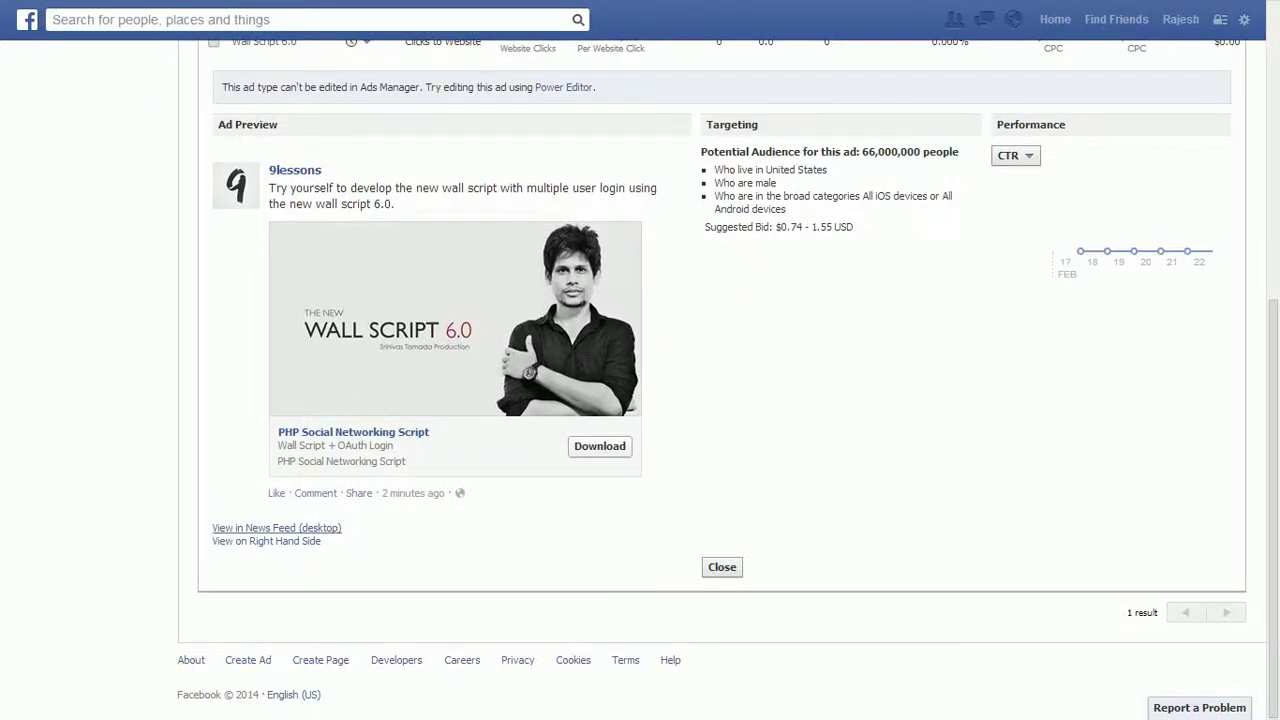
pyautogui.click(276, 527)
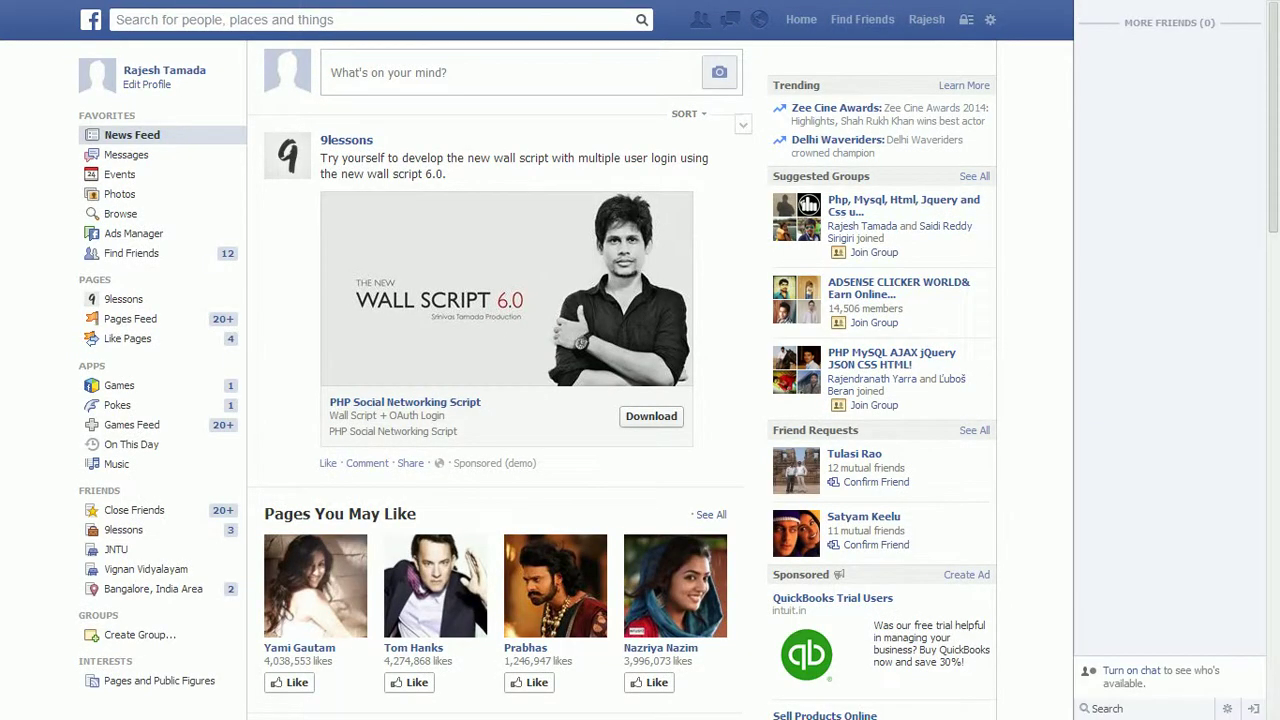
pyautogui.moveTo(318, 138); pyautogui.dragTo(560, 440)
pyautogui.click(590, 465)
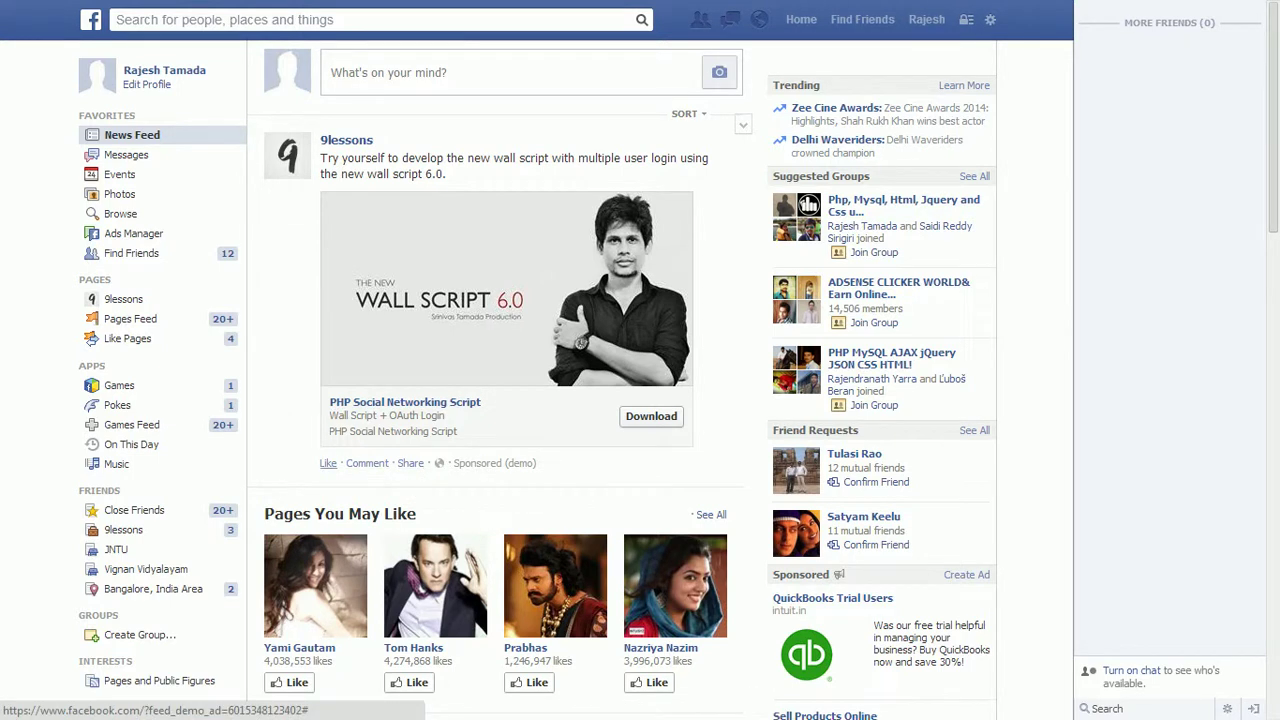
# - Like the 9lessons demo ad and post the comment "nice script" on it
pyautogui.click(328, 463)
pyautogui.click(376, 463)
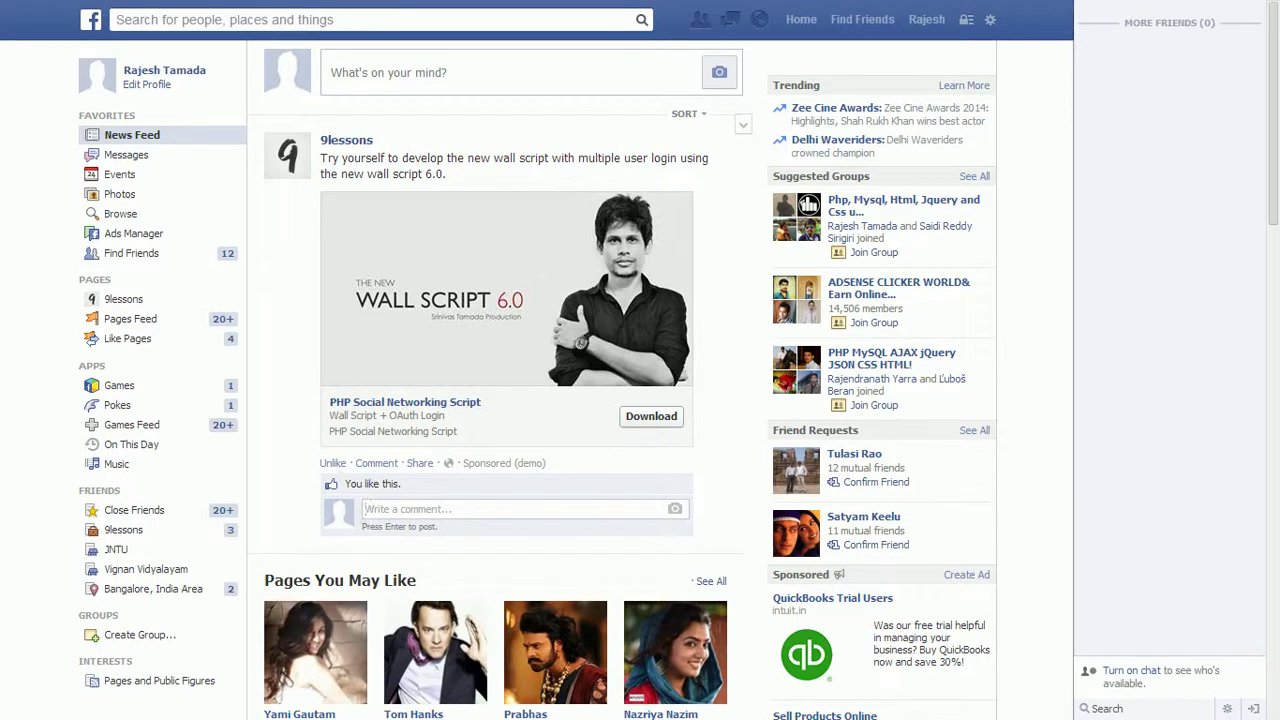
pyautogui.write('nice script')
pyautogui.press('Return')
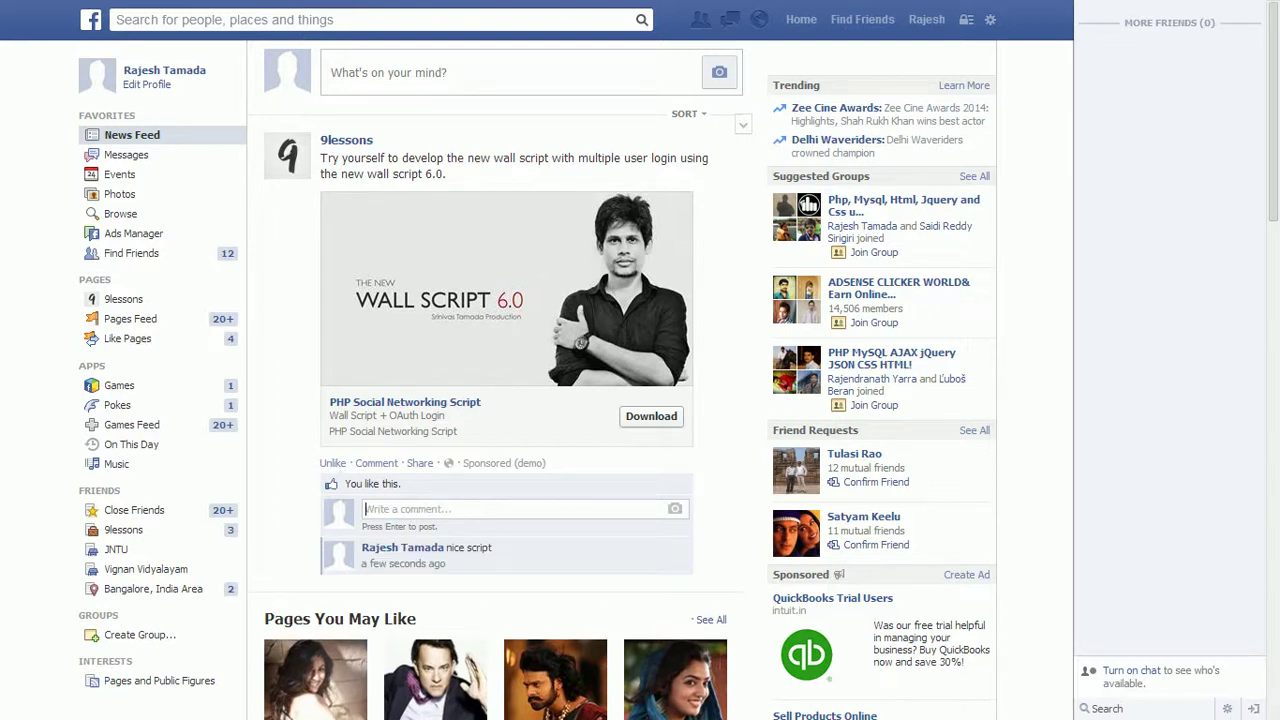
# - Share the ad's link publicly on your own timeline with the message "test"
pyautogui.click(420, 463)
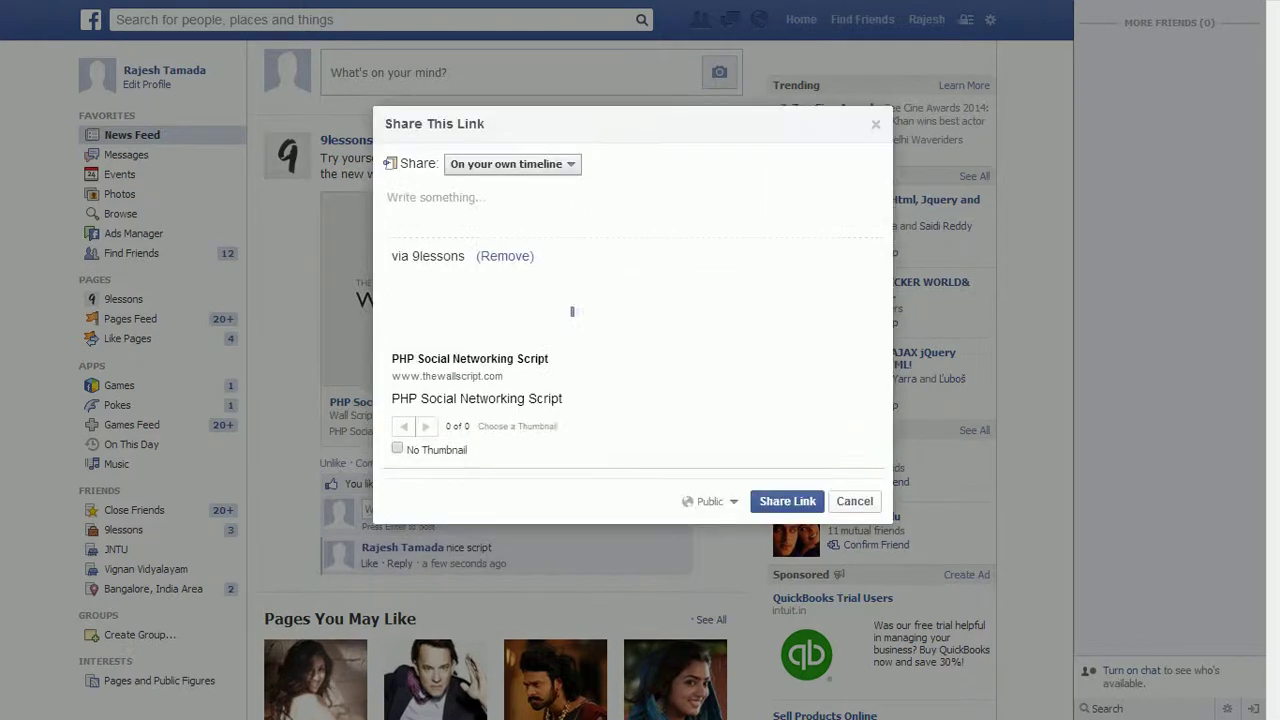
pyautogui.write('wall script')
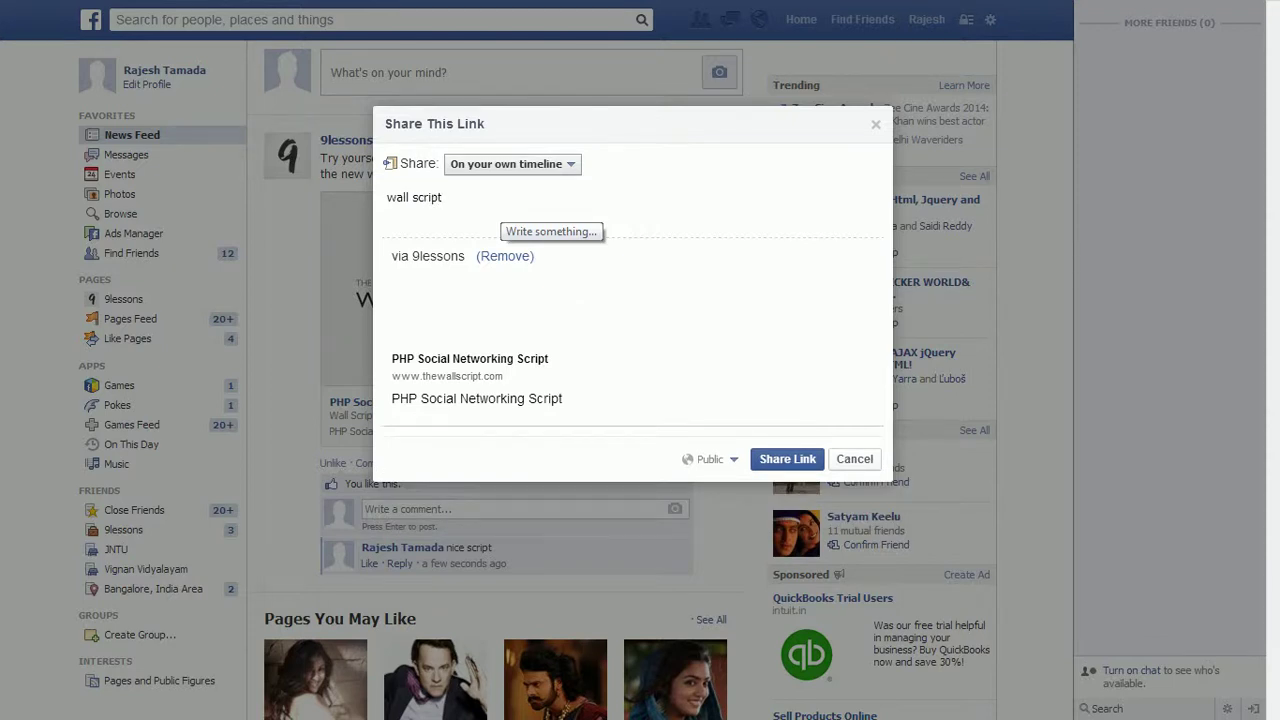
pyautogui.press('BackSpace')
pyautogui.press('BackSpace')
pyautogui.press('BackSpace')
pyautogui.press('BackSpace')
pyautogui.press('BackSpace')
pyautogui.press('BackSpace')
pyautogui.press('BackSpace')
pyautogui.press('BackSpace')
pyautogui.press('BackSpace')
pyautogui.press('BackSpace')
pyautogui.write('test')
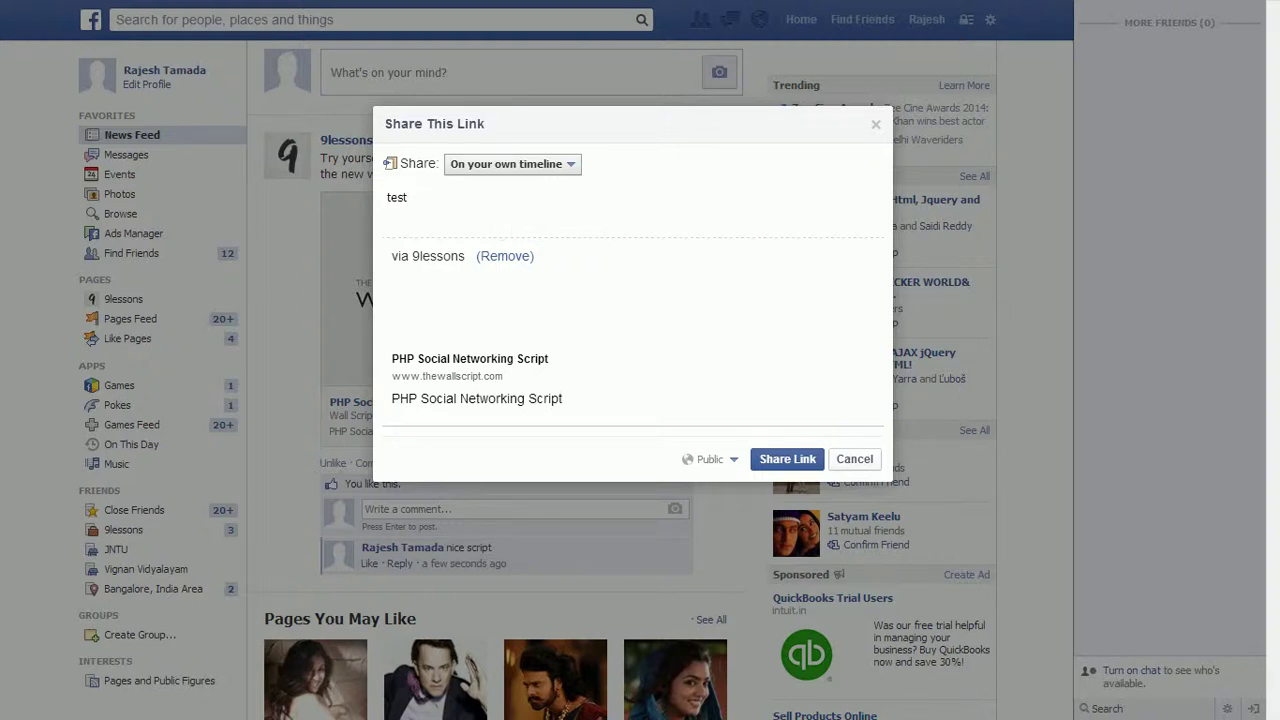
pyautogui.click(787, 459)
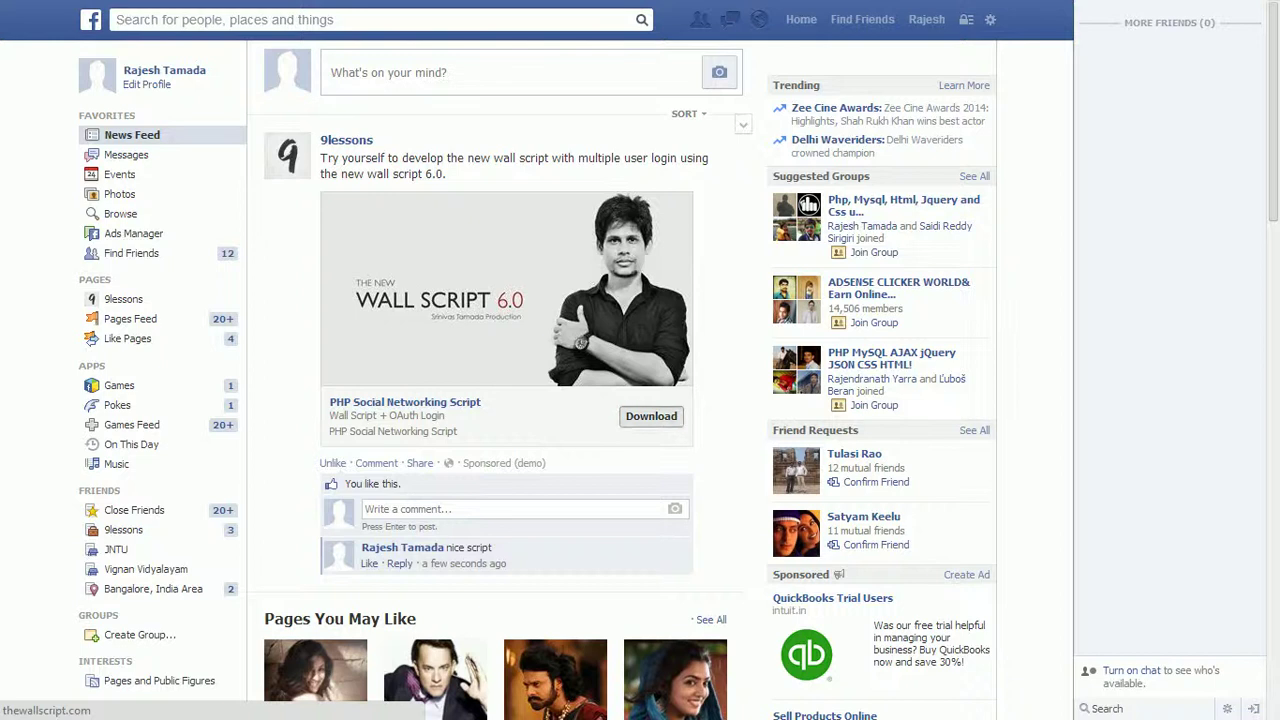
# - Test the ad's Download link to thewallscript.com
pyautogui.click(651, 416)
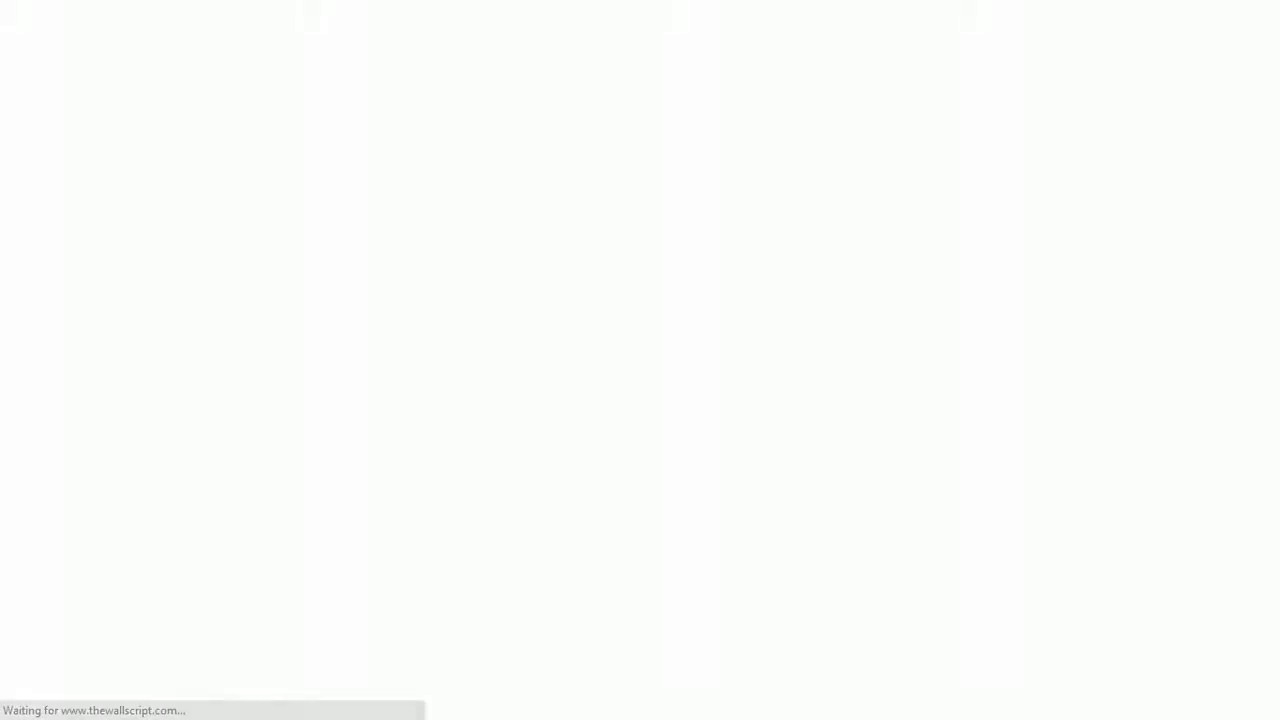